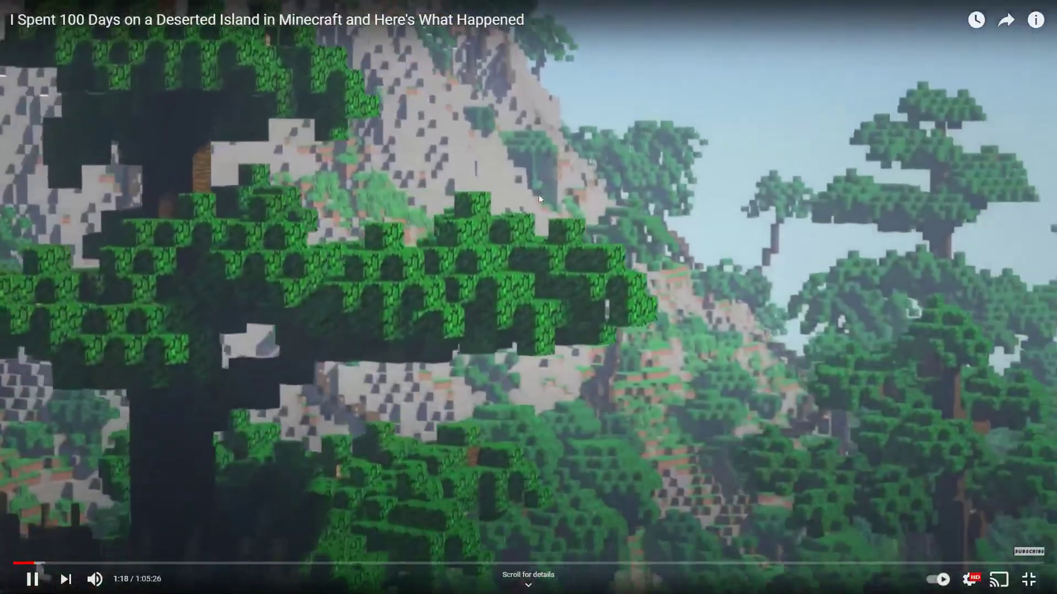
pyautogui.click(665, 261)
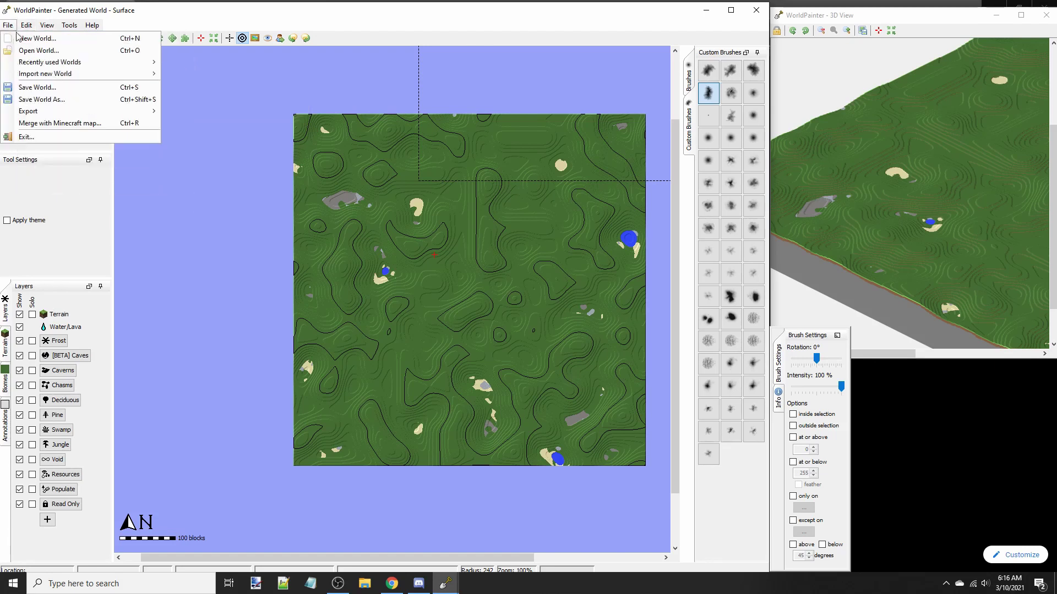
# Start a new world named 100 days with the Minecraft 1.14.4 or later map format and dimensions of 1,024 x 1,024 blocks
pyautogui.click(24, 43)
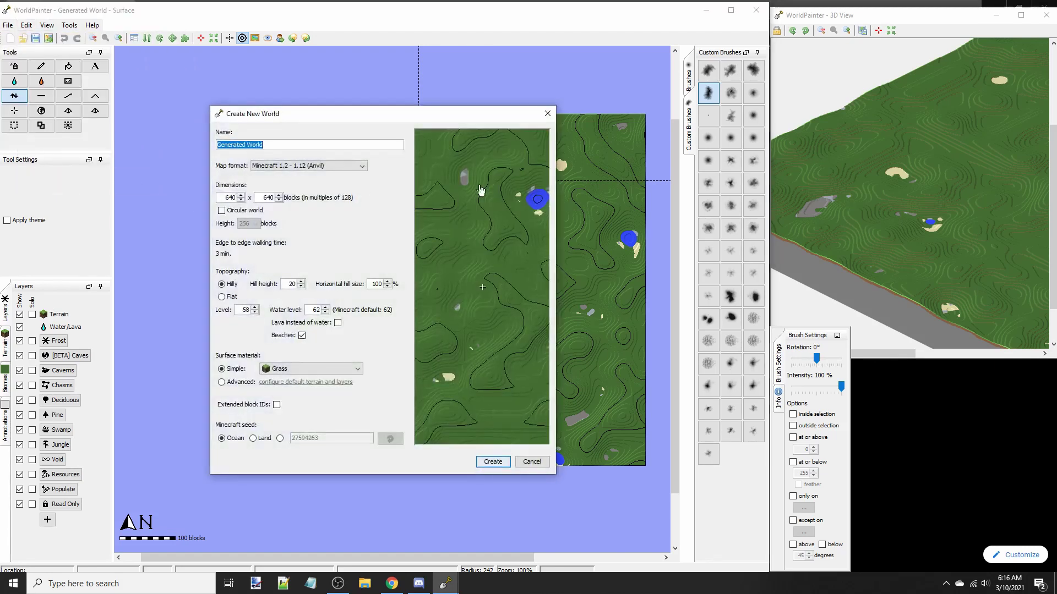
pyautogui.click(301, 166)
pyautogui.click(302, 191)
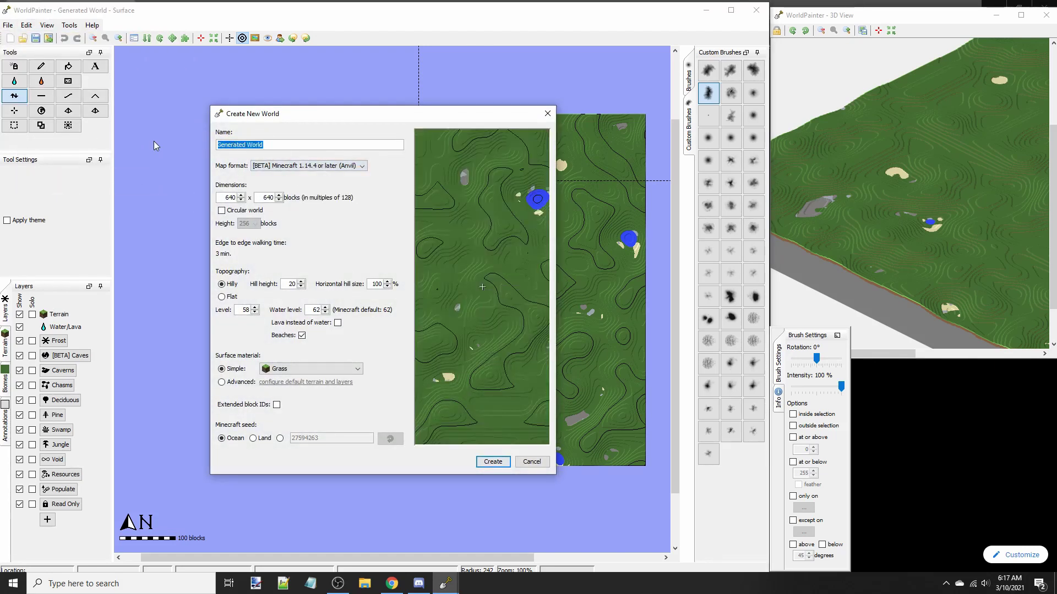
pyautogui.write('100 days')
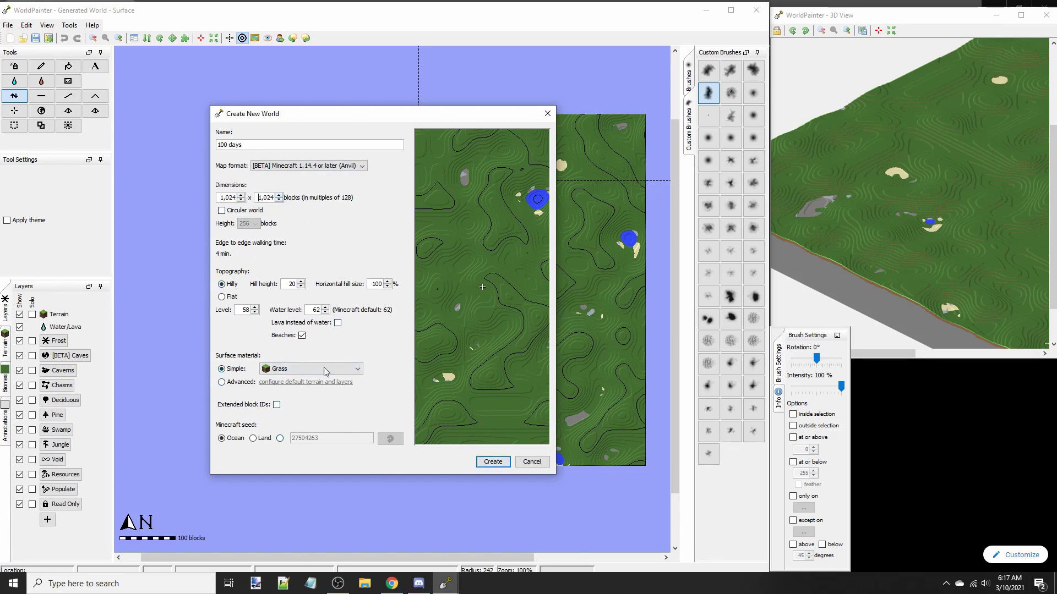
# Lower the new world's terrain level to 38 and create the world
pyautogui.click(254, 312)
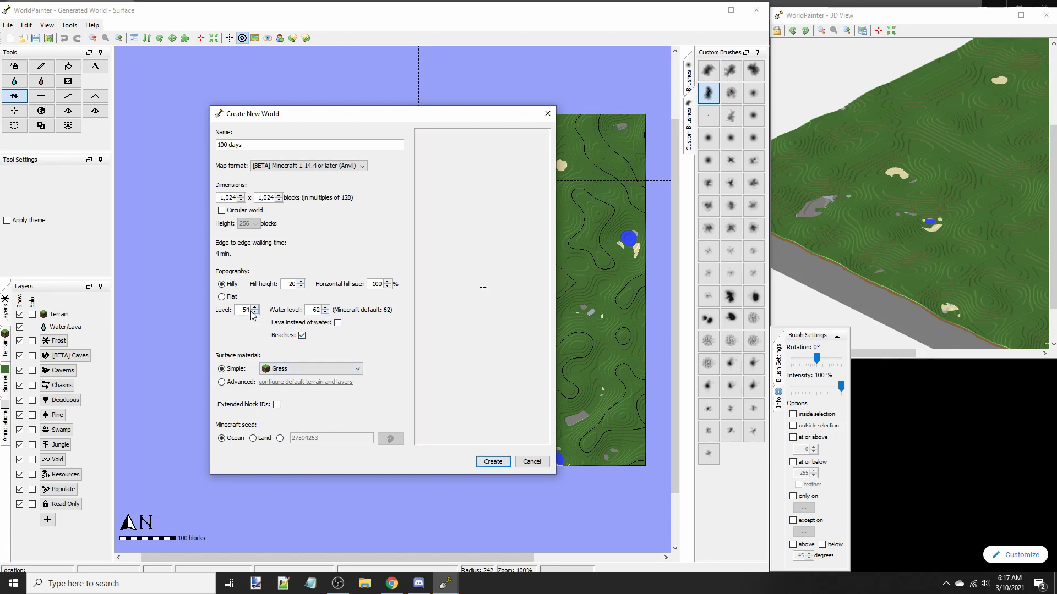
pyautogui.click(253, 312)
pyautogui.click(253, 312)
pyautogui.click(254, 313)
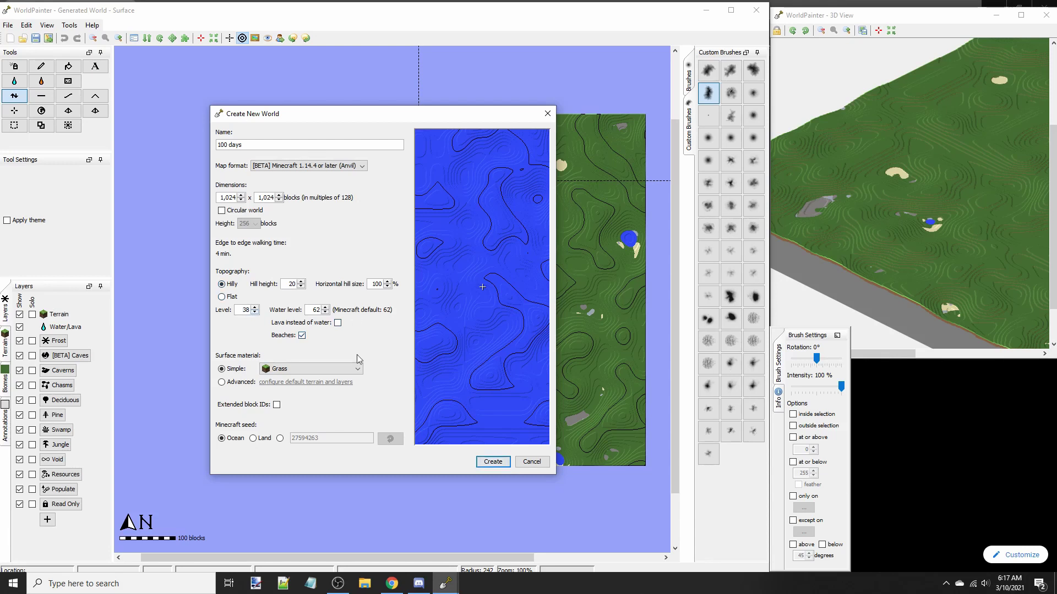
pyautogui.click(491, 462)
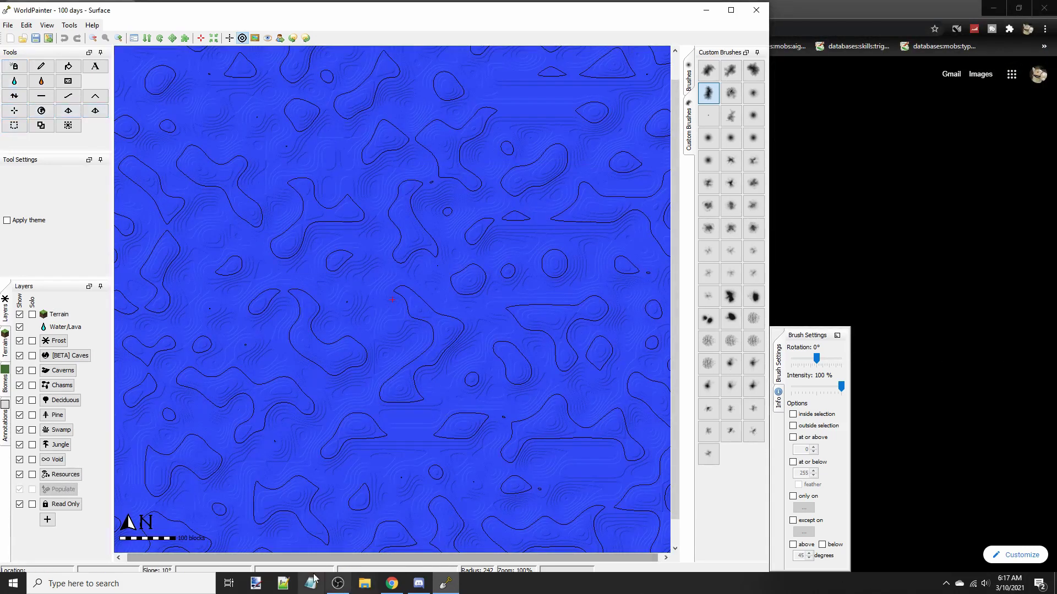
# Open the 3D view, shrink it, place it beside the main map and bring the whole world into its frame
pyautogui.click(47, 26)
pyautogui.click(77, 203)
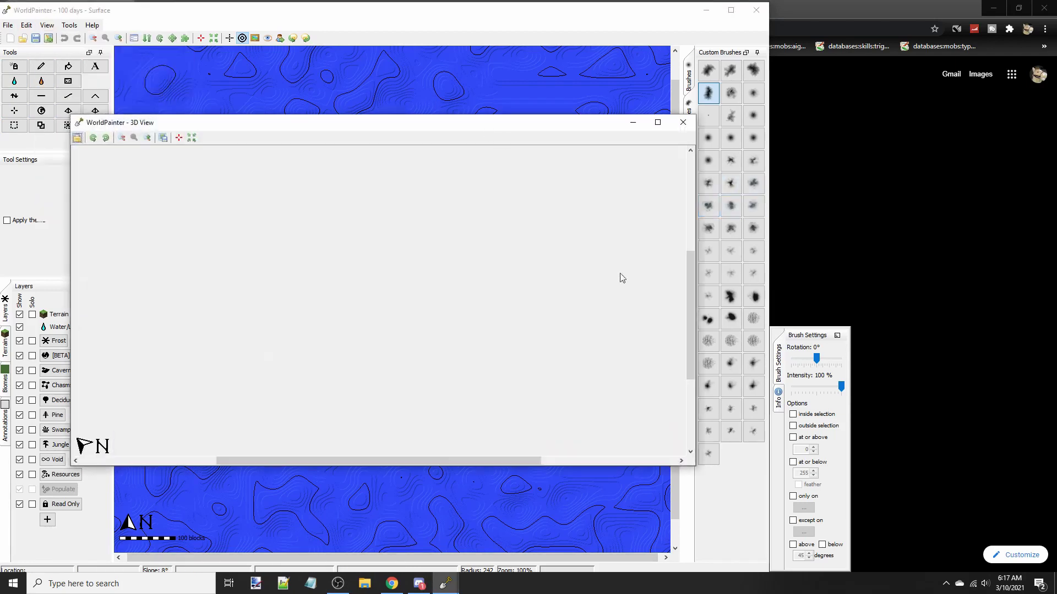
pyautogui.moveTo(694, 463); pyautogui.dragTo(439, 428)
pyautogui.moveTo(94, 127)
pyautogui.mouseDown()
pyautogui.moveTo(699, 38)
pyautogui.moveTo(709, 31)
pyautogui.moveTo(697, 18)
pyautogui.moveTo(749, 15)
pyautogui.moveTo(712, 20)
pyautogui.mouseUp()
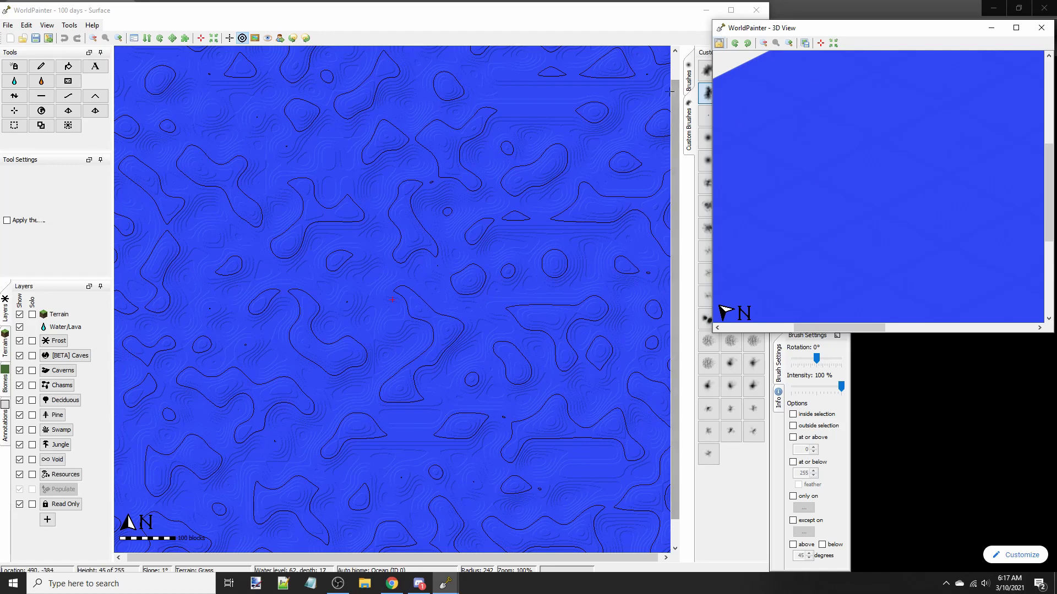
pyautogui.moveTo(711, 20); pyautogui.dragTo(784, 47)
pyautogui.scroll(-1, 911, 173)
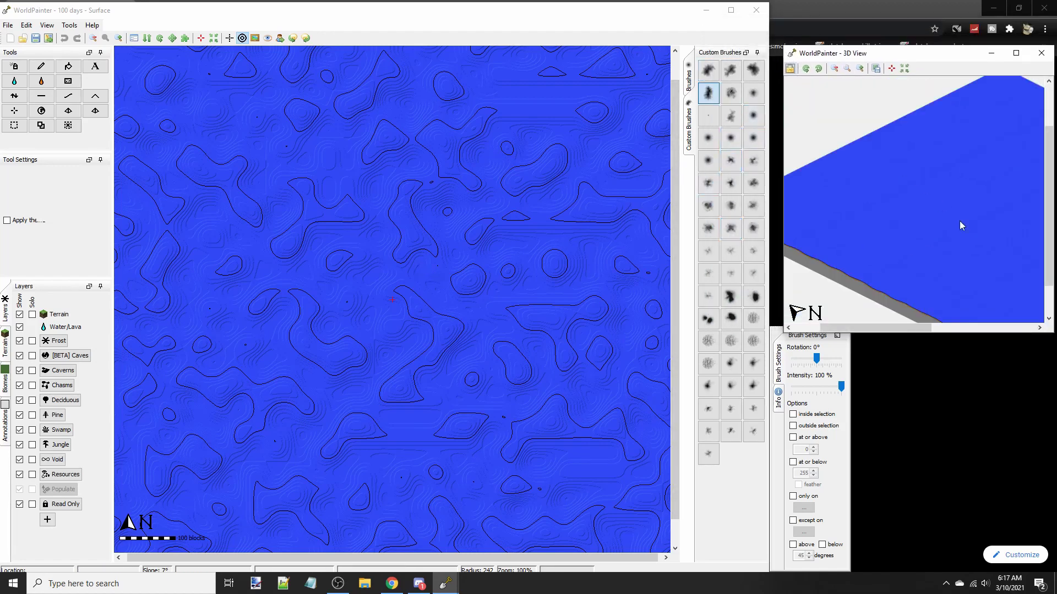
pyautogui.moveTo(974, 231); pyautogui.dragTo(896, 198)
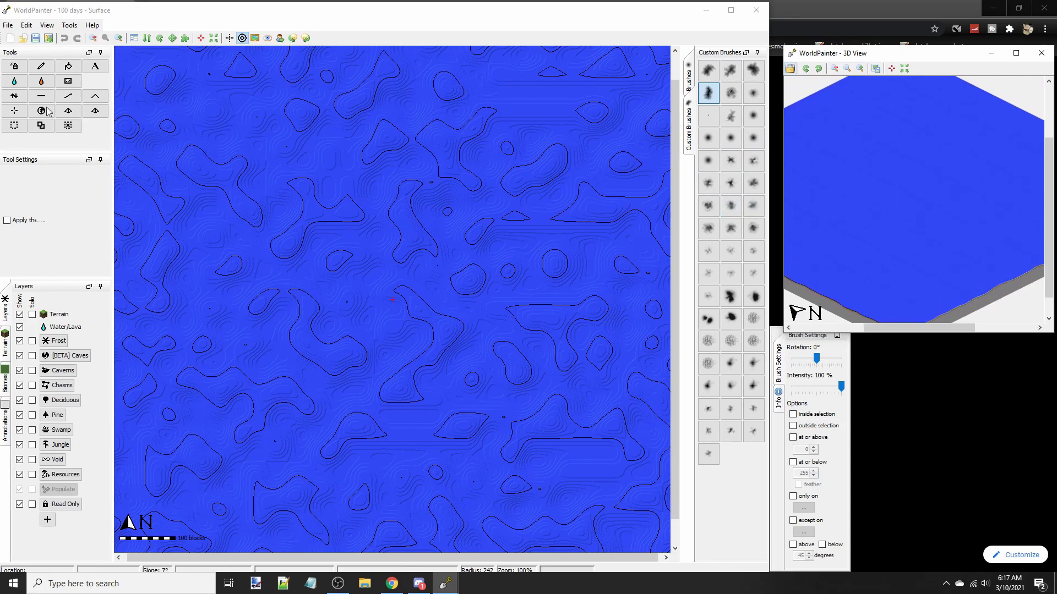
# Raise a first landmass near the map's centre with the Height tool and an irregular custom brush, radius 300, rotated to 60°
pyautogui.click(689, 127)
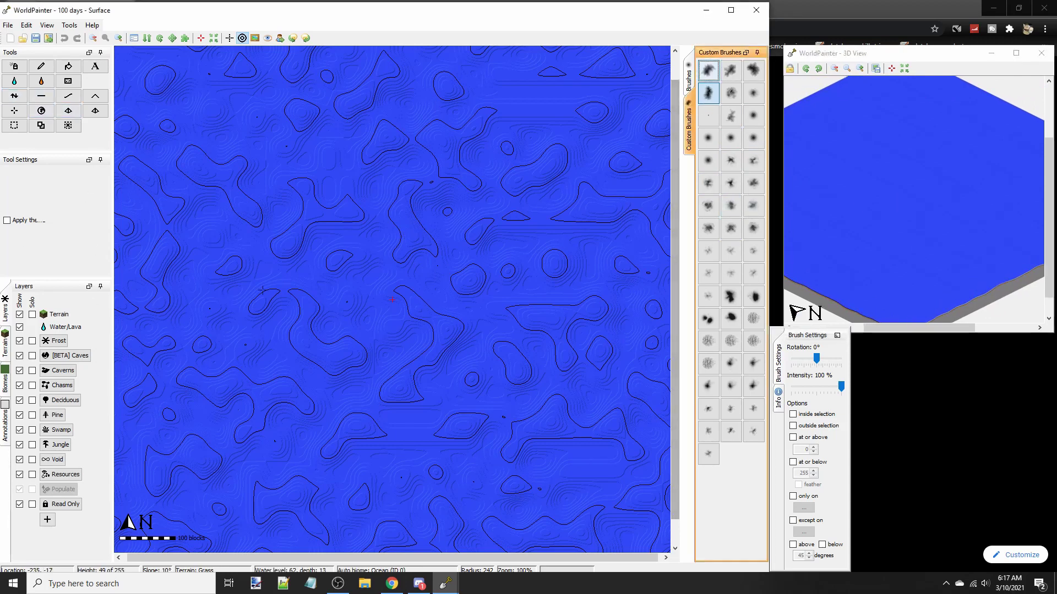
pyautogui.click(14, 96)
pyautogui.scroll(-3, 419, 333)
pyautogui.keyDown('alt'); pyautogui.scroll(-4, 412, 339); pyautogui.keyUp('alt')
pyautogui.moveTo(413, 339)
pyautogui.mouseDown(button='middle')
pyautogui.moveTo(411, 257)
pyautogui.moveTo(443, 359)
pyautogui.moveTo(432, 247)
pyautogui.mouseUp(button='middle')
pyautogui.keyDown('ctrl'); pyautogui.scroll(1, 432, 247); pyautogui.keyUp('ctrl')
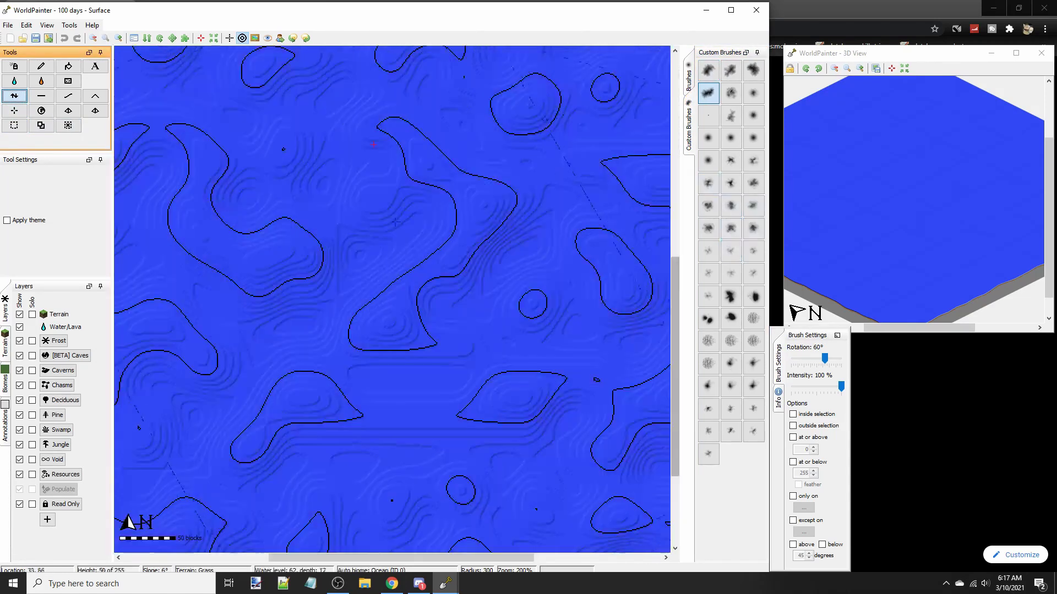
pyautogui.moveTo(401, 145); pyautogui.dragTo(448, 316, button='middle')
pyautogui.moveTo(447, 315); pyautogui.dragTo(428, 387)
# Extend the landmass into a curved island by raising a northeastern arm and a western part with the brush at varied rotations
pyautogui.keyDown('ctrl'); pyautogui.scroll(-1, 428, 388); pyautogui.keyUp('ctrl')
pyautogui.moveTo(425, 329)
pyautogui.mouseDown(button='middle')
pyautogui.moveTo(246, 291)
pyautogui.moveTo(372, 346)
pyautogui.mouseUp(button='middle')
pyautogui.keyDown('alt'); pyautogui.scroll(-3, 372, 346); pyautogui.keyUp('alt')
pyautogui.keyDown('alt'); pyautogui.scroll(-1, 450, 304); pyautogui.keyUp('alt')
pyautogui.moveTo(481, 289); pyautogui.dragTo(531, 188)
pyautogui.moveTo(362, 303)
pyautogui.mouseDown(button='middle')
pyautogui.moveTo(508, 350)
pyautogui.moveTo(541, 379)
pyautogui.mouseUp(button='middle')
pyautogui.keyDown('alt'); pyautogui.scroll(-7, 541, 379); pyautogui.keyUp('alt')
pyautogui.scroll(-3, 409, 387)
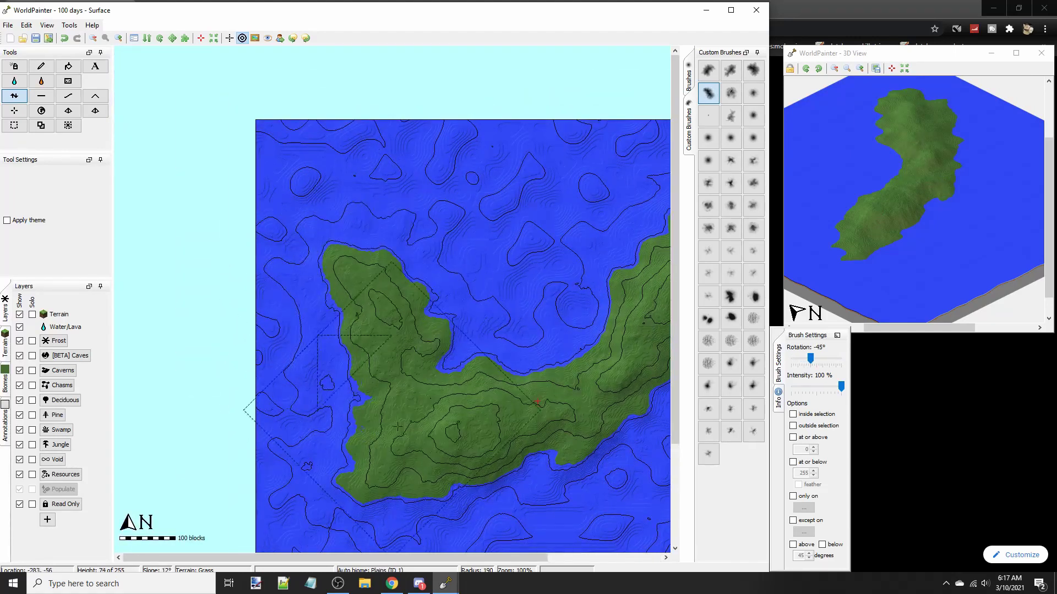
# Widen the main island along its eastern and southern coasts with the rotated custom brush
pyautogui.moveTo(452, 368)
pyautogui.mouseDown(button='middle')
pyautogui.moveTo(250, 247)
pyautogui.moveTo(186, 187)
pyautogui.mouseUp(button='middle')
pyautogui.keyDown('alt'); pyautogui.scroll(-7, 409, 183); pyautogui.keyUp('alt')
pyautogui.moveTo(409, 183); pyautogui.dragTo(488, 232, button='middle')
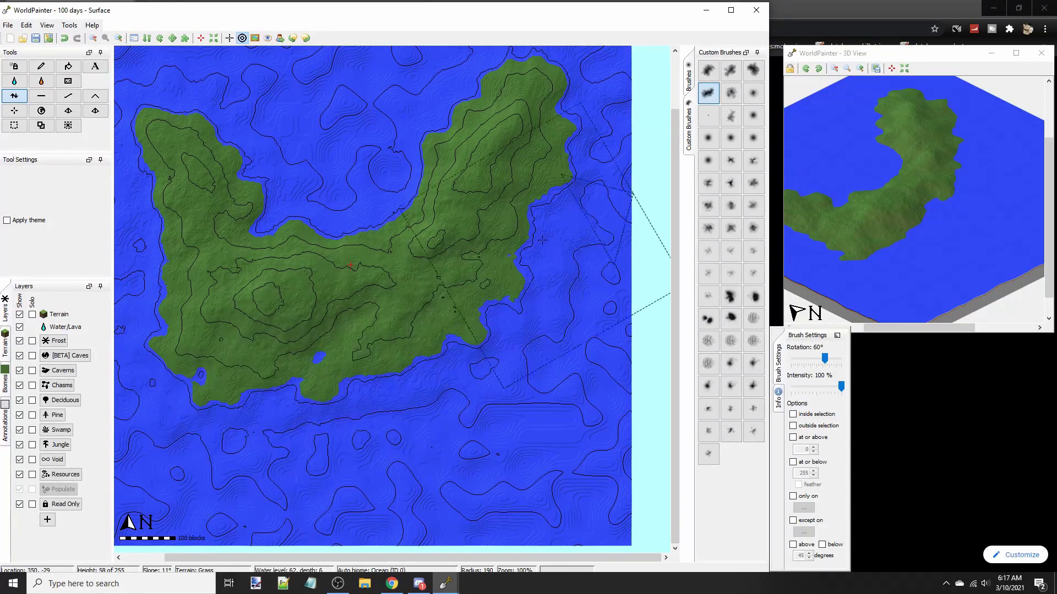
pyautogui.moveTo(542, 240); pyautogui.dragTo(341, 330)
pyautogui.moveTo(418, 323); pyautogui.dragTo(549, 328, button='middle')
pyautogui.keyDown('alt'); pyautogui.scroll(-5, 349, 327); pyautogui.keyUp('alt')
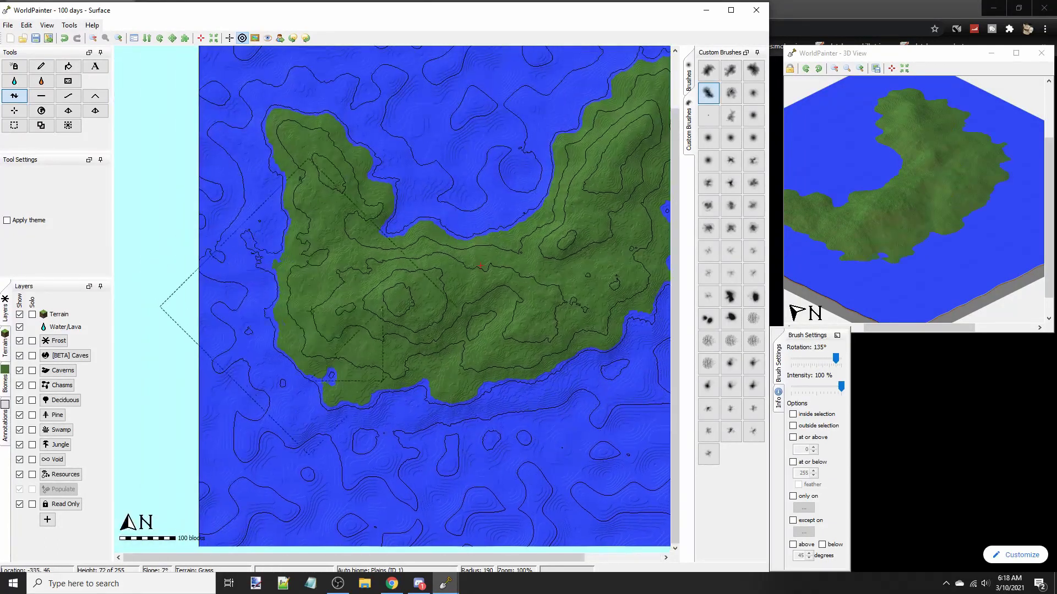
# Raise a separate elongated island off the southeastern coast and fill out the main island's southwestern shore
pyautogui.moveTo(547, 398); pyautogui.dragTo(363, 295, button='middle')
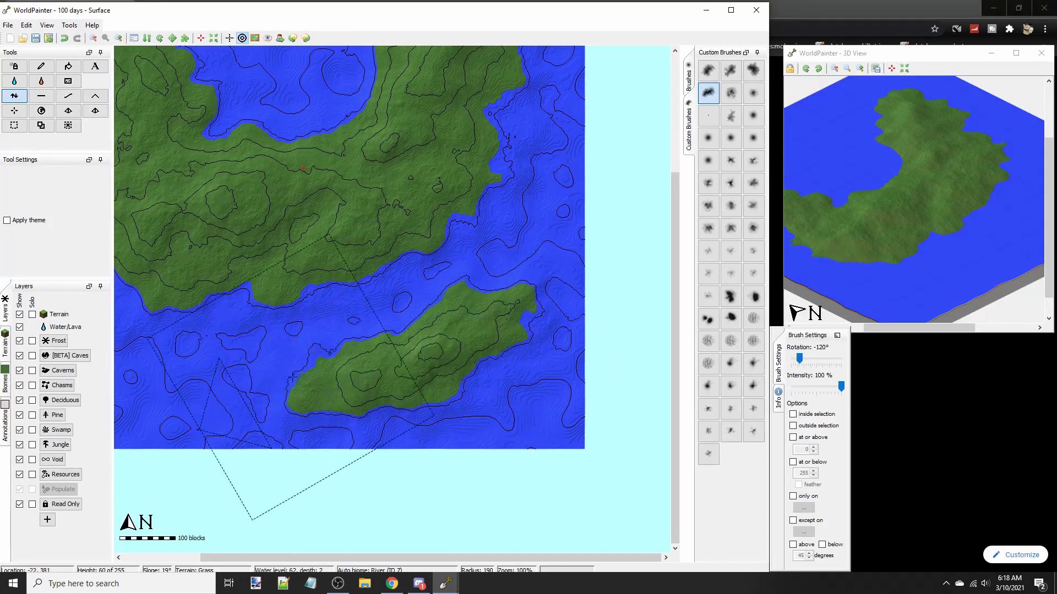
pyautogui.moveTo(399, 279); pyautogui.dragTo(543, 332, button='middle')
pyautogui.moveTo(392, 343); pyautogui.dragTo(393, 387, button='middle')
pyautogui.keyDown('ctrl'); pyautogui.scroll(1, 393, 387); pyautogui.keyUp('ctrl')
pyautogui.keyDown('ctrl'); pyautogui.scroll(-1, 392, 387); pyautogui.keyUp('ctrl')
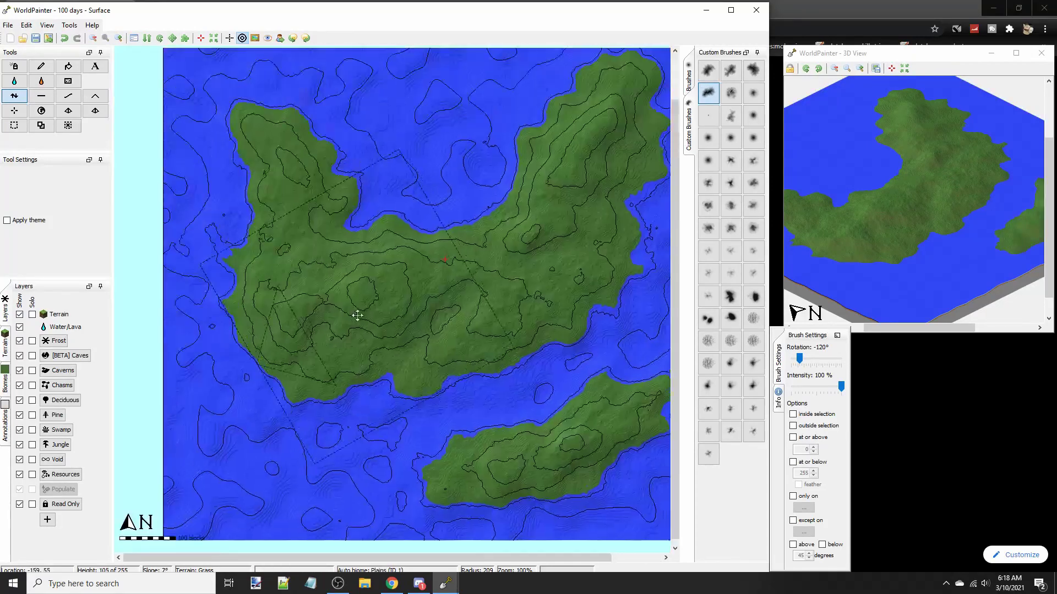
# Raise the land around the northwestern arm, extending its inner shore into the northern bay
pyautogui.moveTo(356, 318); pyautogui.dragTo(203, 316, button='middle')
pyautogui.scroll(-1, 352, 297)
pyautogui.moveTo(294, 264); pyautogui.dragTo(368, 368, button='middle')
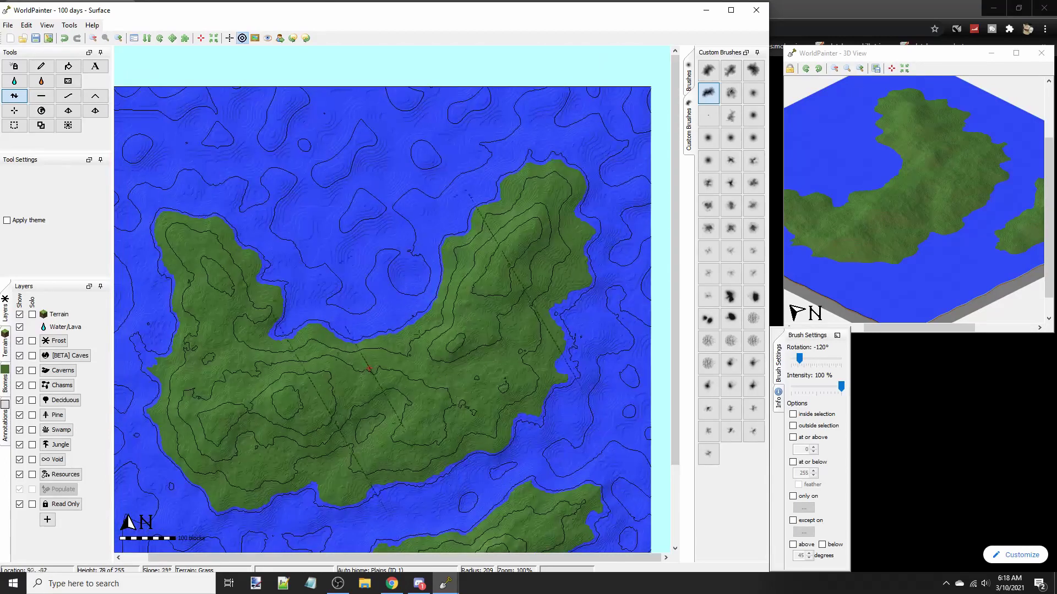
pyautogui.click(210, 310)
pyautogui.keyDown('alt'); pyautogui.scroll(2, 494, 330); pyautogui.keyUp('alt')
pyautogui.moveTo(489, 333); pyautogui.dragTo(489, 333, button='middle')
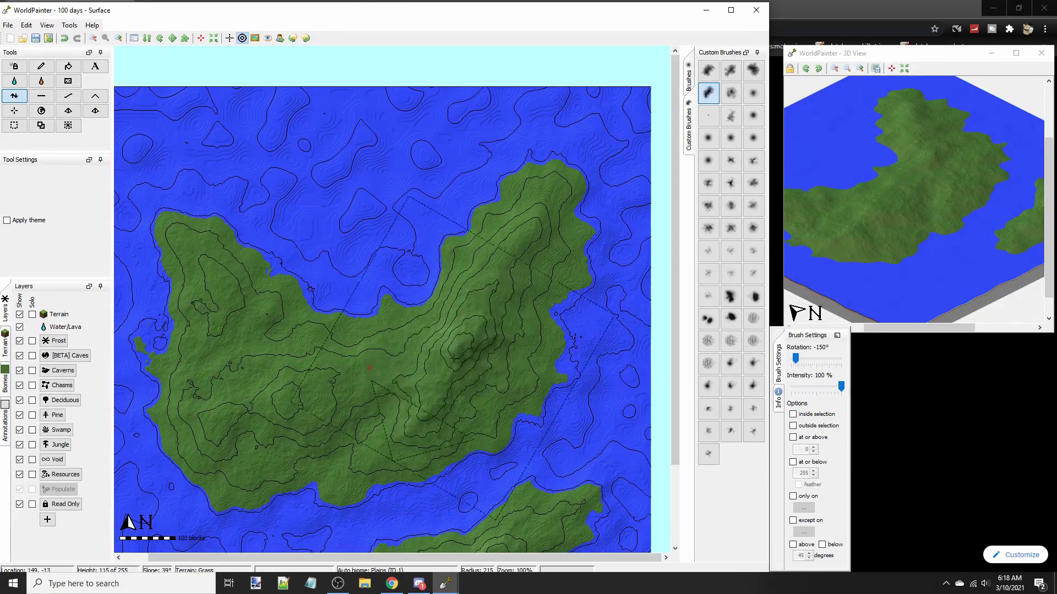
# Raise a high mountain ridge on the island's eastern side and continue the highland across its centre and west
pyautogui.moveTo(472, 341); pyautogui.dragTo(395, 367)
pyautogui.keyDown('alt'); pyautogui.scroll(-4, 395, 367); pyautogui.keyUp('alt')
pyautogui.moveTo(394, 367); pyautogui.dragTo(395, 367, button='middle')
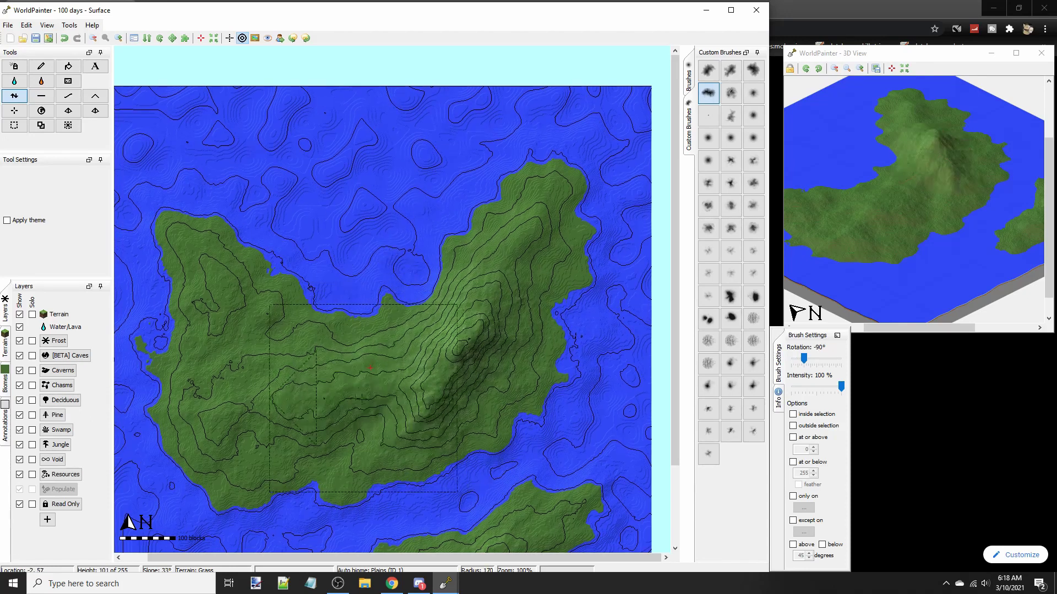
pyautogui.keyDown('shift'); pyautogui.scroll(4, 370, 368); pyautogui.keyUp('shift')
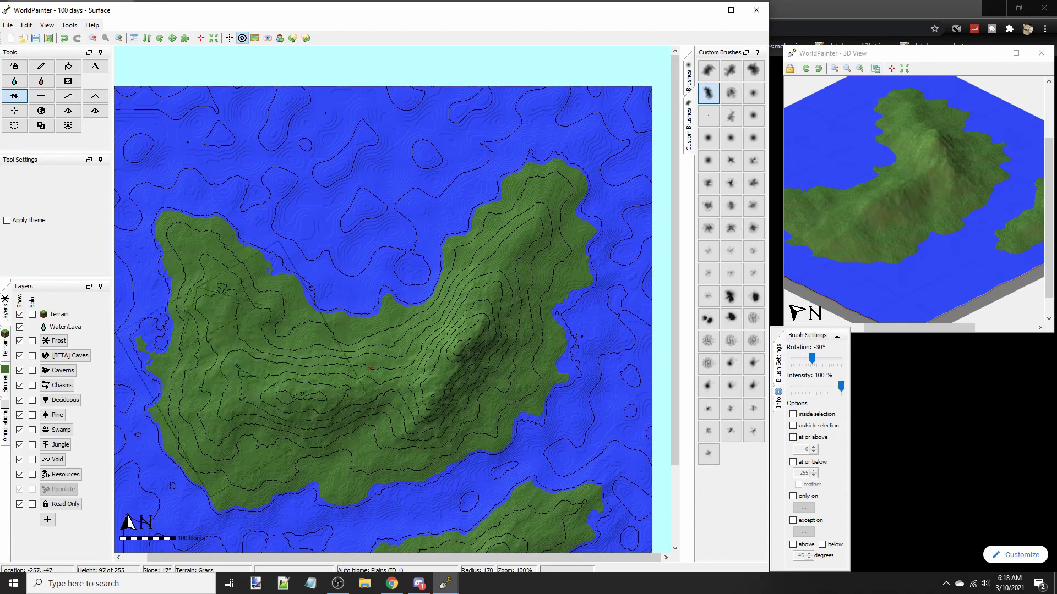
pyautogui.keyDown('shift'); pyautogui.scroll(3, 369, 368); pyautogui.keyUp('shift')
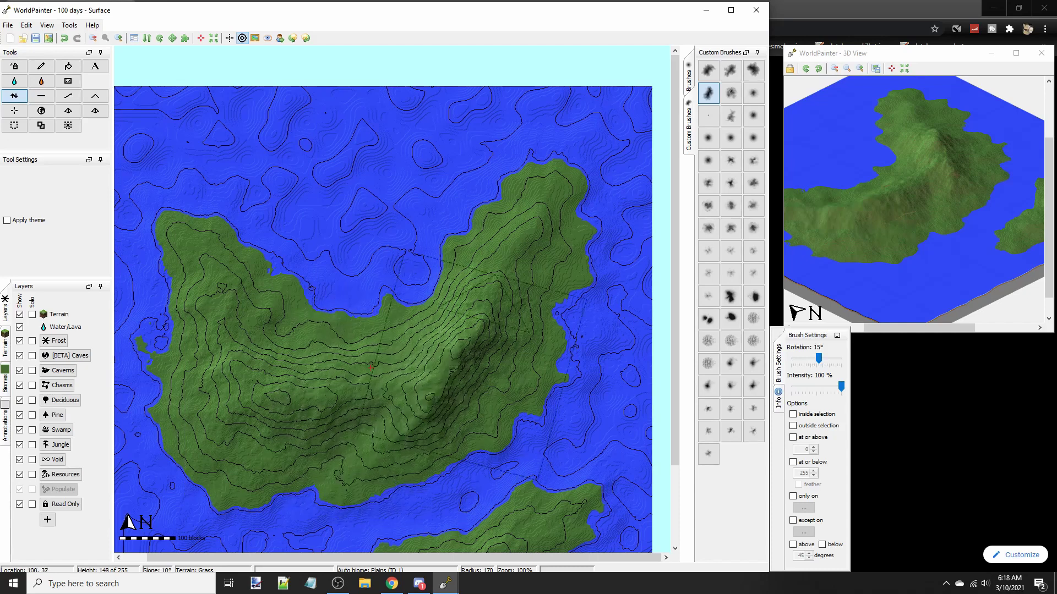
# Build up the western highland and stretch the northwestern arm into a longer, pointed peninsula using a smaller rotated brush
pyautogui.keyDown('alt'); pyautogui.scroll(-5, 461, 310); pyautogui.keyUp('alt')
pyautogui.moveTo(460, 307)
pyautogui.mouseDown(button='middle')
pyautogui.moveTo(424, 387)
pyautogui.moveTo(555, 213)
pyautogui.mouseUp(button='middle')
pyautogui.keyDown('alt'); pyautogui.scroll(4, 556, 213); pyautogui.keyUp('alt')
pyautogui.scroll(-1, 555, 213)
pyautogui.moveTo(377, 305)
pyautogui.mouseDown()
pyautogui.moveTo(352, 292)
pyautogui.moveTo(496, 187)
pyautogui.moveTo(448, 211)
pyautogui.moveTo(317, 156)
pyautogui.mouseUp()
pyautogui.scroll(1, 317, 156)
pyautogui.keyDown('alt'); pyautogui.scroll(-6, 309, 144); pyautogui.keyUp('alt')
pyautogui.moveTo(301, 131); pyautogui.dragTo(310, 135, button='middle')
pyautogui.scroll(-2, 278, 146)
pyautogui.moveTo(278, 146)
pyautogui.mouseDown()
pyautogui.moveTo(269, 115)
pyautogui.moveTo(398, 211)
pyautogui.mouseUp()
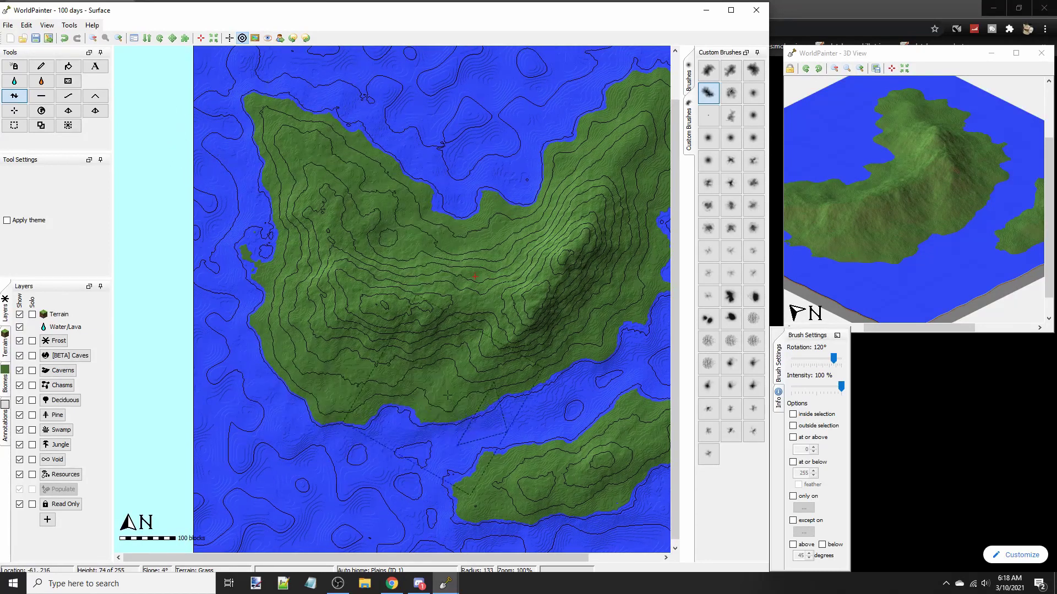
# Raise the eastern mountain ridge further with the custom brush rotated to 165°
pyautogui.moveTo(474, 276)
pyautogui.mouseDown(button='middle')
pyautogui.moveTo(304, 280)
pyautogui.moveTo(457, 286)
pyautogui.mouseUp(button='middle')
pyautogui.moveTo(547, 241); pyautogui.dragTo(467, 280, button='middle')
pyautogui.keyDown('alt'); pyautogui.scroll(-4, 467, 280); pyautogui.keyUp('alt')
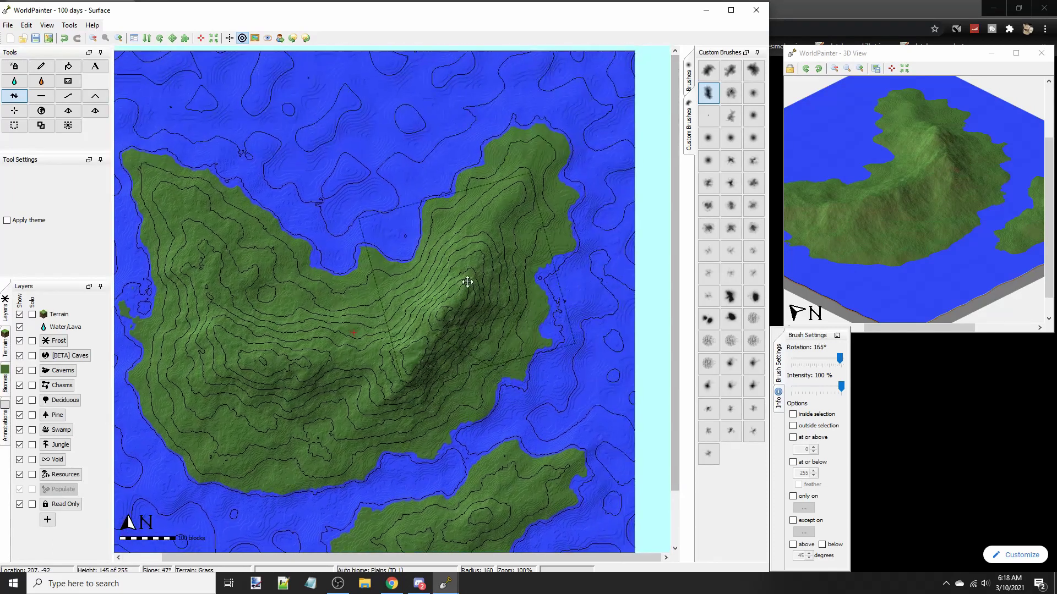
# Flatten the top of the eastern mountain into a plateau using the Flatten tool with a round, soft custom brush
pyautogui.click(38, 98)
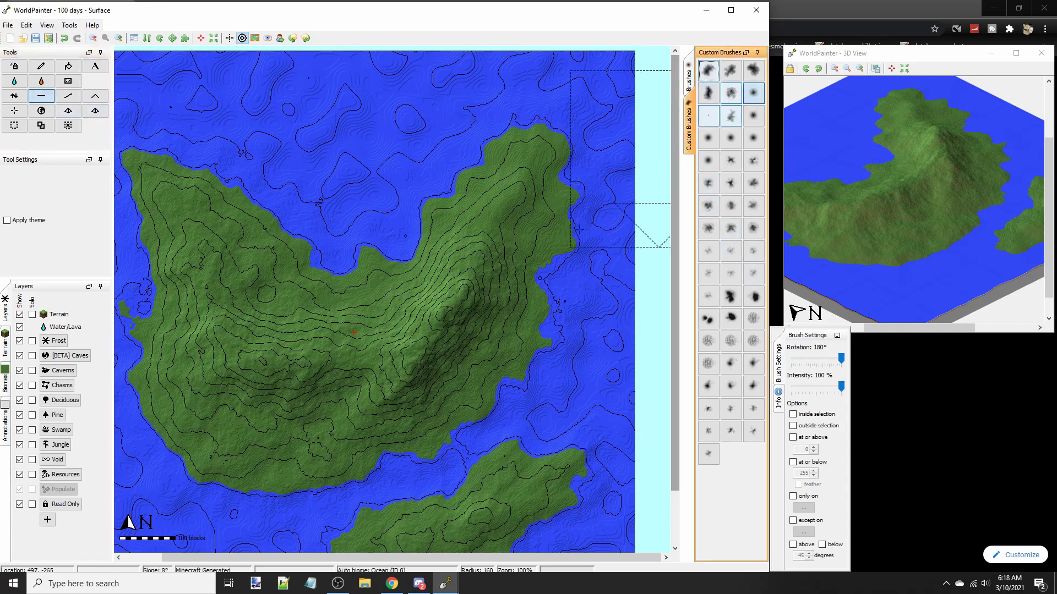
pyautogui.scroll(1, 434, 334)
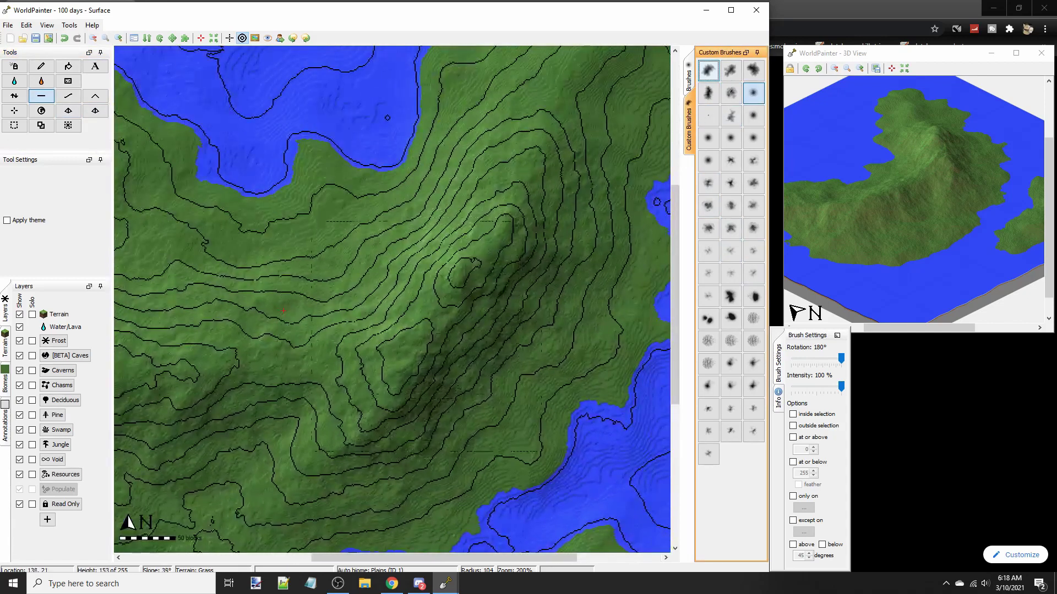
pyautogui.moveTo(462, 283)
pyautogui.mouseDown()
pyautogui.moveTo(487, 303)
pyautogui.moveTo(483, 349)
pyautogui.mouseUp()
pyautogui.moveTo(226, 309); pyautogui.dragTo(342, 253, button='middle')
pyautogui.hotkey('ctrl', 'z')
pyautogui.moveTo(601, 242); pyautogui.dragTo(493, 254, button='middle')
pyautogui.moveTo(469, 236); pyautogui.dragTo(465, 250)
pyautogui.scroll(-4, 466, 250)
pyautogui.scroll(3, 465, 251)
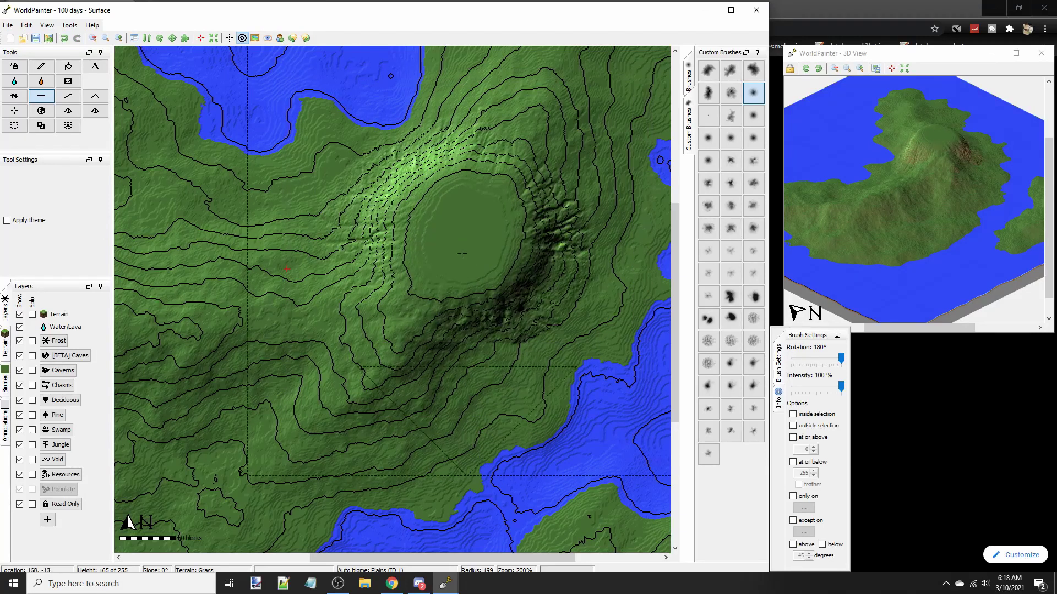
# Raise a steep, round peak on the island's western highland with the Height tool and a smaller round brush
pyautogui.moveTo(263, 291); pyautogui.dragTo(423, 290, button='middle')
pyautogui.keyDown('ctrl'); pyautogui.scroll(-1, 389, 287); pyautogui.keyUp('ctrl')
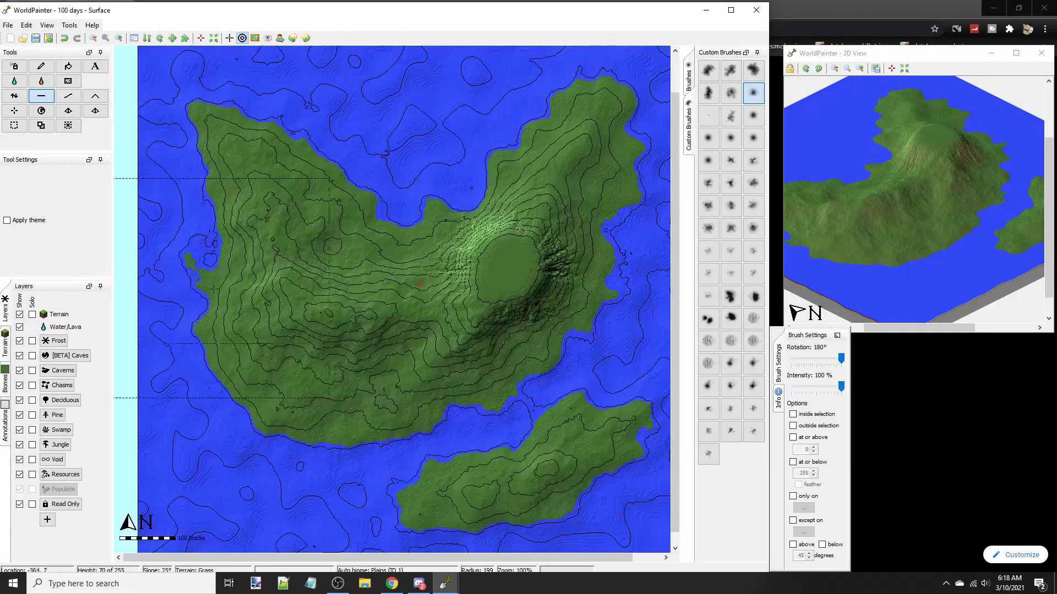
pyautogui.moveTo(215, 286); pyautogui.dragTo(308, 299, button='middle')
pyautogui.keyDown('ctrl'); pyautogui.scroll(1, 383, 300); pyautogui.keyUp('ctrl')
pyautogui.scroll(-6, 464, 361)
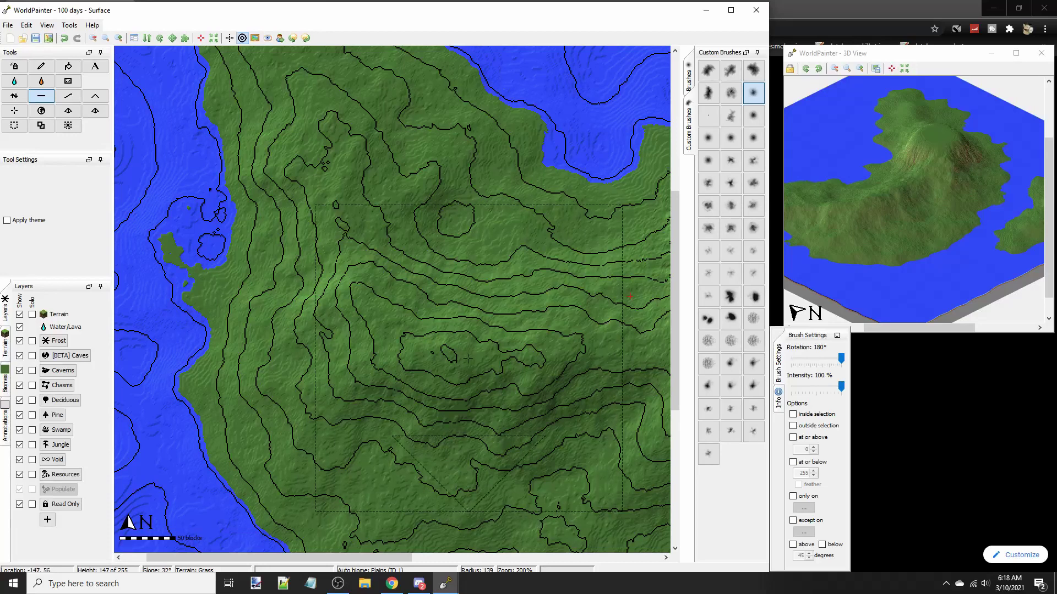
pyautogui.click(14, 96)
pyautogui.scroll(-2, 454, 350)
pyautogui.click(457, 351)
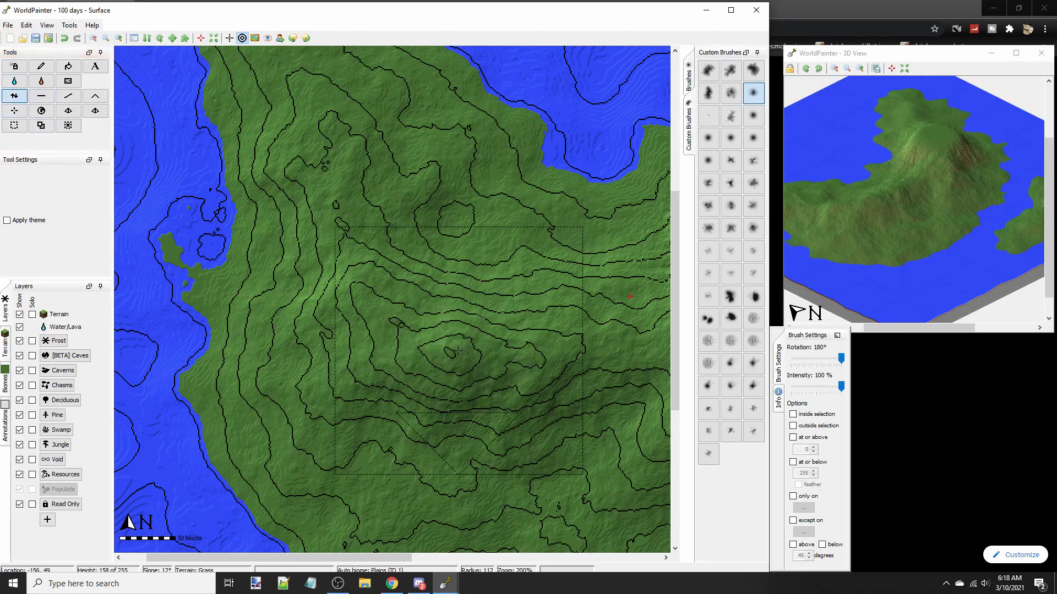
# Flatten the top of the western peak into a round plateau with the Flatten tool
pyautogui.click(41, 95)
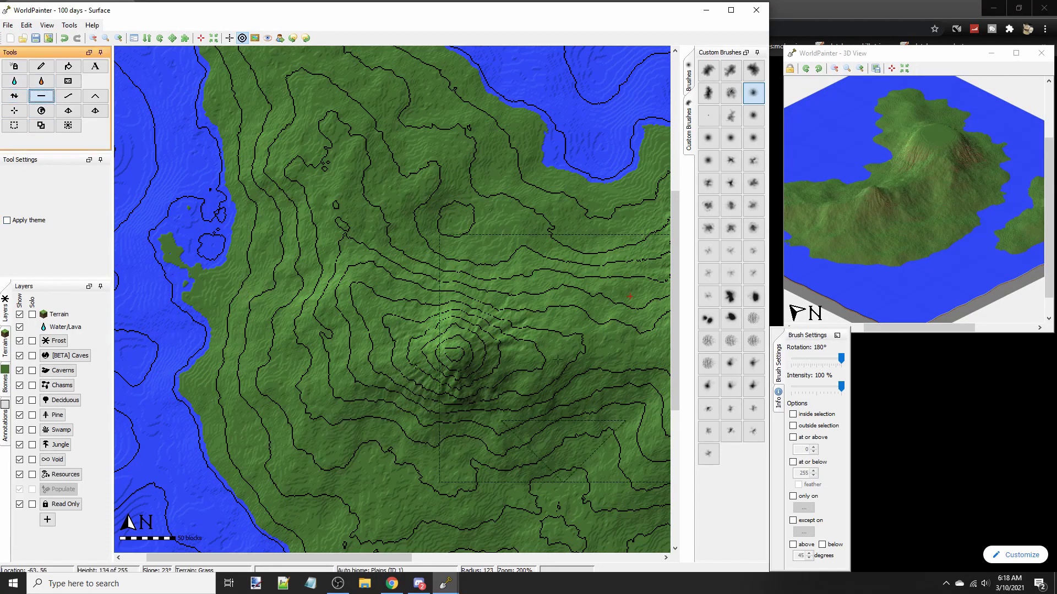
pyautogui.scroll(-1, 452, 345)
pyautogui.moveTo(452, 345); pyautogui.dragTo(462, 377)
pyautogui.keyDown('ctrl'); pyautogui.scroll(-2, 460, 363); pyautogui.keyUp('ctrl')
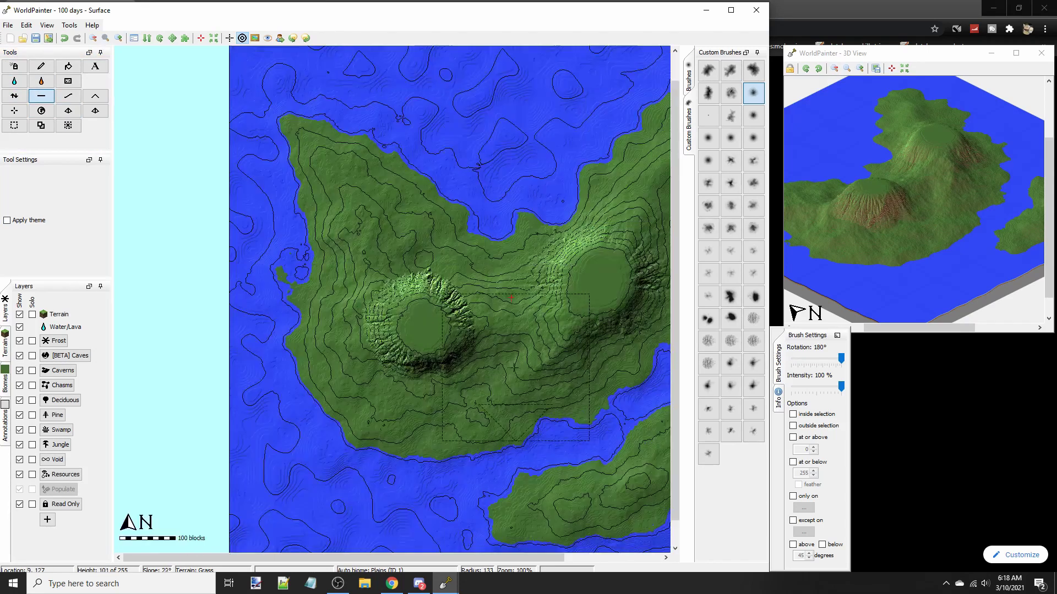
pyautogui.moveTo(457, 329)
pyautogui.mouseDown(button='middle')
pyautogui.moveTo(374, 317)
pyautogui.moveTo(445, 353)
pyautogui.mouseUp(button='middle')
pyautogui.keyDown('ctrl'); pyautogui.scroll(1, 373, 318); pyautogui.keyUp('ctrl')
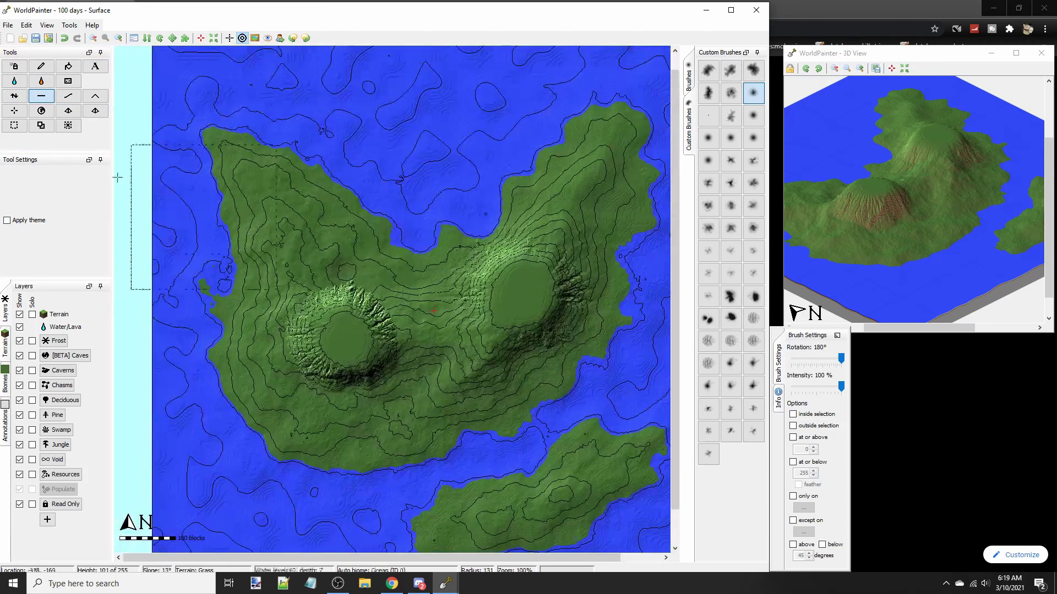
# Raise irregular spurs on the eastern mountain's northwest slope with the Height tool and an irregular custom brush rotated to -90°
pyautogui.click(14, 96)
pyautogui.keyDown('ctrl'); pyautogui.scroll(1, 394, 305); pyautogui.keyUp('ctrl')
pyautogui.moveTo(552, 301); pyautogui.dragTo(358, 297, button='middle')
pyautogui.keyDown('alt'); pyautogui.scroll(-4, 384, 265); pyautogui.keyUp('alt')
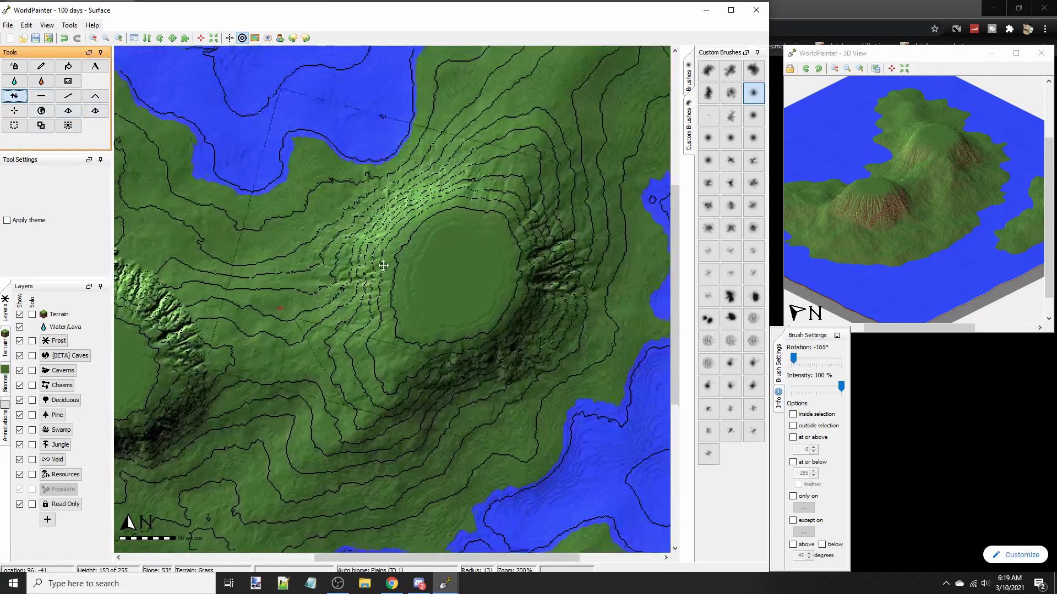
pyautogui.click(708, 94)
pyautogui.moveTo(325, 201); pyautogui.dragTo(407, 258, button='middle')
pyautogui.keyDown('alt'); pyautogui.scroll(-2, 408, 263); pyautogui.keyUp('alt')
pyautogui.scroll(6, 424, 317)
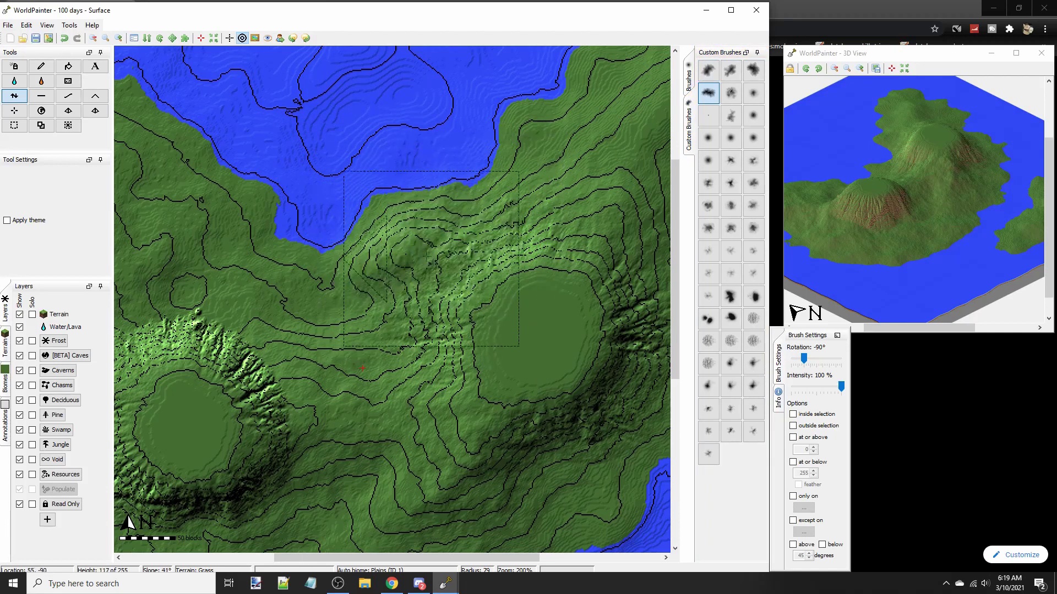
pyautogui.moveTo(299, 226); pyautogui.dragTo(333, 308)
# Build up uneven high ground around the western mountain's slopes with the irregular Height brush
pyautogui.moveTo(336, 346); pyautogui.dragTo(315, 197, button='middle')
pyautogui.moveTo(311, 376); pyautogui.dragTo(531, 318, button='middle')
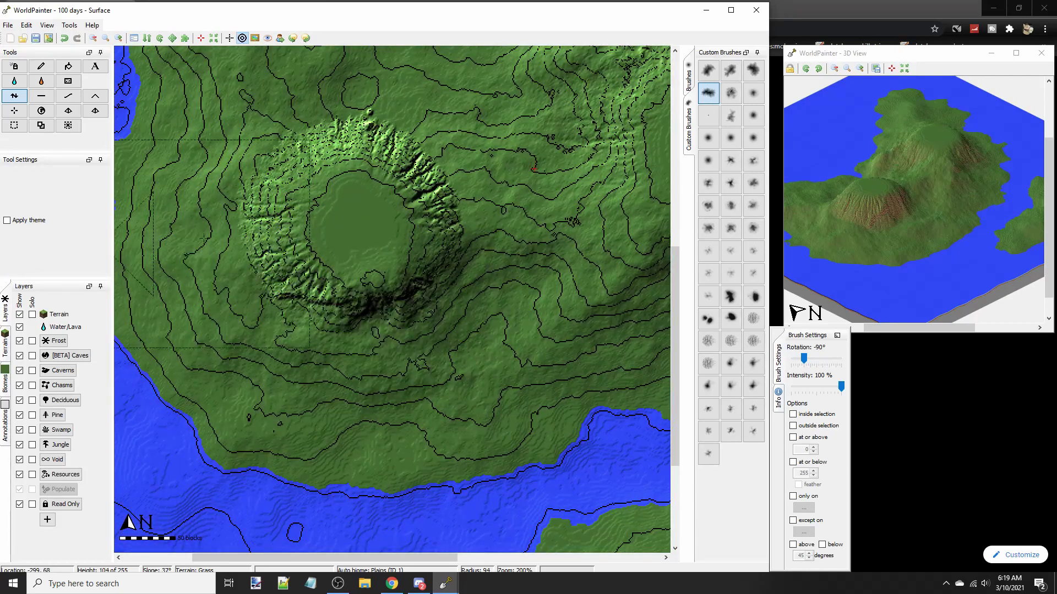
pyautogui.keyDown('shift'); pyautogui.scroll(8, 220, 176); pyautogui.keyUp('shift')
pyautogui.moveTo(268, 151); pyautogui.dragTo(352, 94)
pyautogui.moveTo(355, 94); pyautogui.dragTo(357, 97, button='middle')
pyautogui.keyDown('alt'); pyautogui.scroll(-5, 360, 93); pyautogui.keyUp('alt')
pyautogui.scroll(-1, 360, 94)
pyautogui.moveTo(364, 91); pyautogui.dragTo(431, 99)
# Raise the eastern mountain's southern and southeastern slopes with the irregular brush rotated to -135°
pyautogui.moveTo(668, 89)
pyautogui.mouseDown(button='middle')
pyautogui.moveTo(435, 180)
pyautogui.moveTo(361, 225)
pyautogui.mouseUp(button='middle')
pyautogui.keyDown('alt'); pyautogui.scroll(-2, 361, 225); pyautogui.keyUp('alt')
pyautogui.moveTo(495, 247)
pyautogui.mouseDown()
pyautogui.moveTo(520, 292)
pyautogui.moveTo(522, 336)
pyautogui.mouseUp()
pyautogui.moveTo(522, 339); pyautogui.dragTo(491, 229, button='middle')
pyautogui.keyDown('alt'); pyautogui.scroll(-6, 490, 230); pyautogui.keyUp('alt')
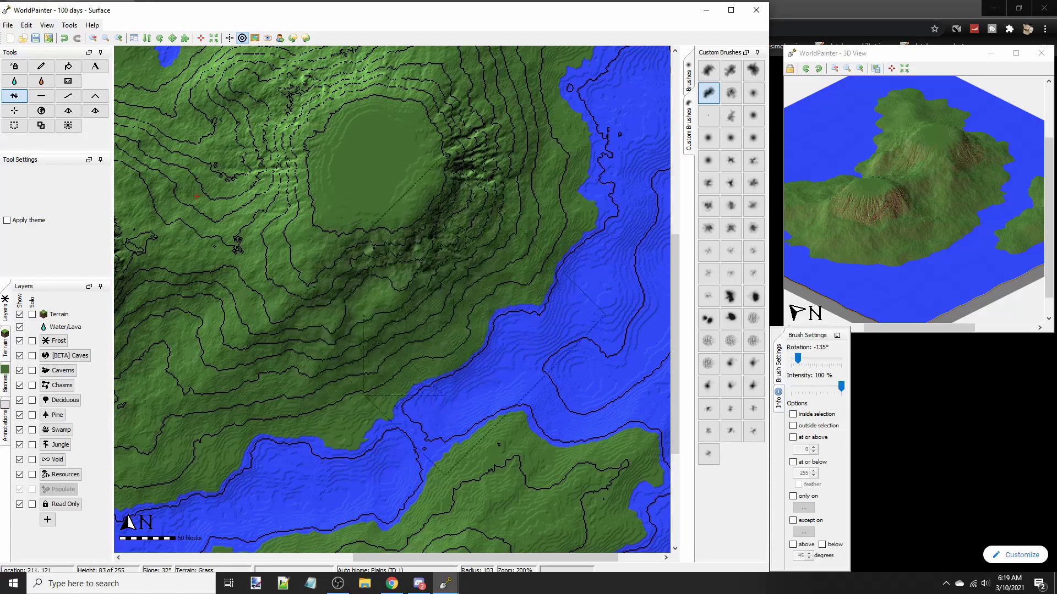
pyautogui.moveTo(494, 319); pyautogui.dragTo(504, 248)
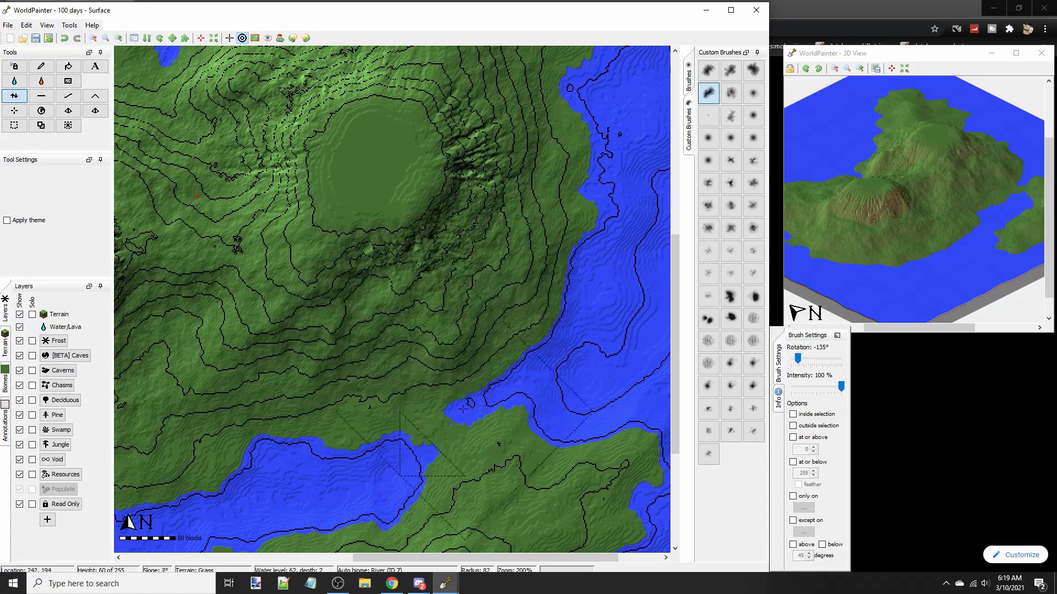
# Lower the land bridging the two islands to reopen the channel, and rotate the brush to -45°
pyautogui.moveTo(468, 402); pyautogui.dragTo(395, 448, button='right')
pyautogui.moveTo(499, 195)
pyautogui.mouseDown(button='middle')
pyautogui.moveTo(510, 299)
pyautogui.moveTo(488, 317)
pyautogui.mouseUp(button='middle')
pyautogui.keyDown('alt'); pyautogui.scroll(-3, 488, 324); pyautogui.keyUp('alt')
pyautogui.keyDown('alt'); pyautogui.scroll(-3, 489, 317); pyautogui.keyUp('alt')
# Soften the rough slopes around the eastern mountain with the Smooth tool
pyautogui.click(68, 96)
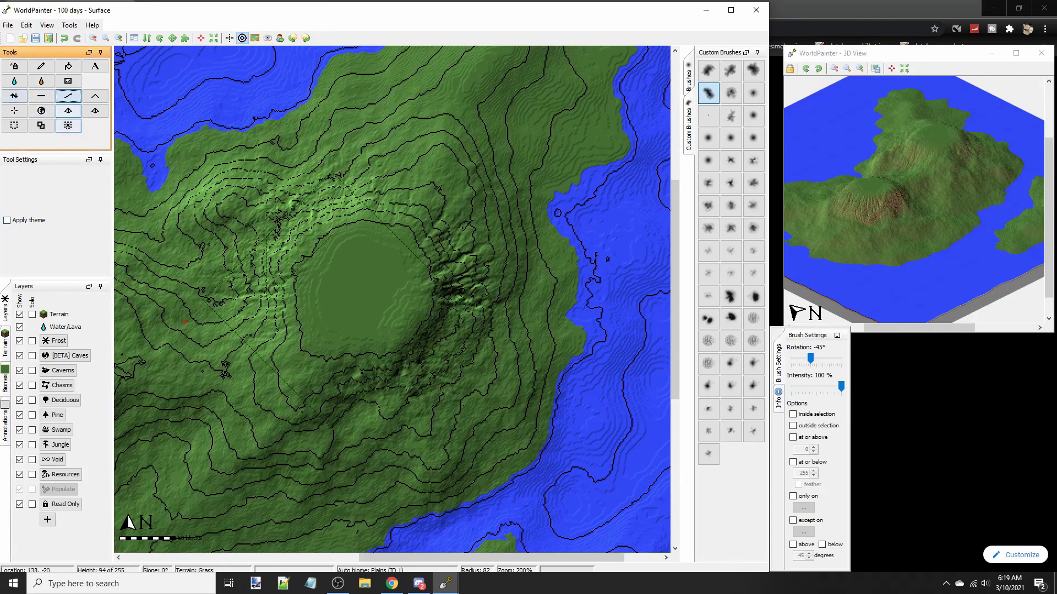
pyautogui.moveTo(452, 441); pyautogui.dragTo(438, 217, button='middle')
pyautogui.scroll(-1, 438, 225)
pyautogui.moveTo(433, 229); pyautogui.dragTo(383, 183)
pyautogui.moveTo(473, 74); pyautogui.dragTo(475, 229, button='middle')
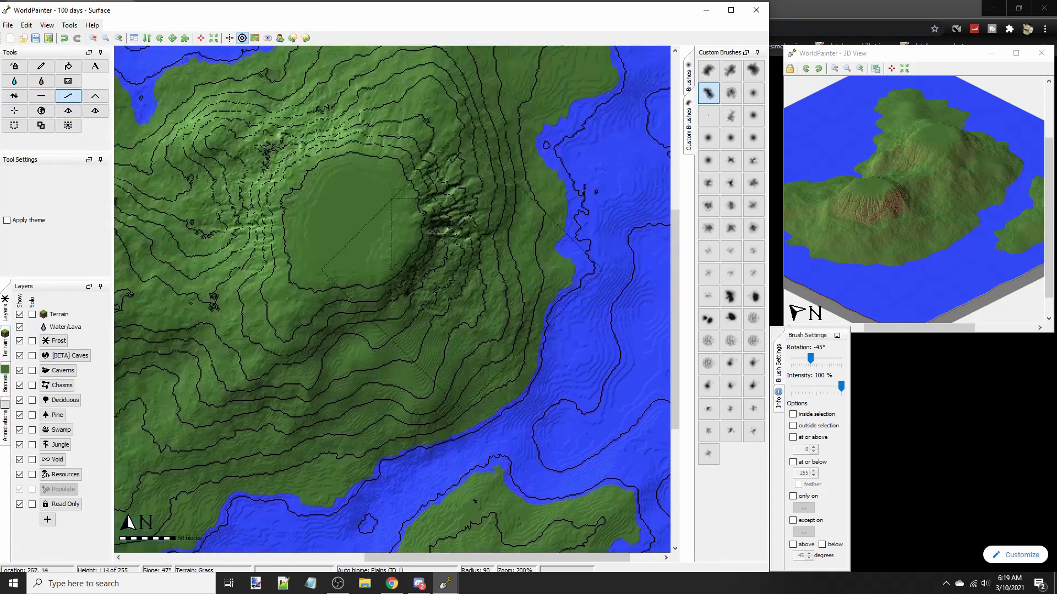
pyautogui.moveTo(308, 122); pyautogui.dragTo(231, 171)
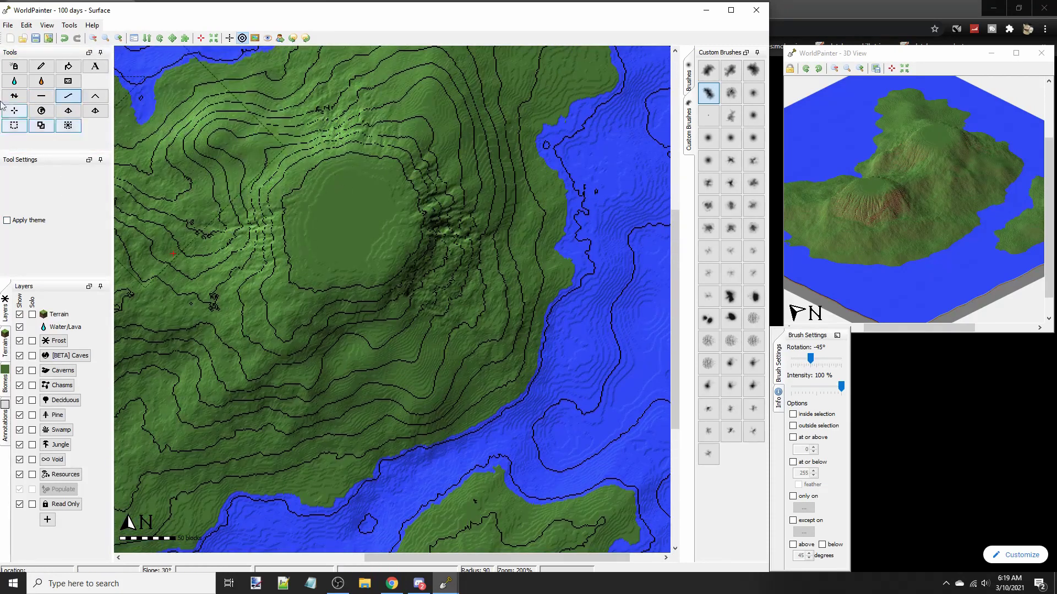
# Level and widen the eastern mountain's plateau with the Flatten tool, undoing the irregular brush stroke and using a round, soft custom brush
pyautogui.click(40, 98)
pyautogui.moveTo(366, 229); pyautogui.dragTo(267, 174)
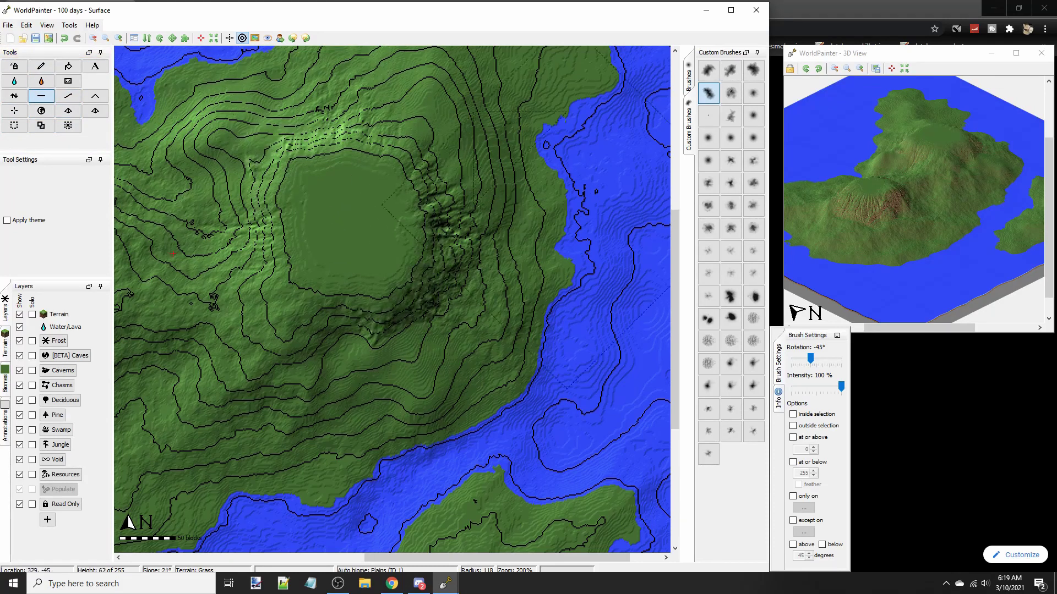
pyautogui.hotkey('ctrl', 'z')
pyautogui.click(753, 93)
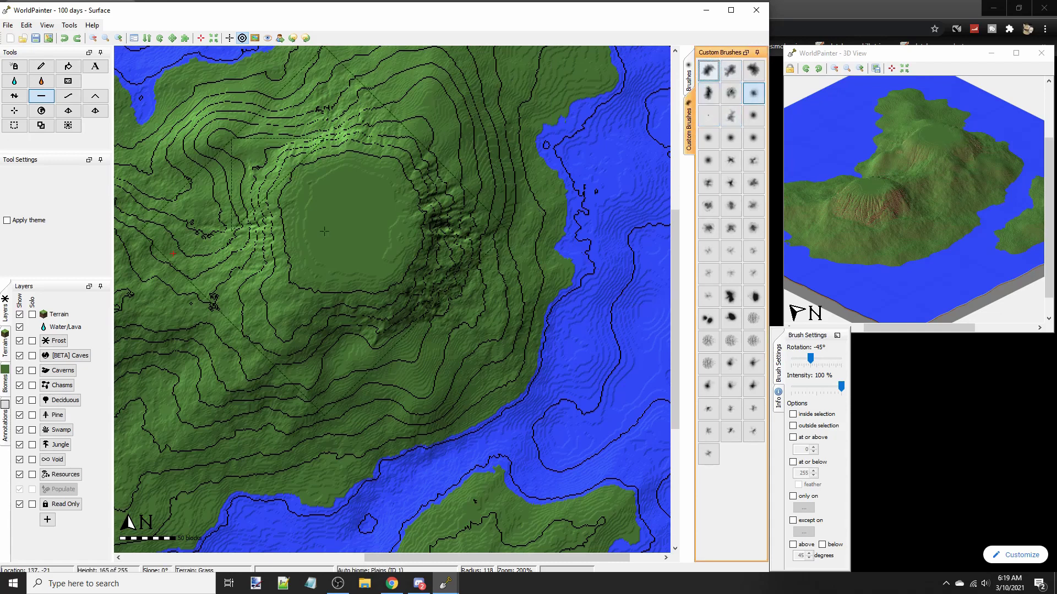
pyautogui.moveTo(325, 230); pyautogui.dragTo(361, 236)
# Sink a round crater into the middle of the eastern plateau with the Height tool and a smaller round brush
pyautogui.scroll(-2, 362, 259)
pyautogui.keyDown('ctrl'); pyautogui.scroll(-1, 364, 280); pyautogui.keyUp('ctrl')
pyautogui.moveTo(363, 281); pyautogui.dragTo(532, 258, button='middle')
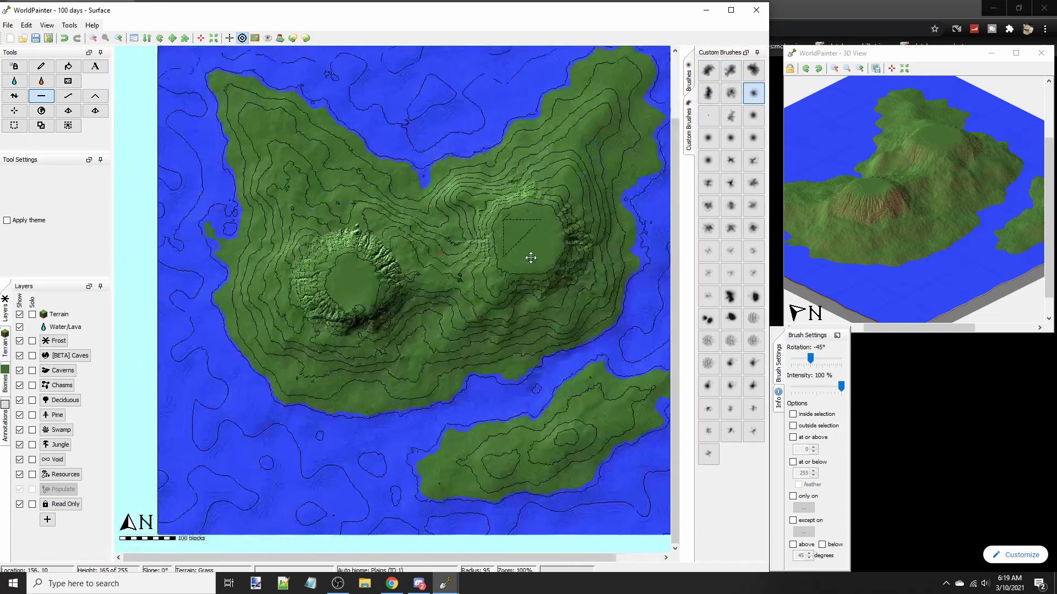
pyautogui.click(15, 96)
pyautogui.keyDown('ctrl'); pyautogui.scroll(1, 578, 267); pyautogui.keyUp('ctrl')
pyautogui.moveTo(573, 222); pyautogui.dragTo(316, 253, button='middle')
pyautogui.scroll(1, 426, 195)
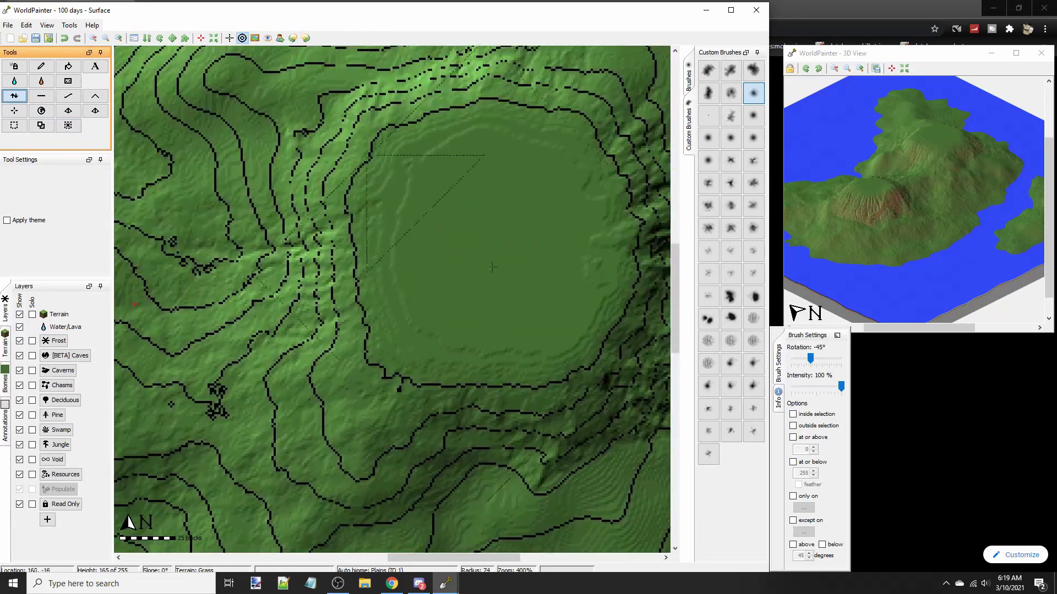
pyautogui.moveTo(498, 249); pyautogui.dragTo(498, 252)
# Flatten the floor of the eastern crater with the Flatten tool
pyautogui.click(41, 96)
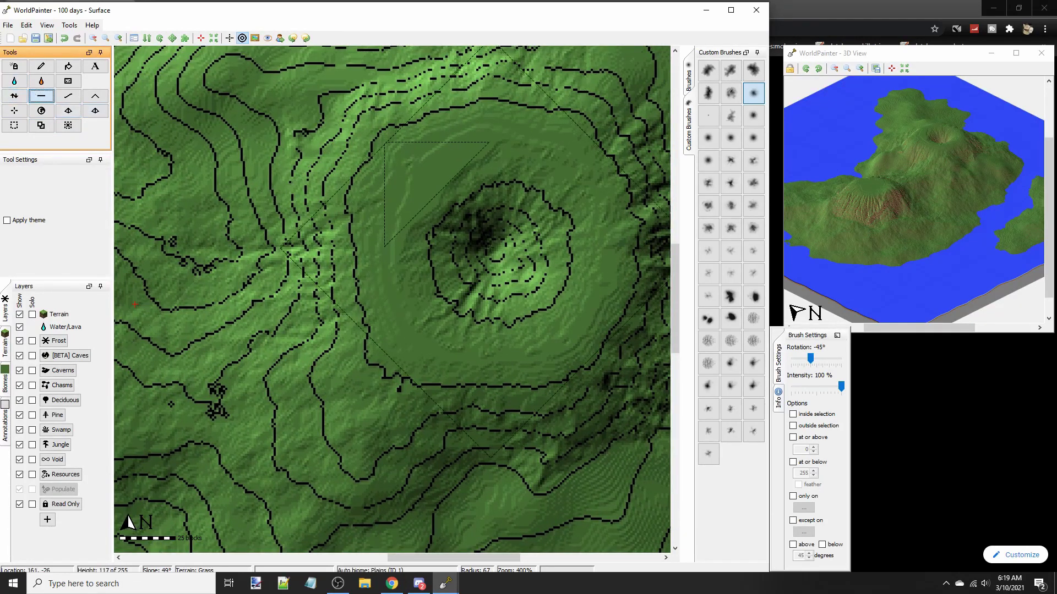
pyautogui.click(492, 249)
pyautogui.click(487, 252)
pyautogui.click(484, 249)
pyautogui.click(475, 250)
# Level the western peak's plateau out to its uneven southern rim with the Flatten tool
pyautogui.keyDown('ctrl'); pyautogui.scroll(-1, 471, 251); pyautogui.keyUp('ctrl')
pyautogui.scroll(-1, 471, 251)
pyautogui.moveTo(241, 255); pyautogui.dragTo(513, 239, button='middle')
pyautogui.moveTo(352, 231); pyautogui.dragTo(502, 133, button='middle')
pyautogui.click(15, 95)
pyautogui.moveTo(488, 208); pyautogui.dragTo(392, 185, button='middle')
pyautogui.keyDown('ctrl'); pyautogui.scroll(1, 392, 185); pyautogui.keyUp('ctrl')
pyautogui.scroll(1, 392, 185)
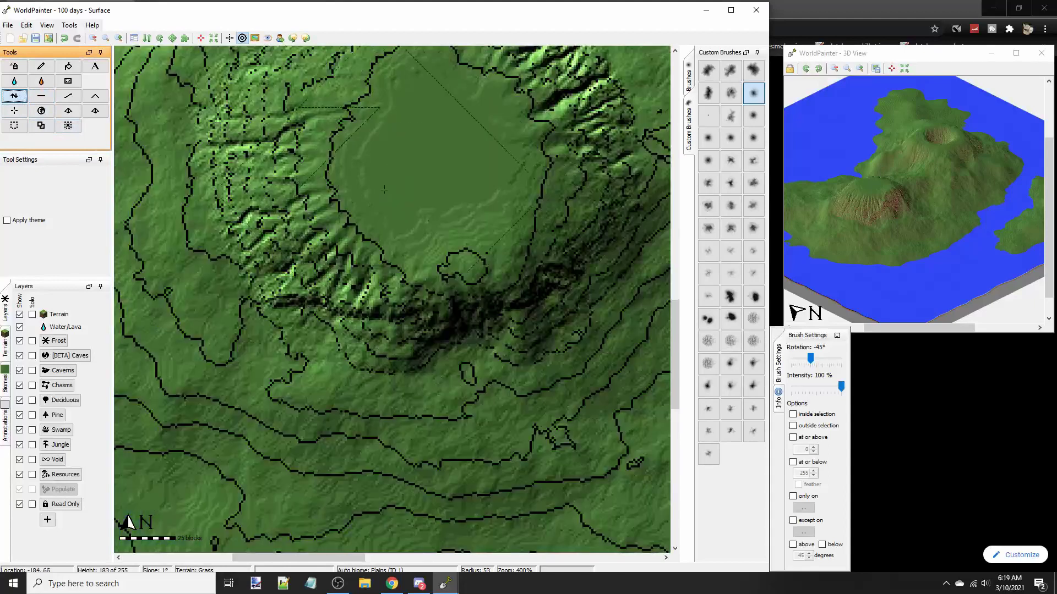
pyautogui.hotkey('ctrl', 'z')
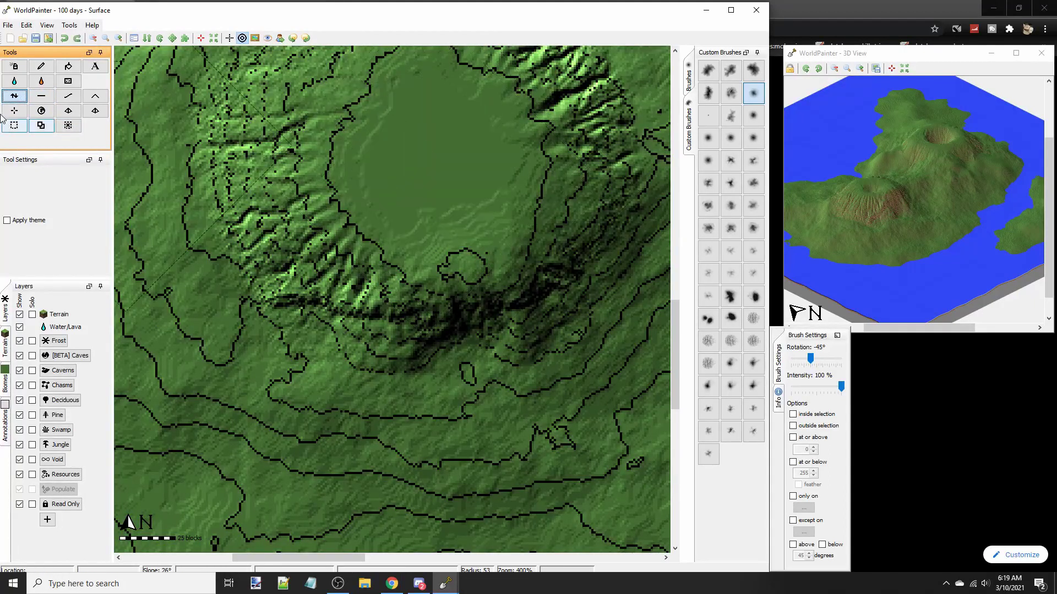
pyautogui.click(41, 96)
pyautogui.scroll(2, 450, 178)
pyautogui.click(450, 177)
pyautogui.moveTo(450, 177)
pyautogui.mouseDown()
pyautogui.moveTo(484, 253)
pyautogui.moveTo(451, 297)
pyautogui.moveTo(419, 314)
pyautogui.mouseUp()
# Sink a round crater into the western plateau with the Height tool and flatten its floor
pyautogui.click(14, 96)
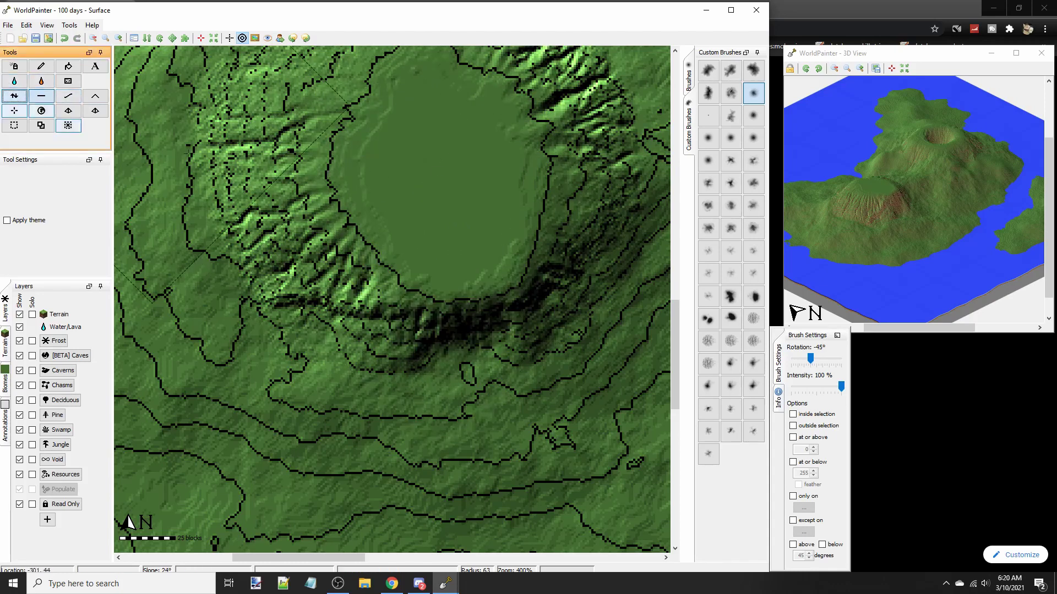
pyautogui.moveTo(439, 186); pyautogui.dragTo(434, 160)
pyautogui.click(41, 96)
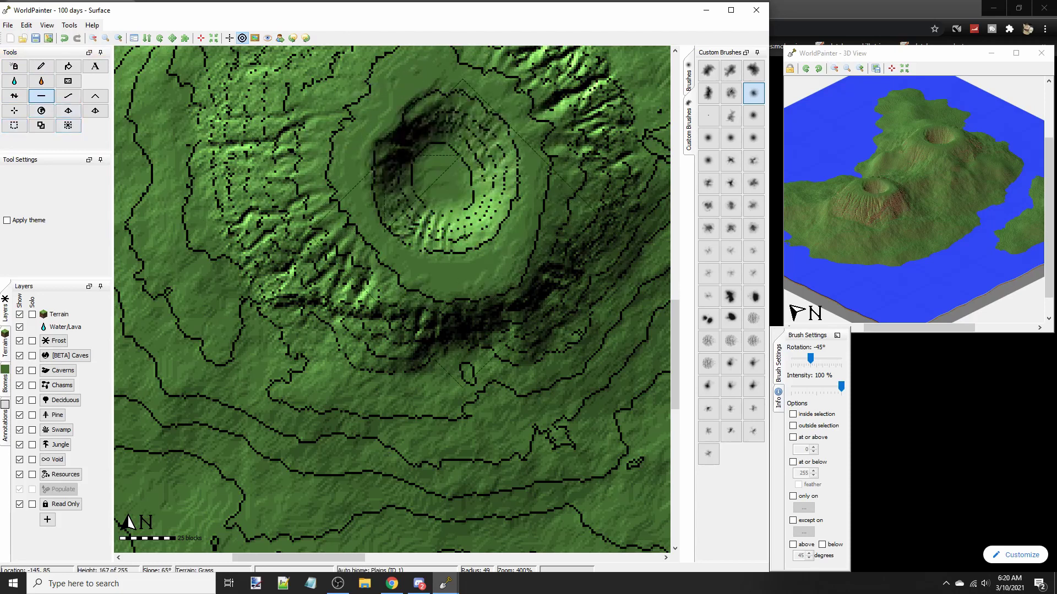
pyautogui.scroll(-2, 407, 226)
pyautogui.moveTo(336, 227); pyautogui.dragTo(361, 296, button='middle')
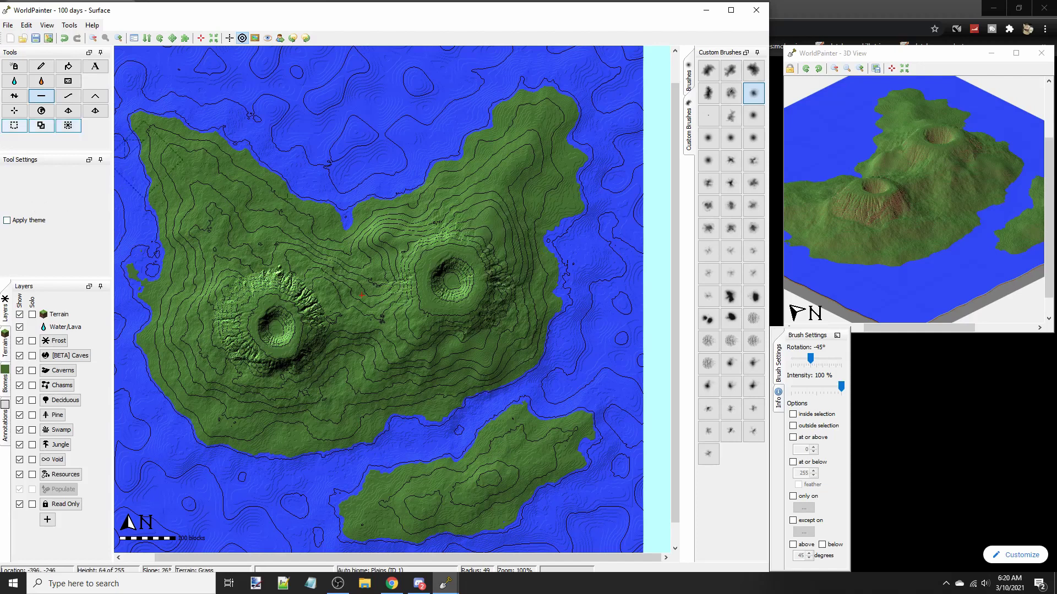
# Create a new custom terrain material as a complex mix
pyautogui.moveTo(182, 181); pyautogui.dragTo(237, 182, button='middle')
pyautogui.click(4, 347)
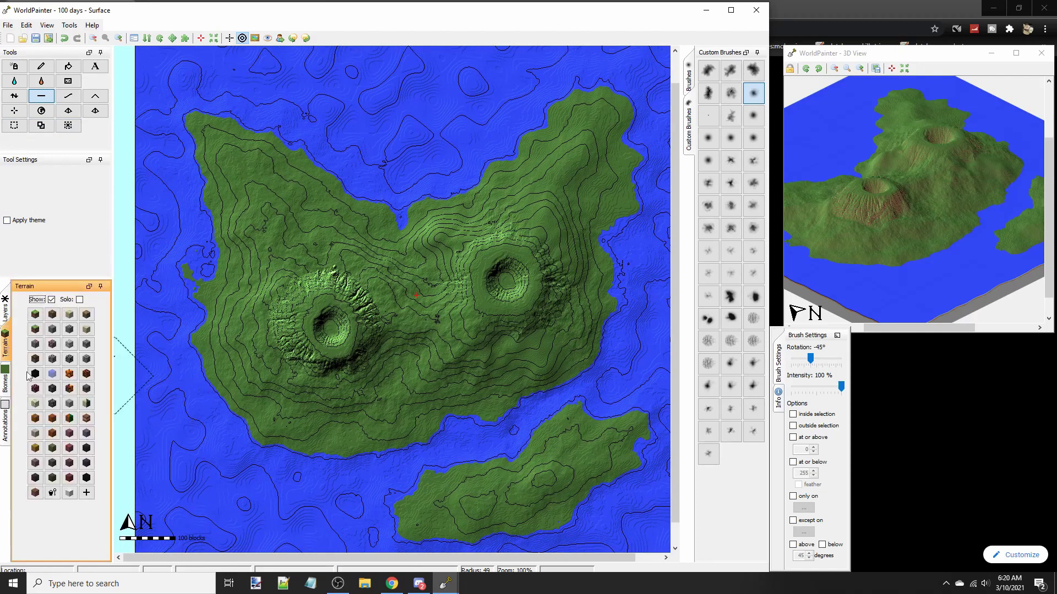
pyautogui.click(86, 493)
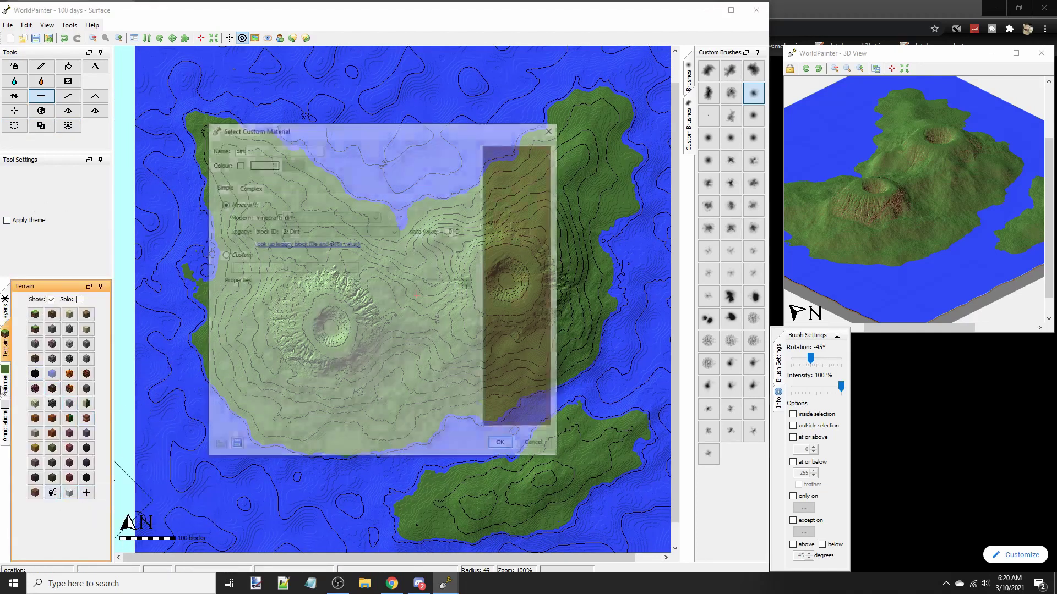
pyautogui.click(128, 492)
pyautogui.click(332, 218)
pyautogui.press('s')
pyautogui.press('s')
pyautogui.press('s')
pyautogui.click(312, 272)
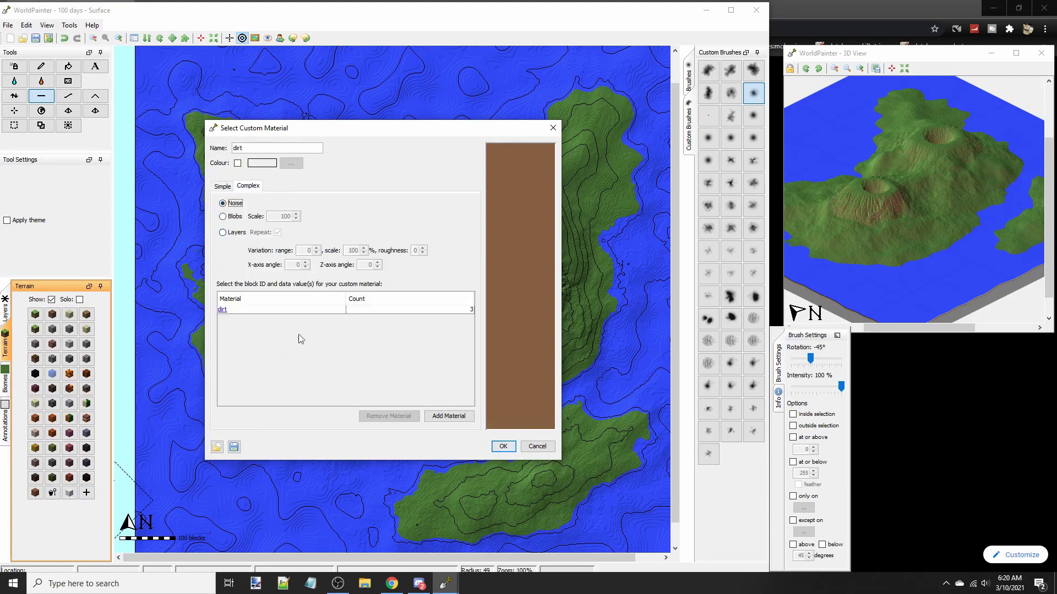
# Set the first block of the custom material mix to sand
pyautogui.doubleClick(308, 310)
pyautogui.click(359, 269)
pyautogui.click(367, 257)
pyautogui.press('s')
pyautogui.press('s')
pyautogui.press('s')
pyautogui.press('s')
pyautogui.click(341, 301)
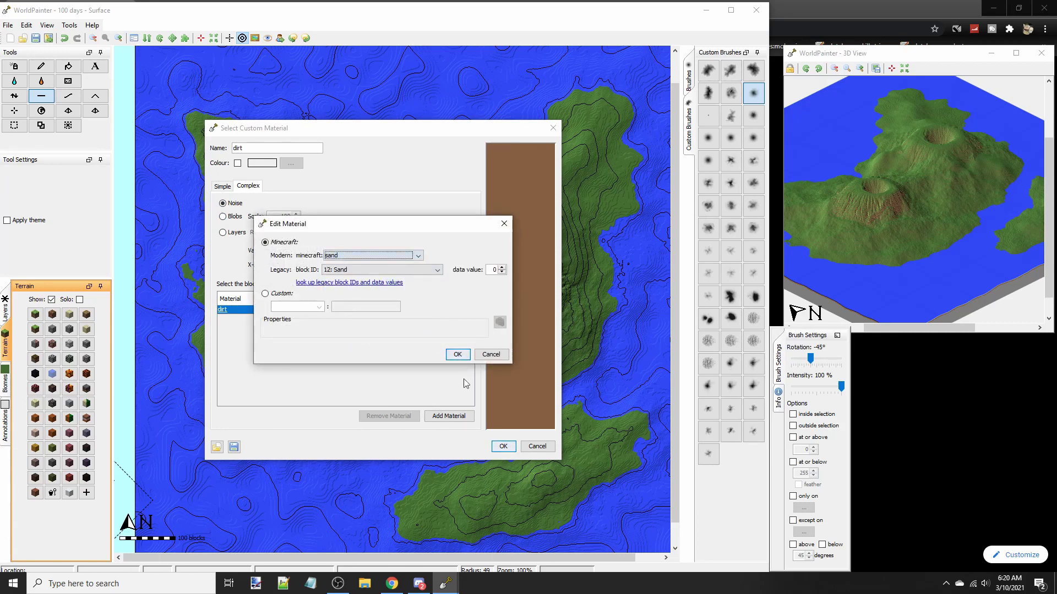
pyautogui.click(460, 356)
# Add a second block to the custom material mix and set it to clay
pyautogui.click(453, 417)
pyautogui.click(223, 320)
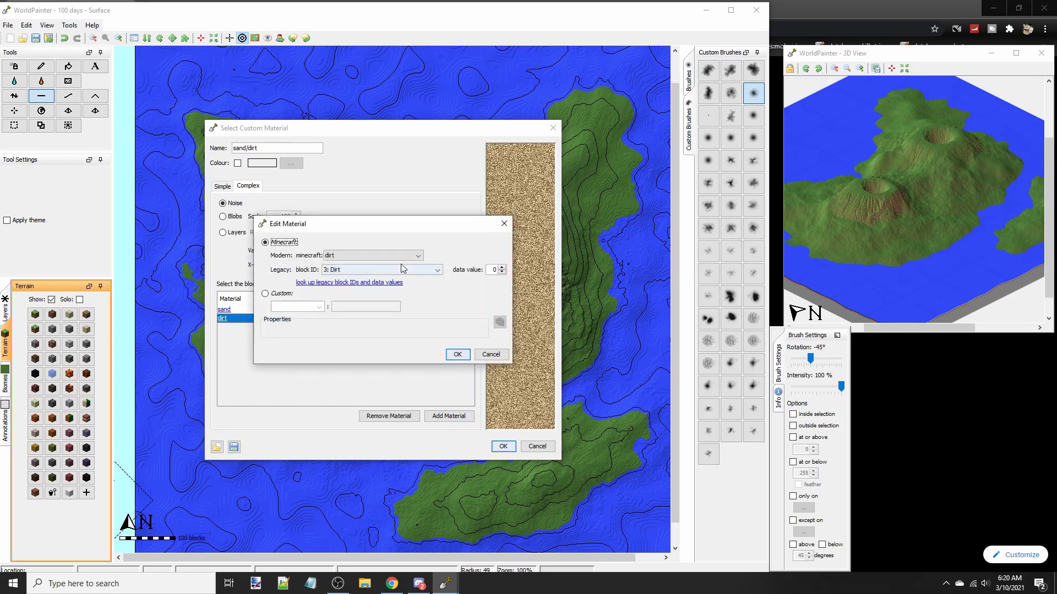
pyautogui.click(384, 256)
pyautogui.press('c')
pyautogui.press('c')
pyautogui.press('c')
pyautogui.press('Down')
pyautogui.press('Down')
pyautogui.press('Down')
pyautogui.press('Down')
pyautogui.press('Down')
pyautogui.press('Down')
pyautogui.press('Down')
pyautogui.press('Down')
pyautogui.press('Down')
pyautogui.press('Down')
pyautogui.press('Down')
pyautogui.press('Down')
pyautogui.press('Down')
pyautogui.press('Down')
pyautogui.press('Down')
pyautogui.press('Down')
pyautogui.press('Down')
pyautogui.press('Down')
pyautogui.press('Down')
pyautogui.press('Down')
pyautogui.press('Down')
pyautogui.press('Down')
pyautogui.press('Down')
pyautogui.press('Down')
pyautogui.press('Down')
pyautogui.press('Down')
pyautogui.press('Down')
pyautogui.press('Down')
pyautogui.press('Down')
pyautogui.press('Down')
pyautogui.press('Down')
pyautogui.press('c')
pyautogui.press('Down')
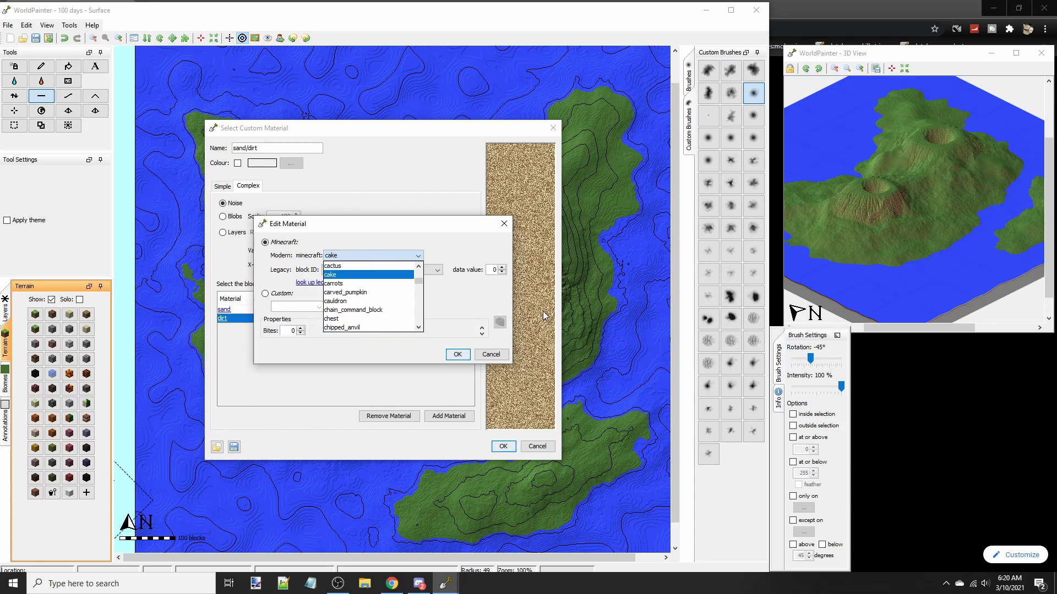
pyautogui.press('Down')
pyautogui.press('Down')
pyautogui.press('Down')
pyautogui.press('Down')
pyautogui.press('Down')
pyautogui.press('Down')
pyautogui.press('Down')
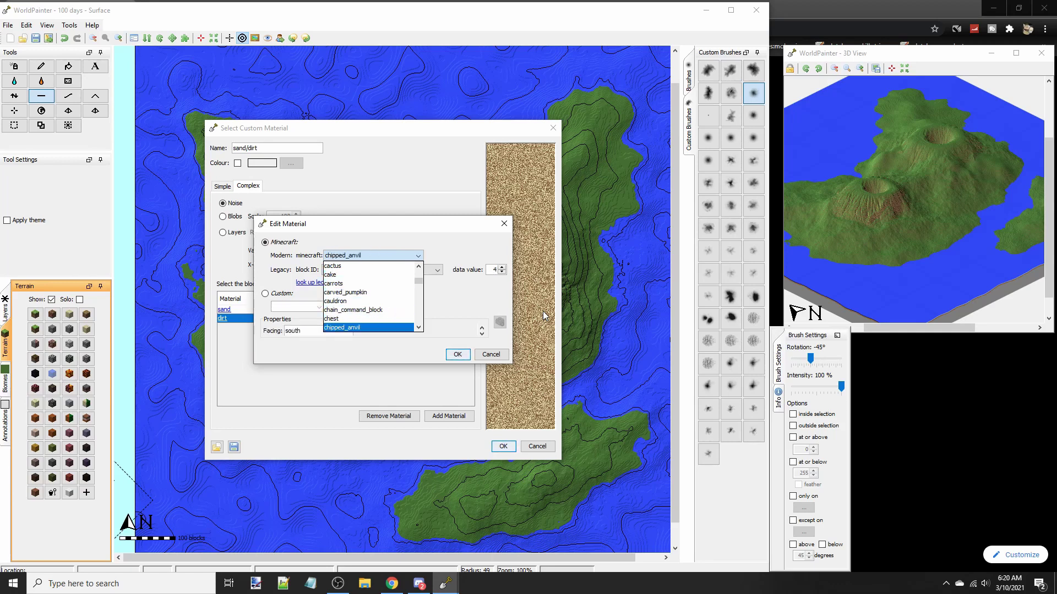
pyautogui.press('Down')
pyautogui.press('Down')
pyautogui.press('Down')
pyautogui.press('Down')
pyautogui.press('Down')
pyautogui.press('Down')
pyautogui.press('Down')
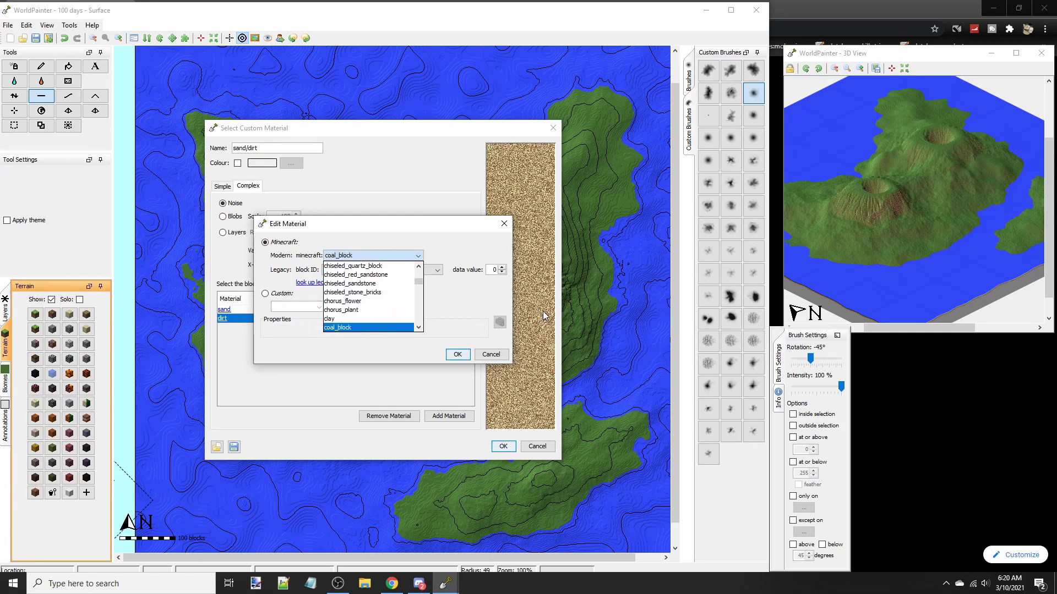
pyautogui.click(408, 319)
pyautogui.click(458, 354)
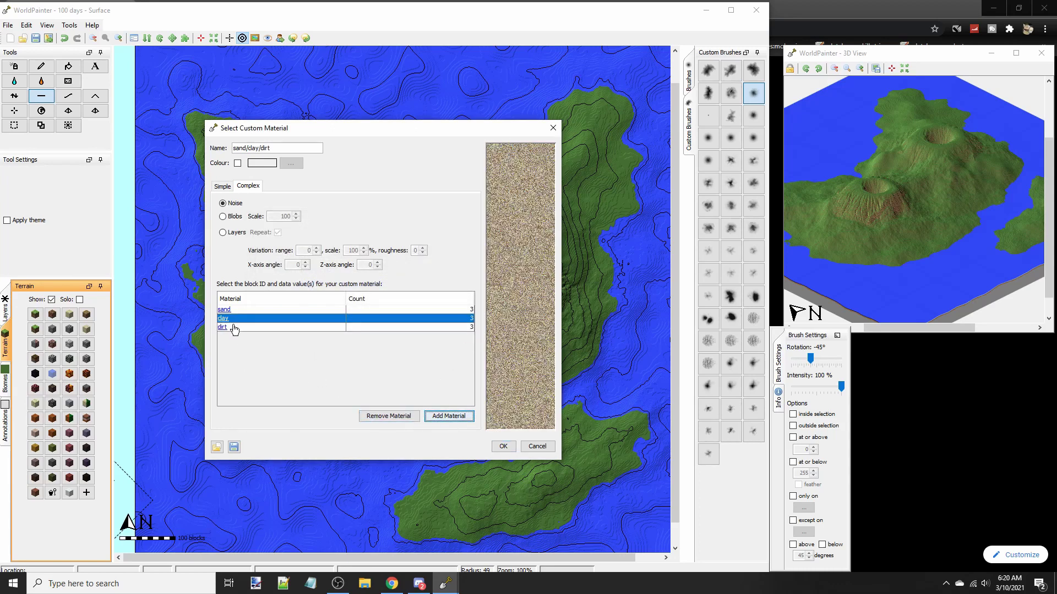
# Set the third block of the custom material mix to gravel
pyautogui.doubleClick(235, 327)
pyautogui.click(361, 267)
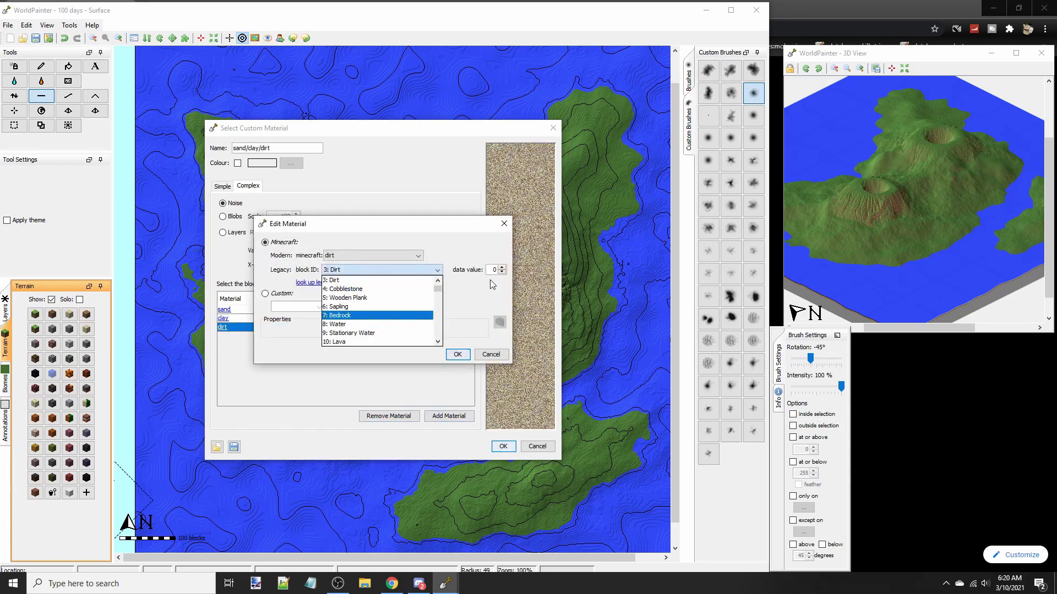
pyautogui.click(368, 256)
pyautogui.press('g')
pyautogui.press('g')
pyautogui.press('g')
pyautogui.press('g')
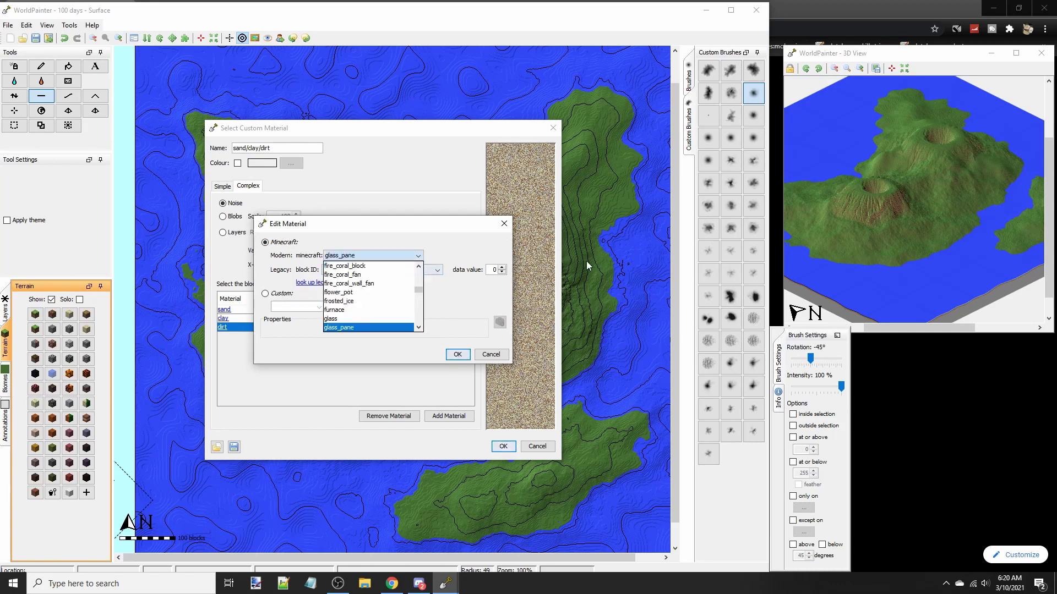
pyautogui.press('Down')
pyautogui.press('Down')
pyautogui.press('Down')
pyautogui.press('Down')
pyautogui.press('Down')
pyautogui.press('Down')
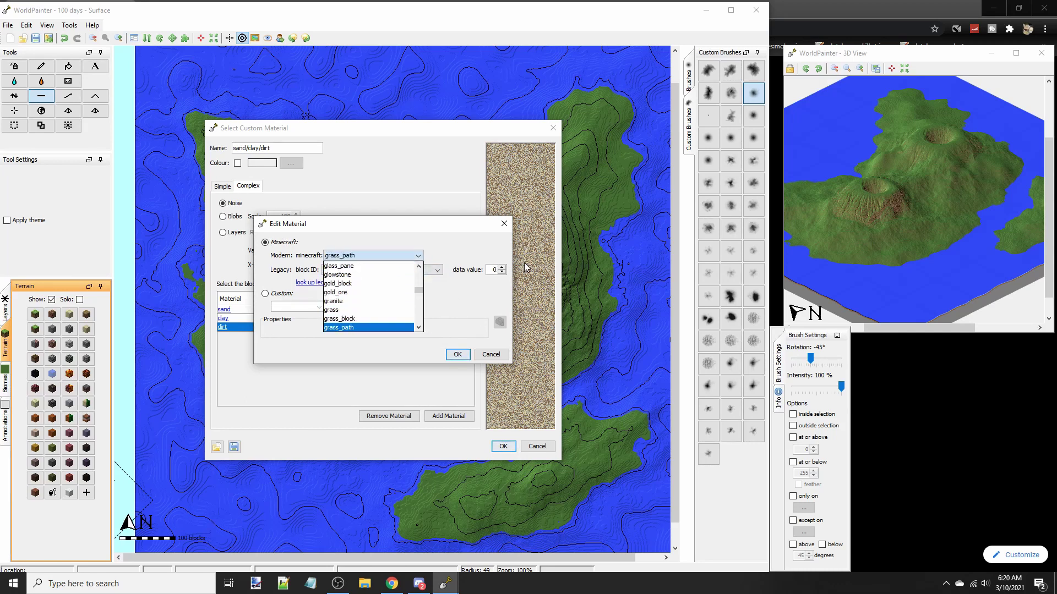
pyautogui.click(341, 328)
pyautogui.click(449, 354)
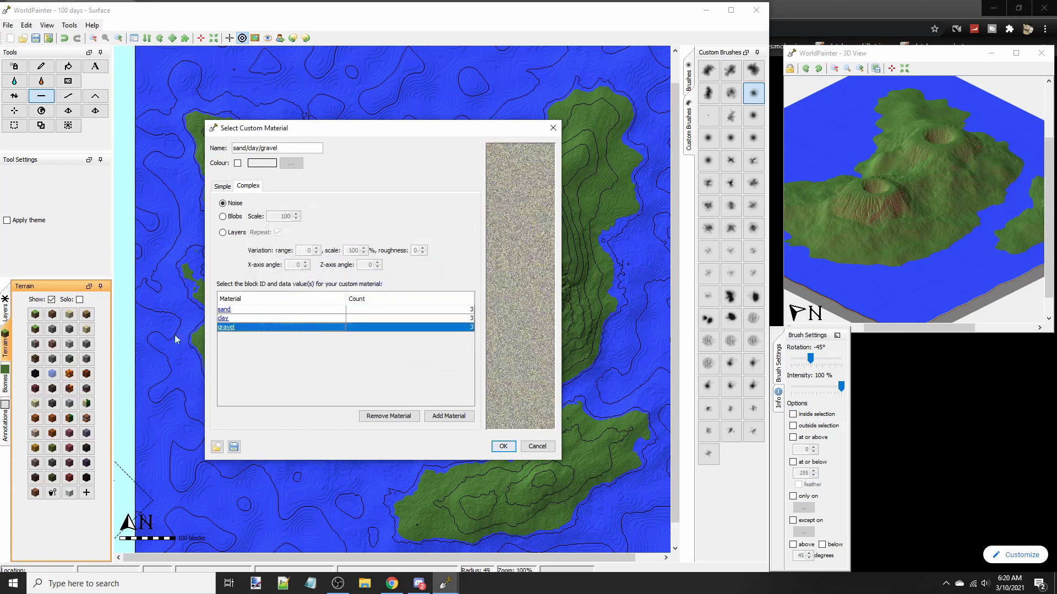
# Distribute the custom material as blobs, set the counts to 21 for sand and 11 for gravel, adjust sand's scale, and accept the material
pyautogui.click(234, 217)
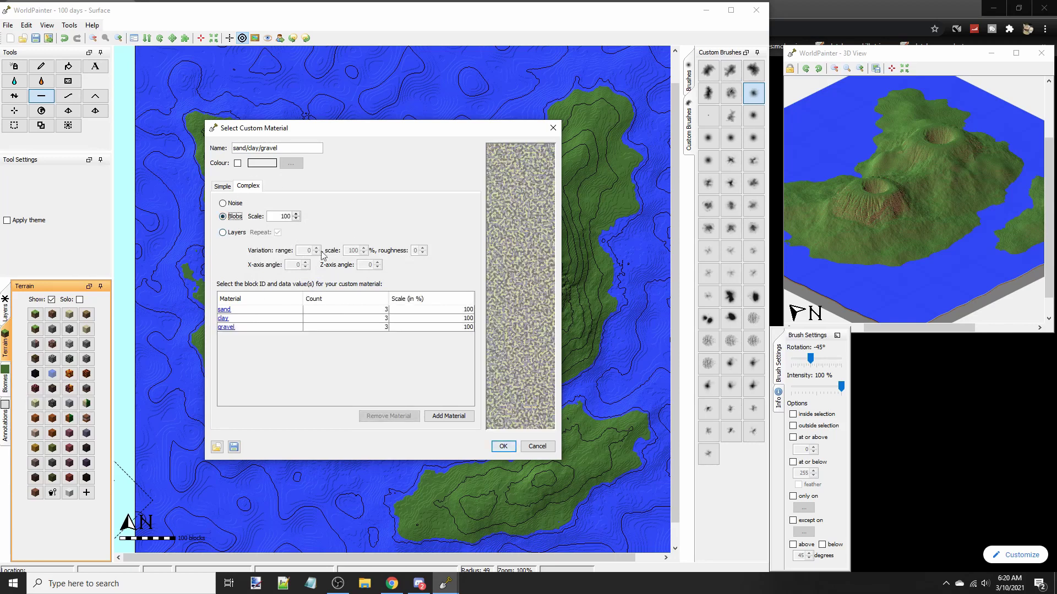
pyautogui.click(385, 311)
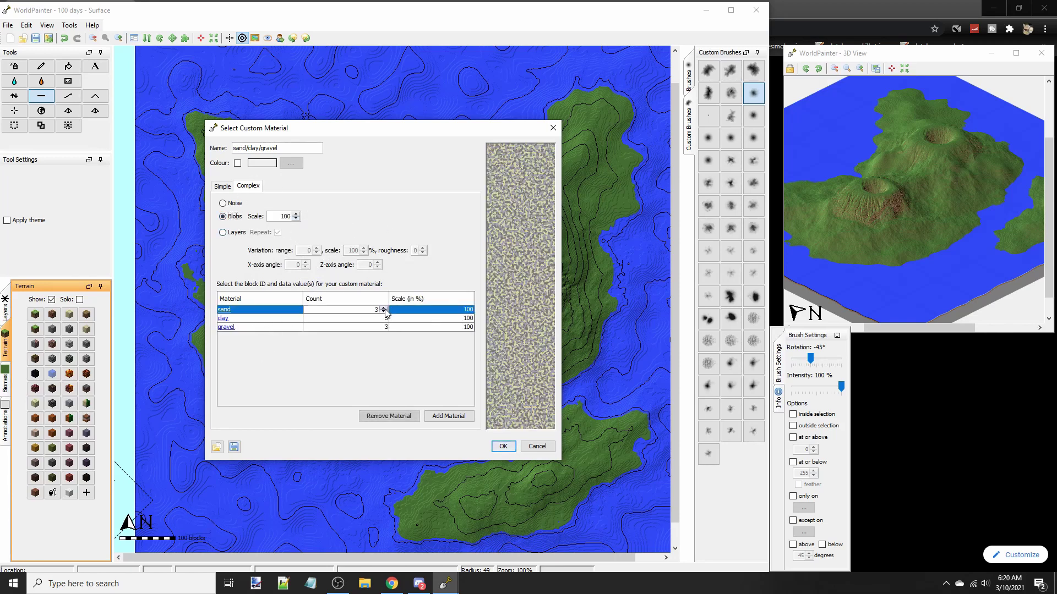
pyautogui.click(387, 326)
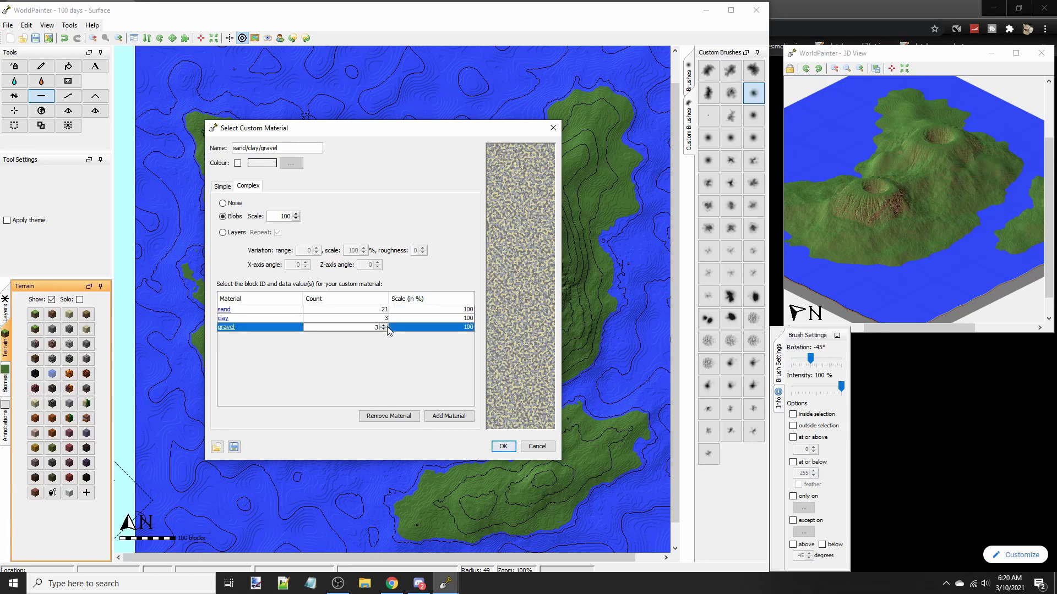
pyautogui.write('8')
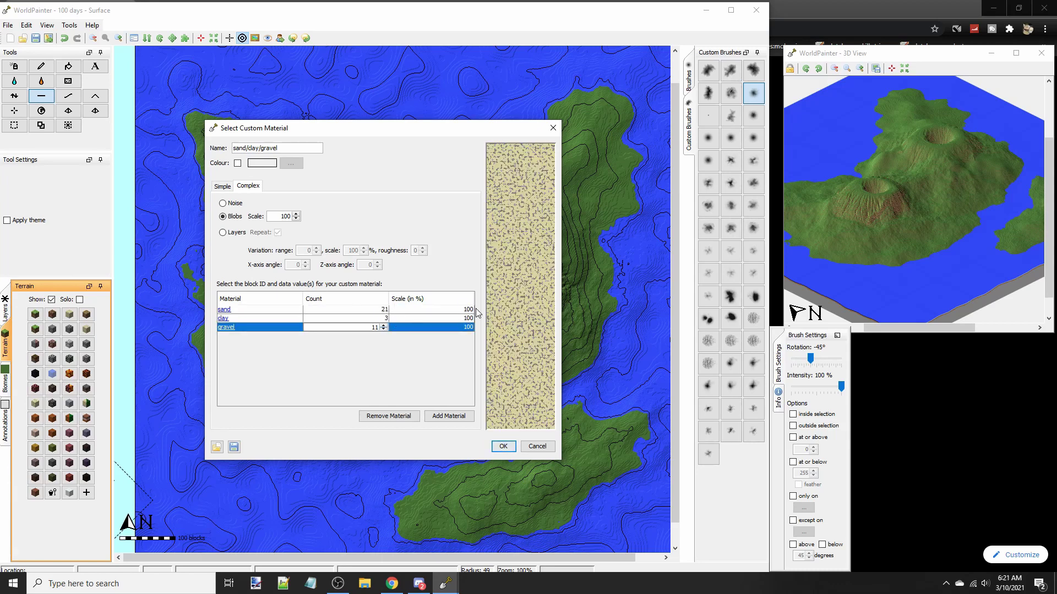
pyautogui.click(456, 310)
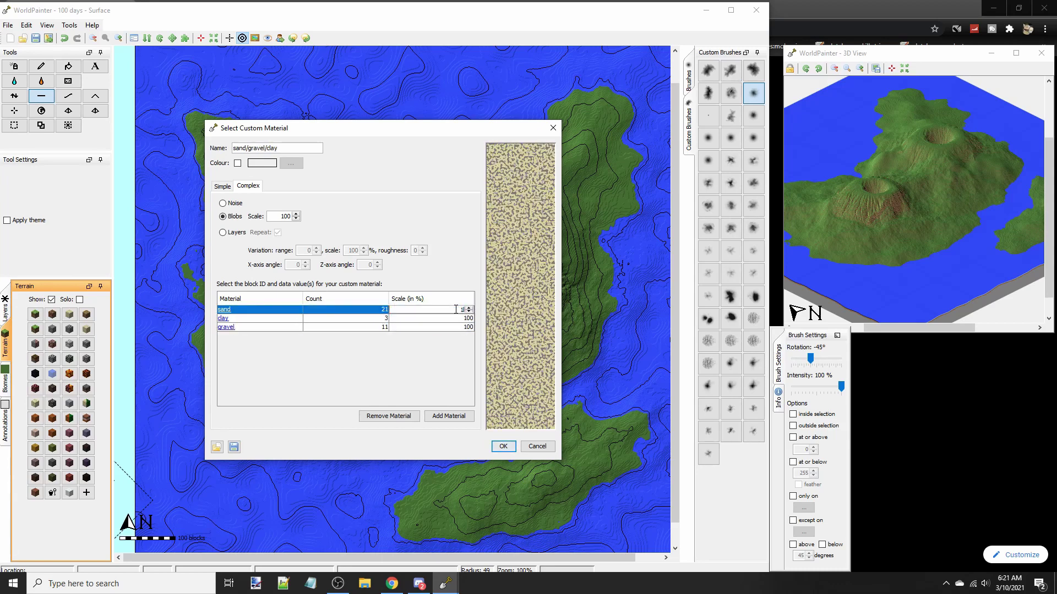
pyautogui.click(504, 445)
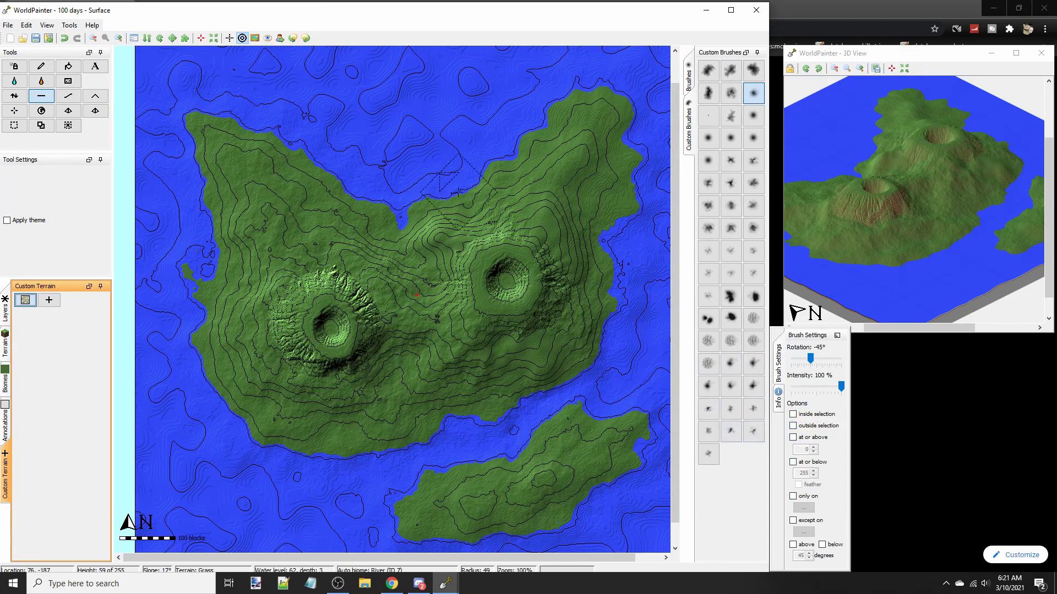
# Set the brush's upper height limit to 65 and switch to the Pencil tool with the solid round brush
pyautogui.scroll(3, 417, 295)
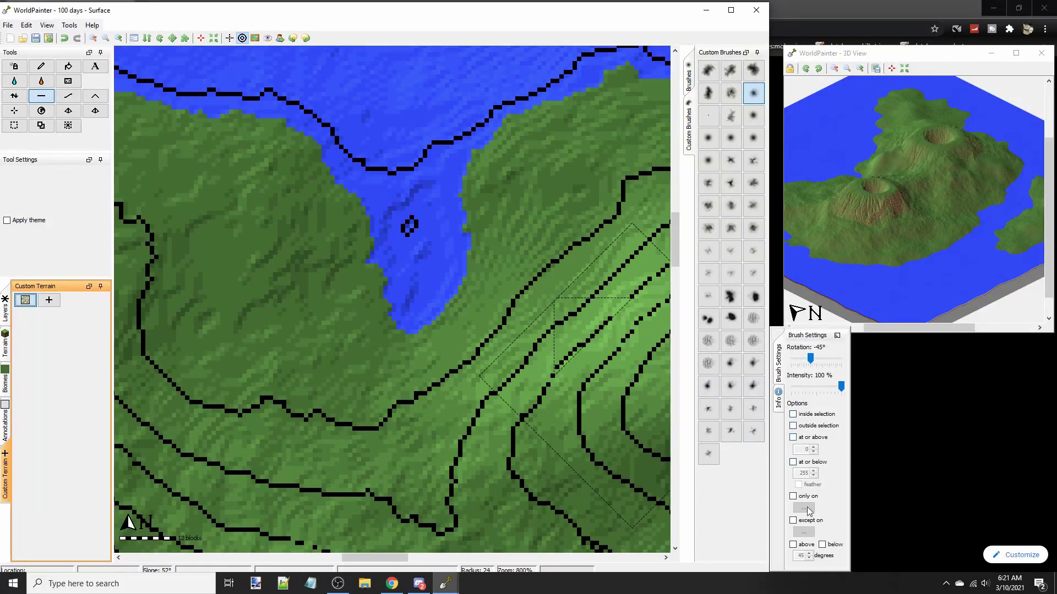
pyautogui.click(793, 462)
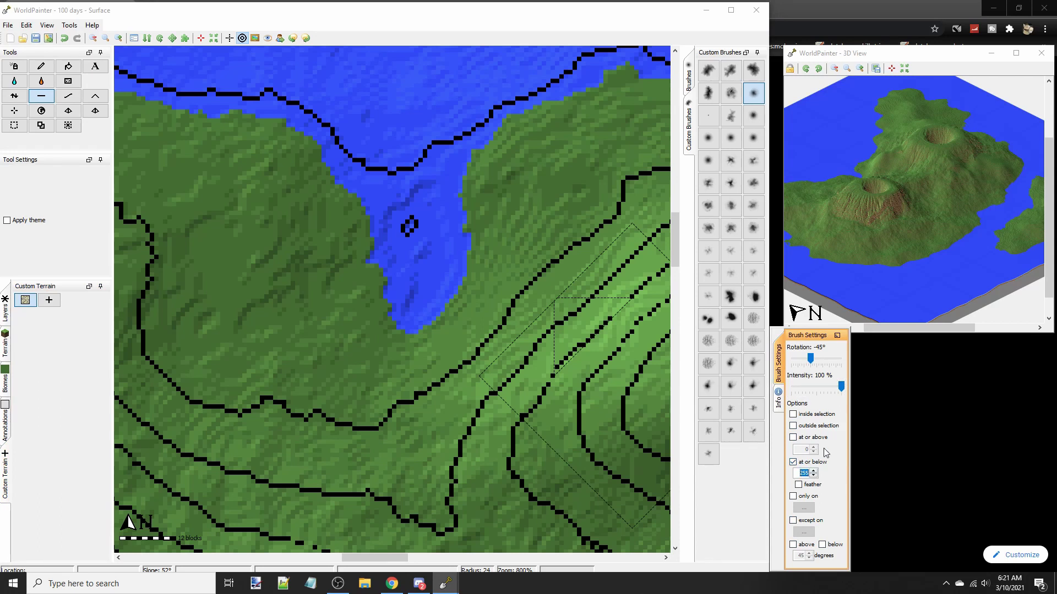
pyautogui.keyDown('ctrl'); pyautogui.scroll(-2, 496, 325); pyautogui.keyUp('ctrl')
pyautogui.click(47, 68)
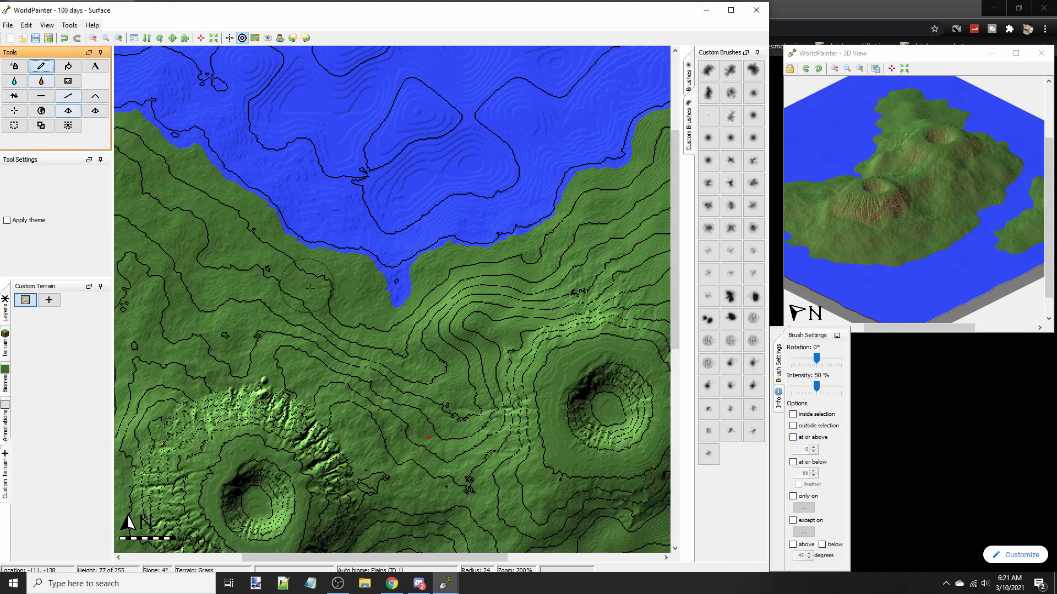
pyautogui.scroll(-2, 661, 194)
pyautogui.click(689, 68)
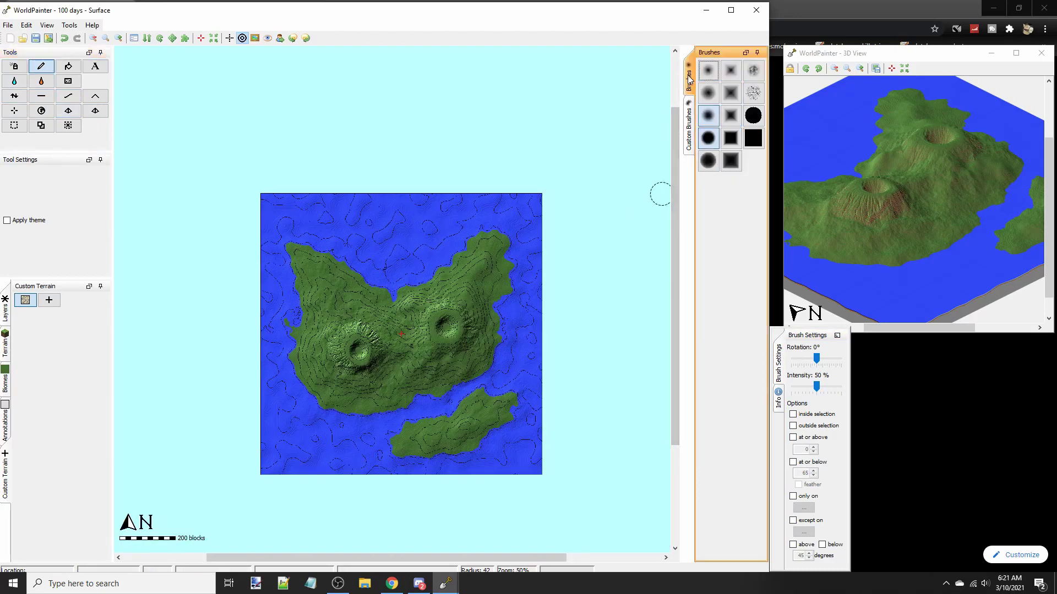
pyautogui.click(753, 117)
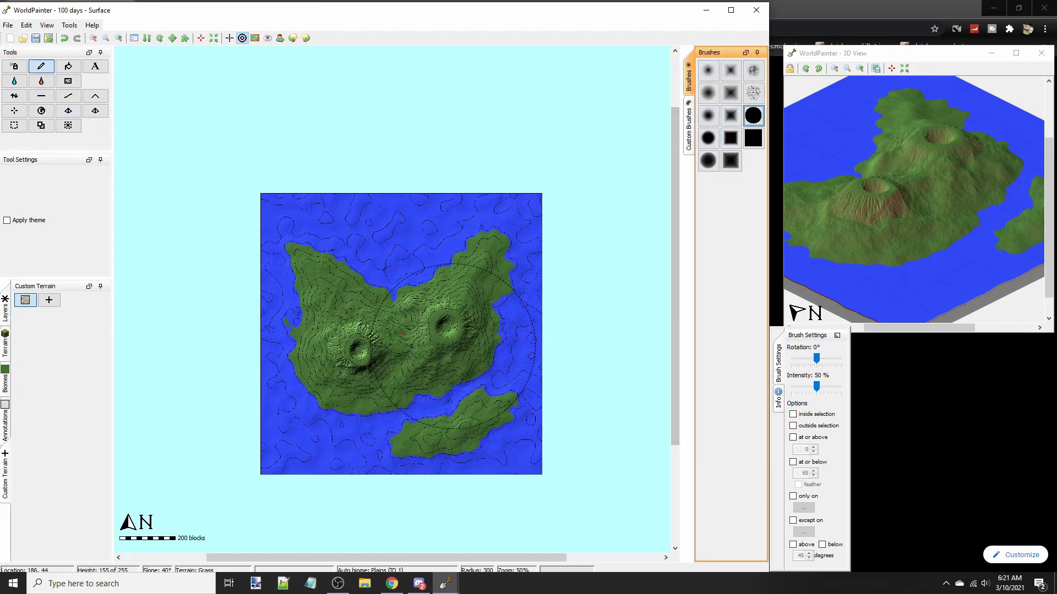
# Paint the sand/gravel/clay material along the shores of both islands, restricted to heights at or below 65
pyautogui.moveTo(374, 328); pyautogui.dragTo(319, 245)
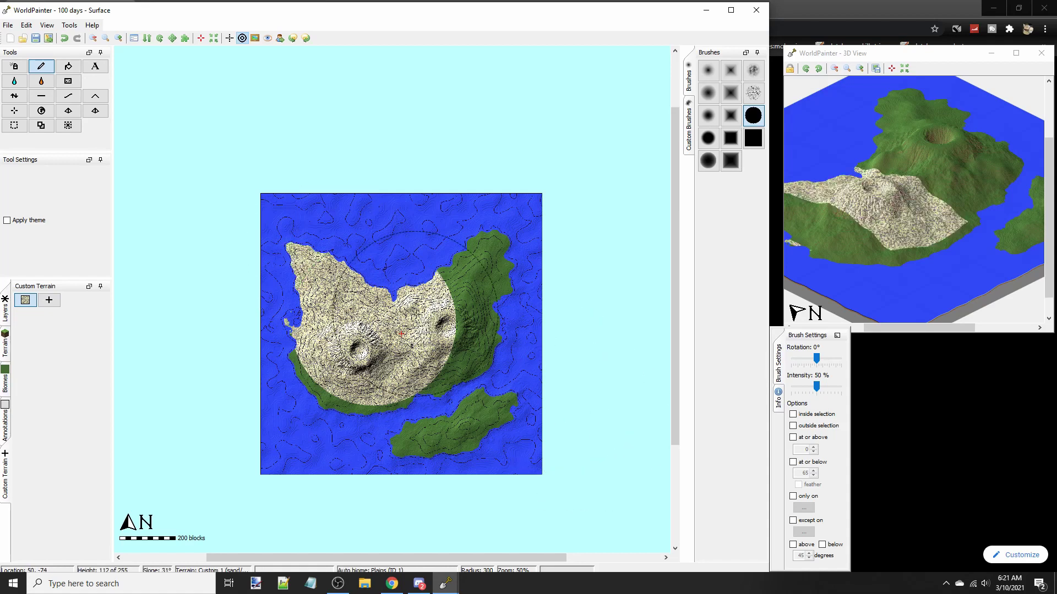
pyautogui.hotkey('ctrl', 'z')
pyautogui.click(793, 462)
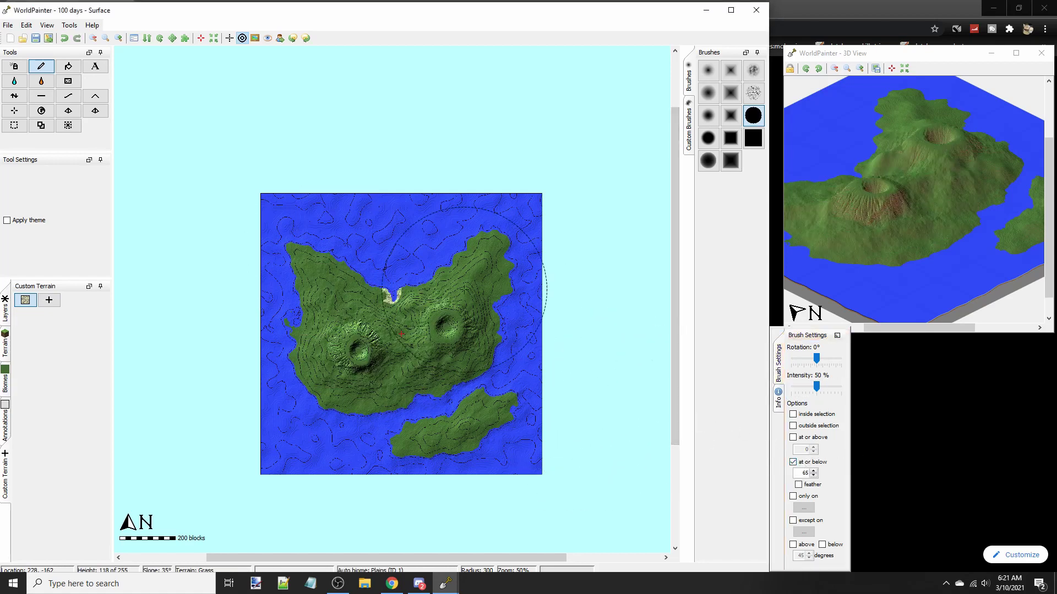
pyautogui.moveTo(464, 287)
pyautogui.mouseDown()
pyautogui.moveTo(299, 283)
pyautogui.moveTo(319, 354)
pyautogui.moveTo(491, 396)
pyautogui.moveTo(520, 422)
pyautogui.mouseUp()
pyautogui.moveTo(520, 422); pyautogui.dragTo(492, 363, button='middle')
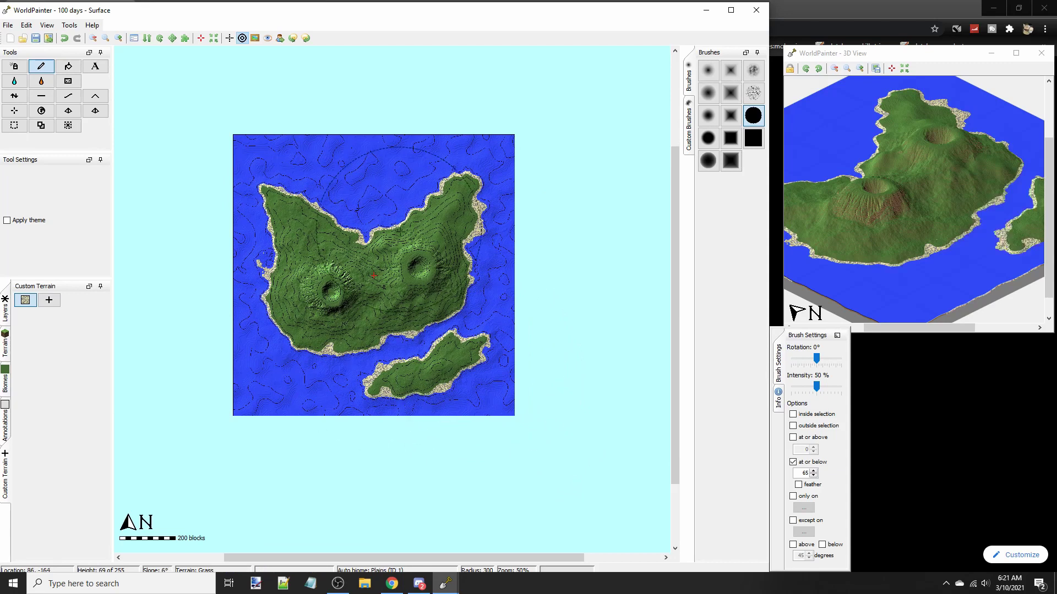
# Inspect the painted beaches and the crater mountains of the main island up close
pyautogui.keyDown('ctrl'); pyautogui.scroll(1, 408, 235); pyautogui.keyUp('ctrl')
pyautogui.moveTo(408, 235); pyautogui.dragTo(493, 372, button='middle')
pyautogui.moveTo(595, 336); pyautogui.dragTo(468, 257, button='middle')
pyautogui.keyDown('ctrl'); pyautogui.scroll(1, 468, 257); pyautogui.keyUp('ctrl')
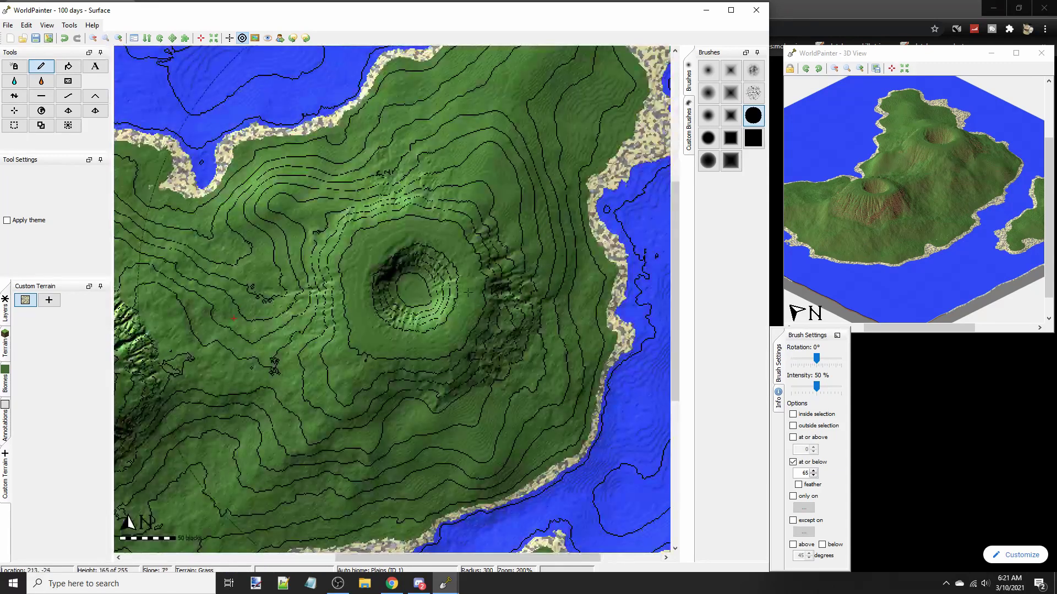
pyautogui.keyDown('ctrl'); pyautogui.scroll(-1, 468, 292); pyautogui.keyUp('ctrl')
pyautogui.scroll(-4, 347, 308)
pyautogui.moveTo(352, 299); pyautogui.dragTo(546, 304, button='middle')
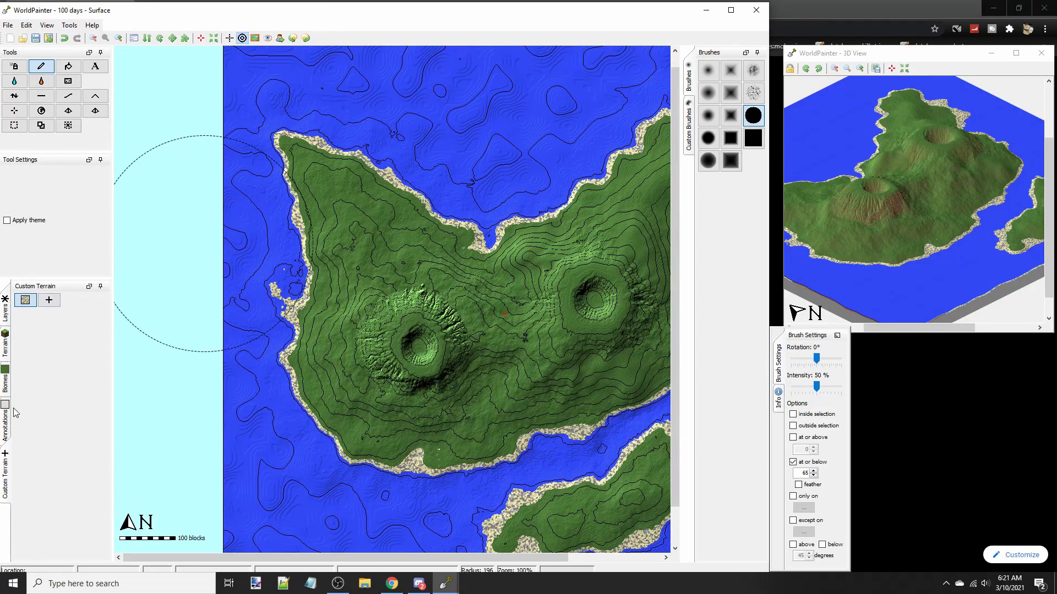
# Paint Rock terrain over the main island's slopes, restricted to heights at or above 80 and slopes above 45 degrees
pyautogui.click(4, 348)
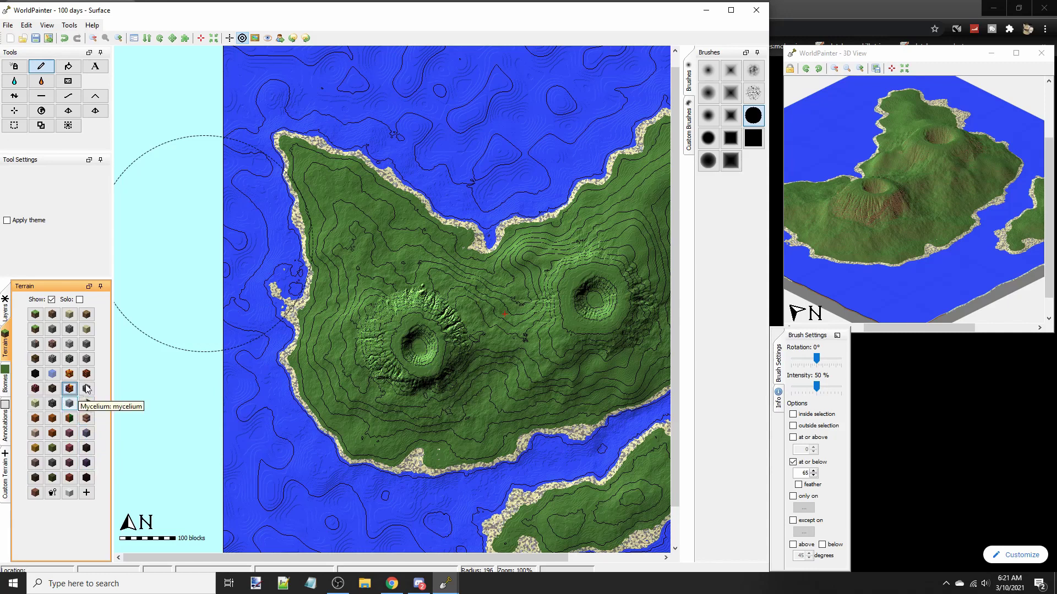
pyautogui.click(71, 330)
pyautogui.moveTo(647, 407); pyautogui.dragTo(575, 385, button='middle')
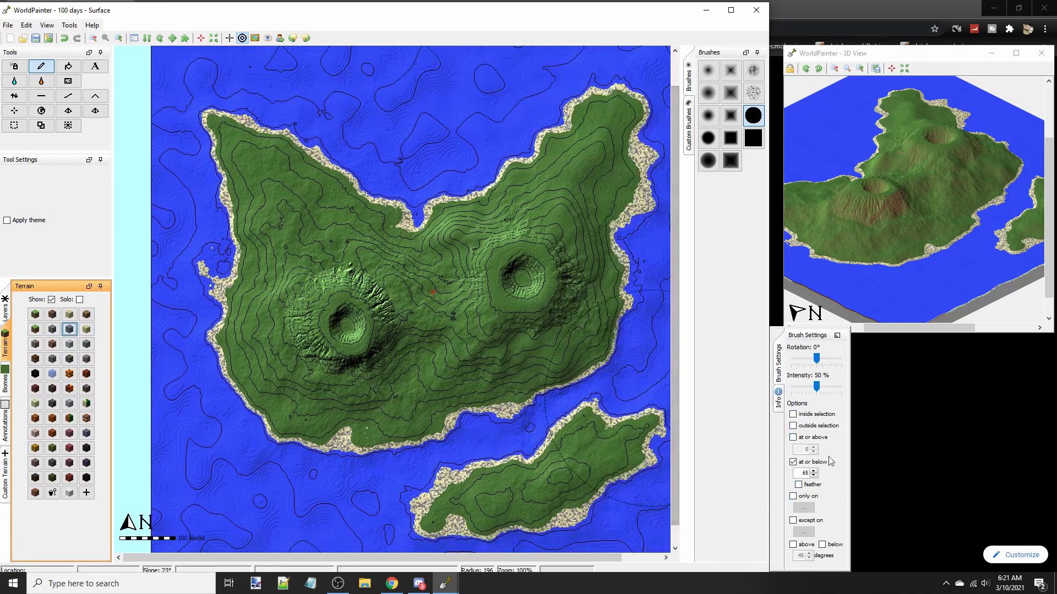
pyautogui.click(797, 464)
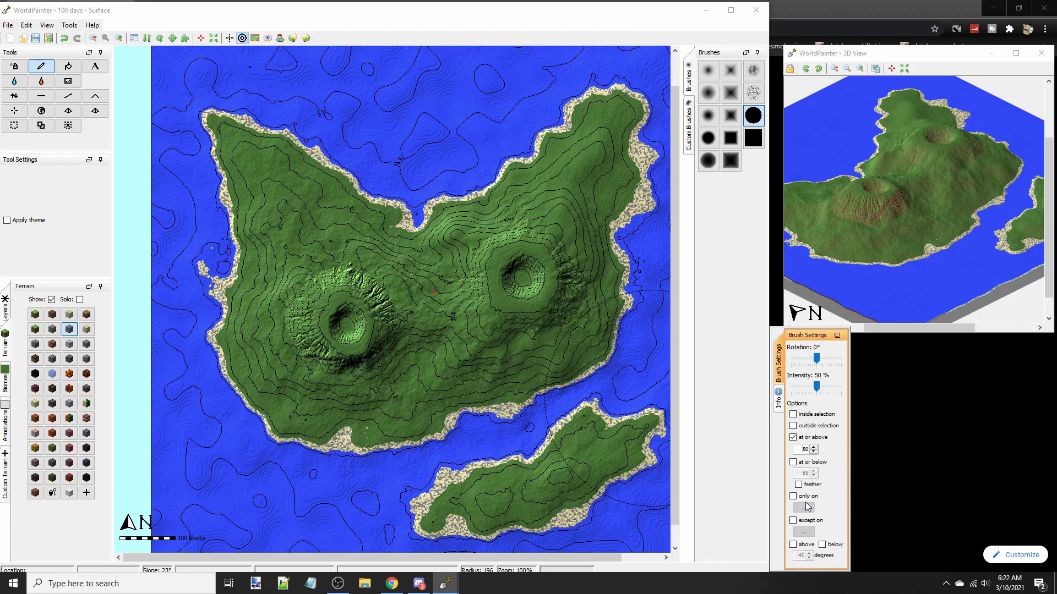
pyautogui.scroll(-5, 483, 312)
pyautogui.moveTo(484, 311)
pyautogui.mouseDown()
pyautogui.moveTo(330, 352)
pyautogui.moveTo(304, 378)
pyautogui.mouseUp()
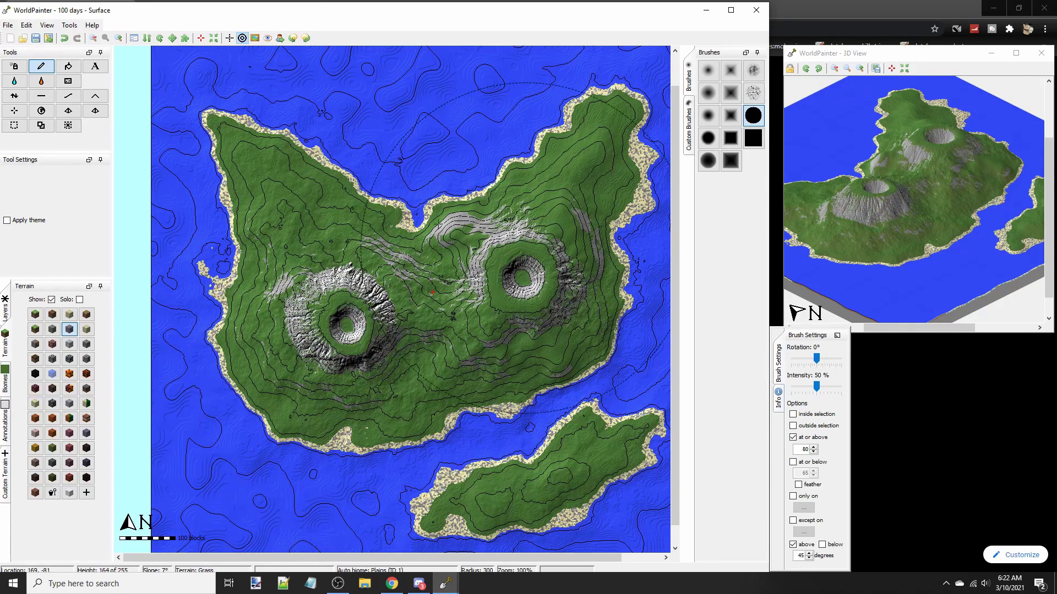
# Lower the brush's slope limit to above 30 degrees and paint Rock over the islands again
pyautogui.click(809, 558)
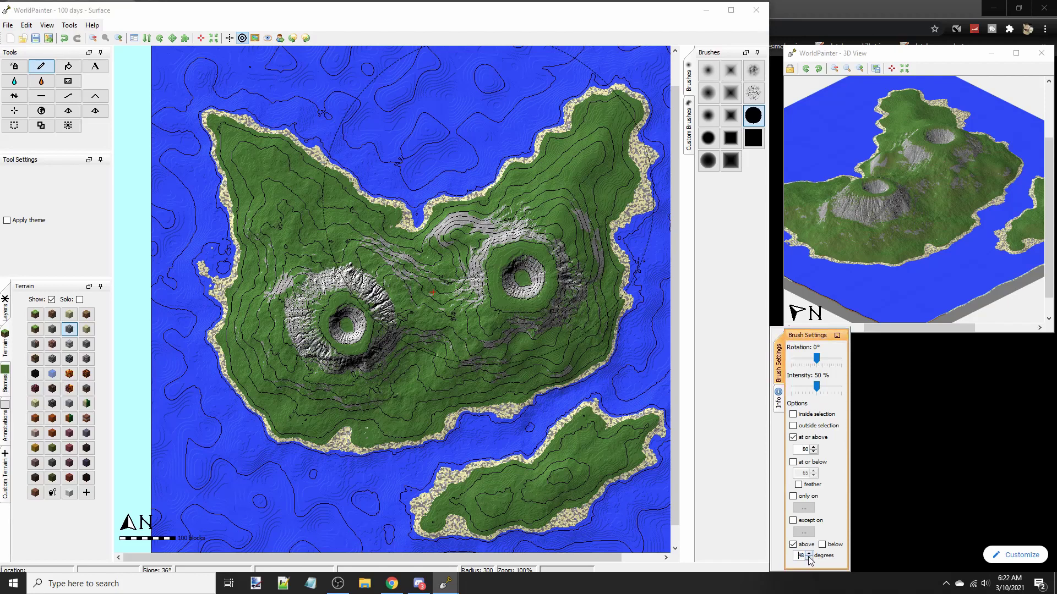
pyautogui.click(808, 558)
pyautogui.moveTo(523, 336)
pyautogui.mouseDown()
pyautogui.moveTo(338, 309)
pyautogui.moveTo(418, 275)
pyautogui.moveTo(526, 200)
pyautogui.mouseUp()
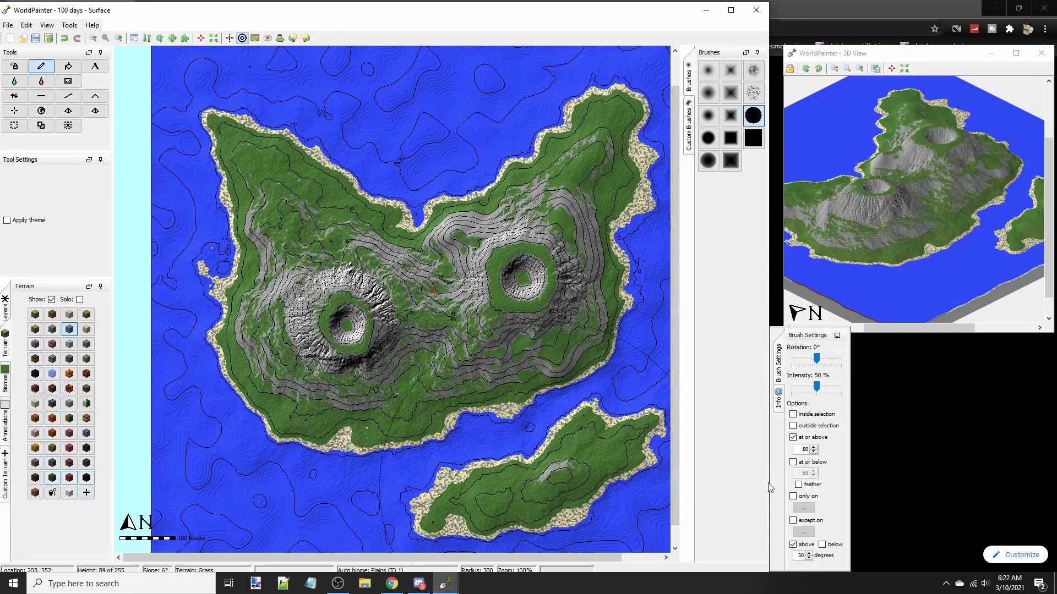
# Paint a light pinkish-brown terracotta over the main island's slopes steeper than 40 degrees
pyautogui.click(811, 555)
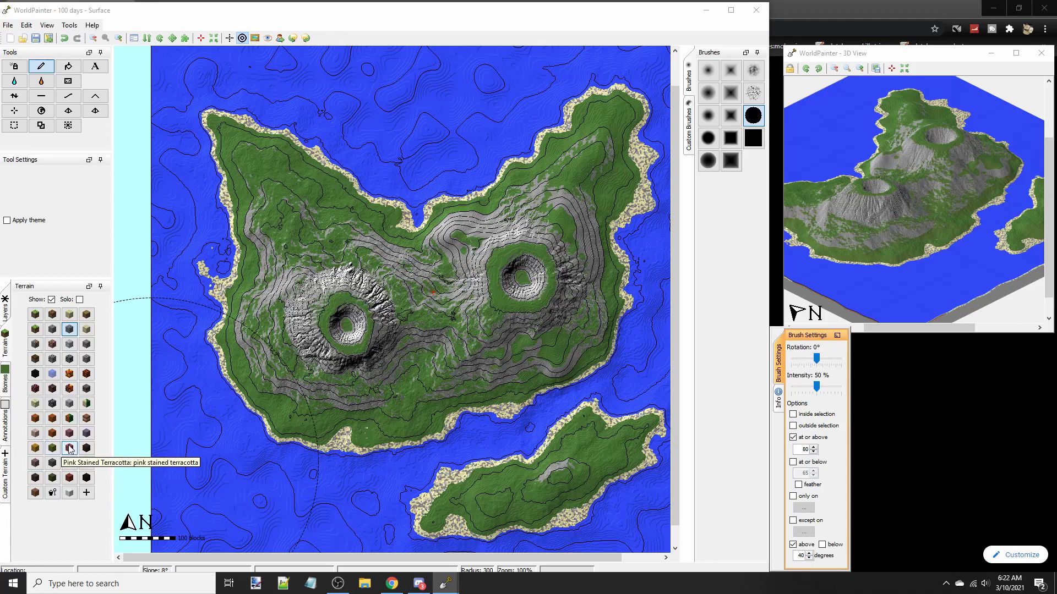
pyautogui.click(87, 444)
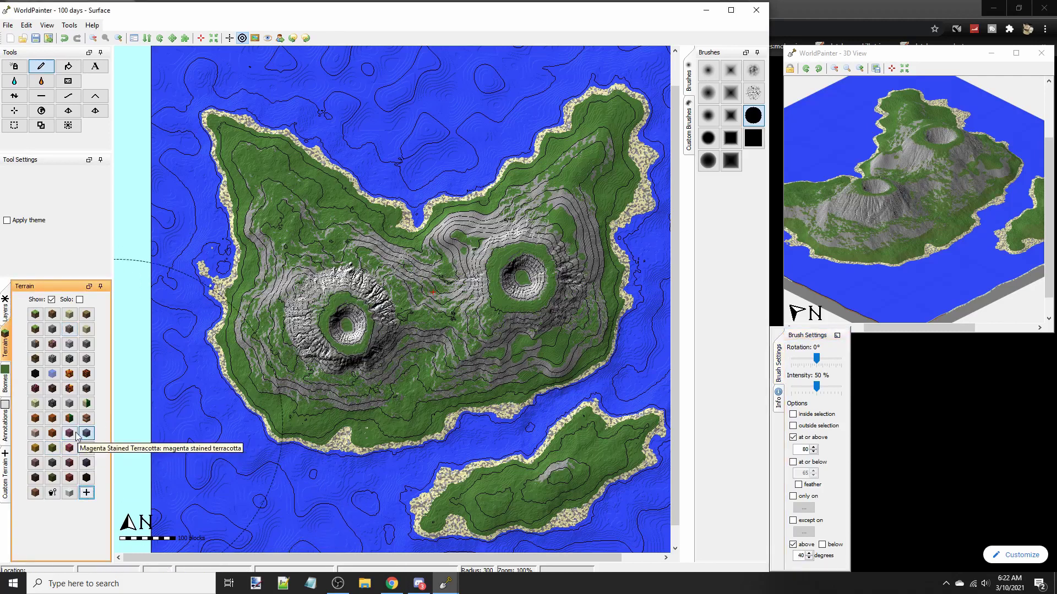
pyautogui.click(34, 463)
pyautogui.click(433, 292)
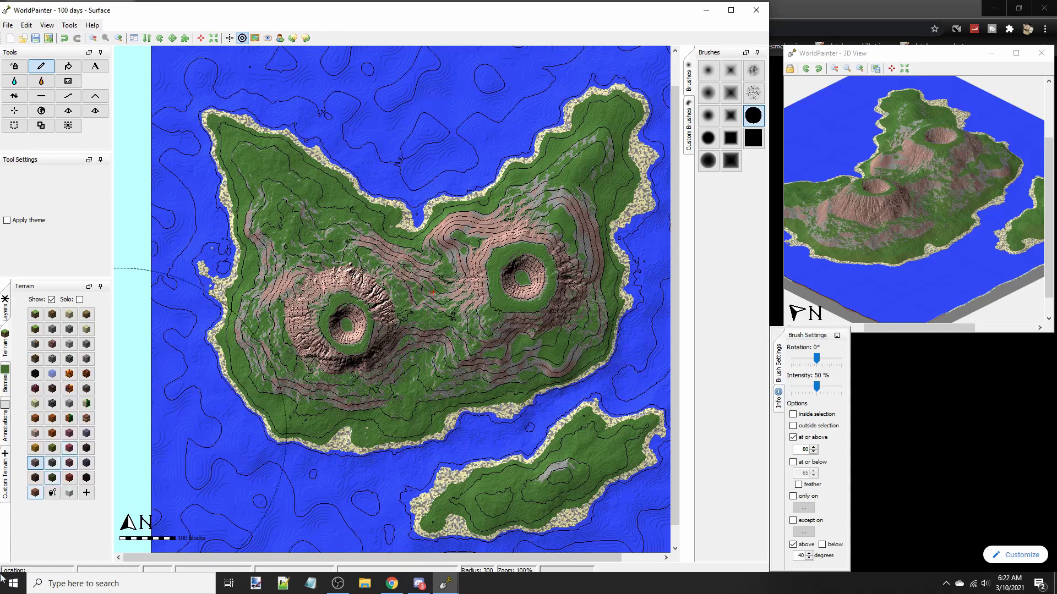
# Paint Grey Stained Terracotta over the main island's slopes steeper than 50 degrees, around both craters
pyautogui.click(813, 557)
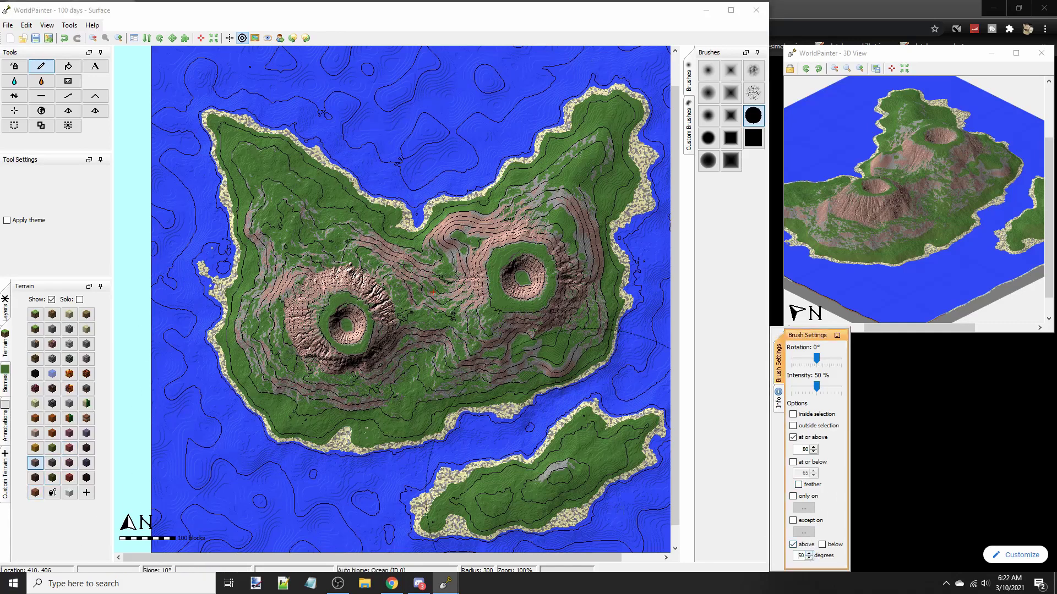
pyautogui.click(87, 448)
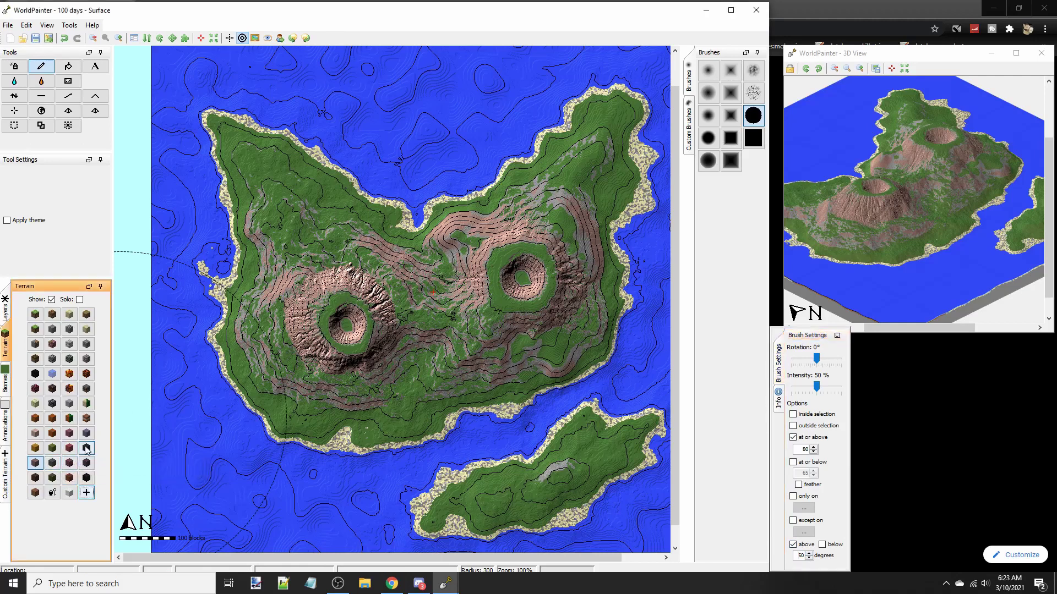
pyautogui.click(343, 318)
pyautogui.click(463, 284)
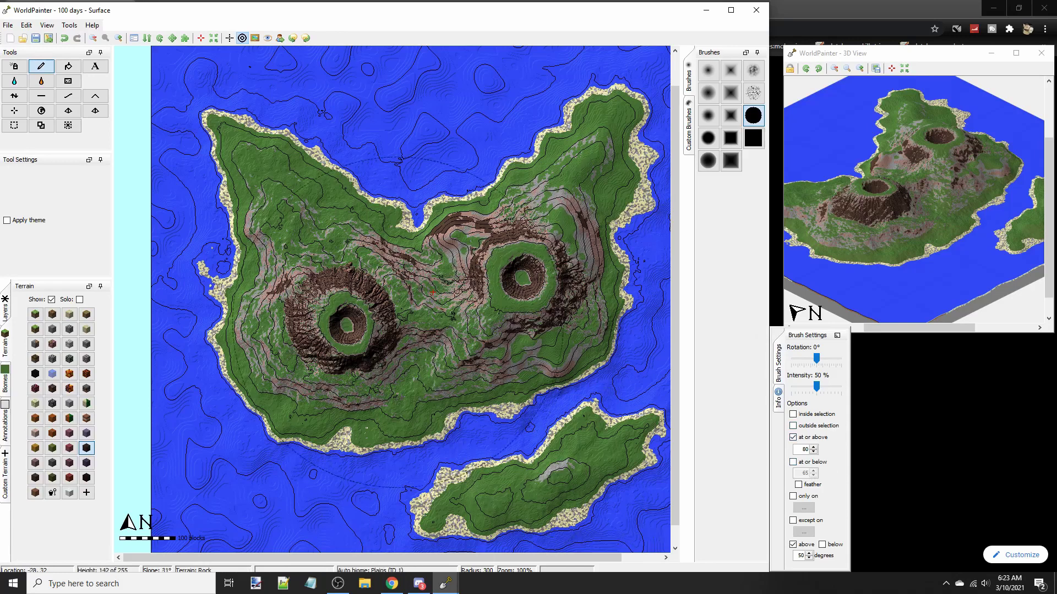
# Choose the near-black terrain block, turn off the brush's slope limit, and reduce the brush radius to 142
pyautogui.scroll(5, 518, 321)
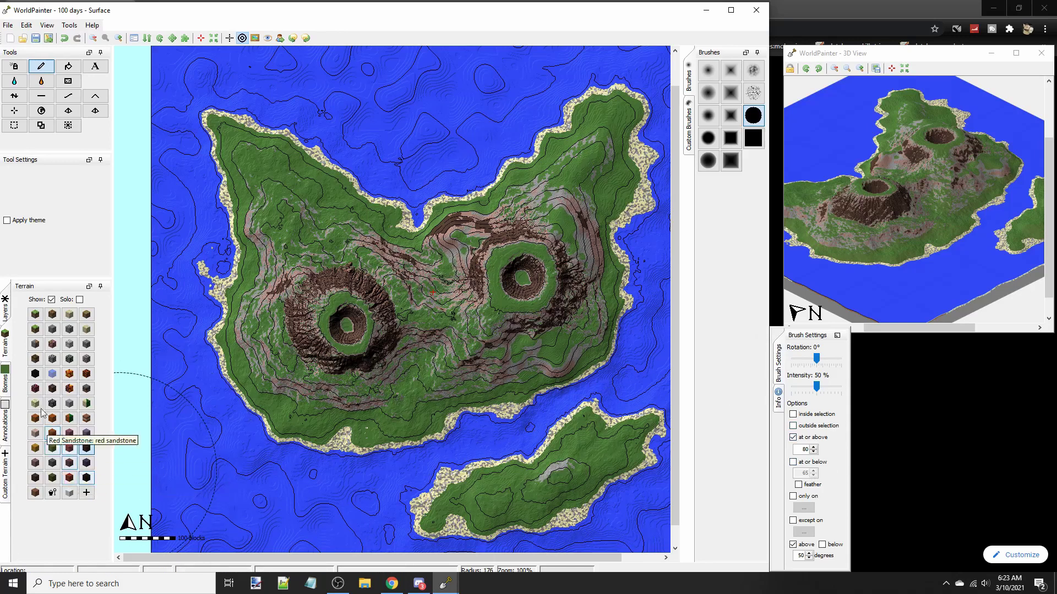
pyautogui.click(35, 374)
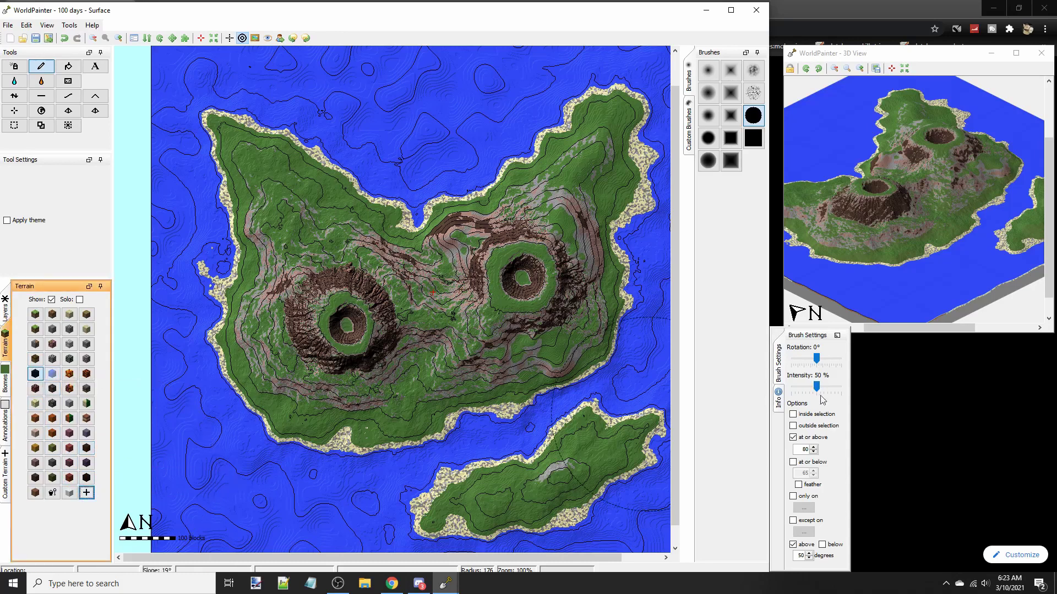
pyautogui.scroll(1, 512, 331)
pyautogui.keyDown('ctrl'); pyautogui.scroll(1, 512, 330); pyautogui.keyUp('ctrl')
pyautogui.keyDown('ctrl'); pyautogui.scroll(-1, 464, 325); pyautogui.keyUp('ctrl')
pyautogui.click(793, 545)
pyautogui.scroll(1, 363, 341)
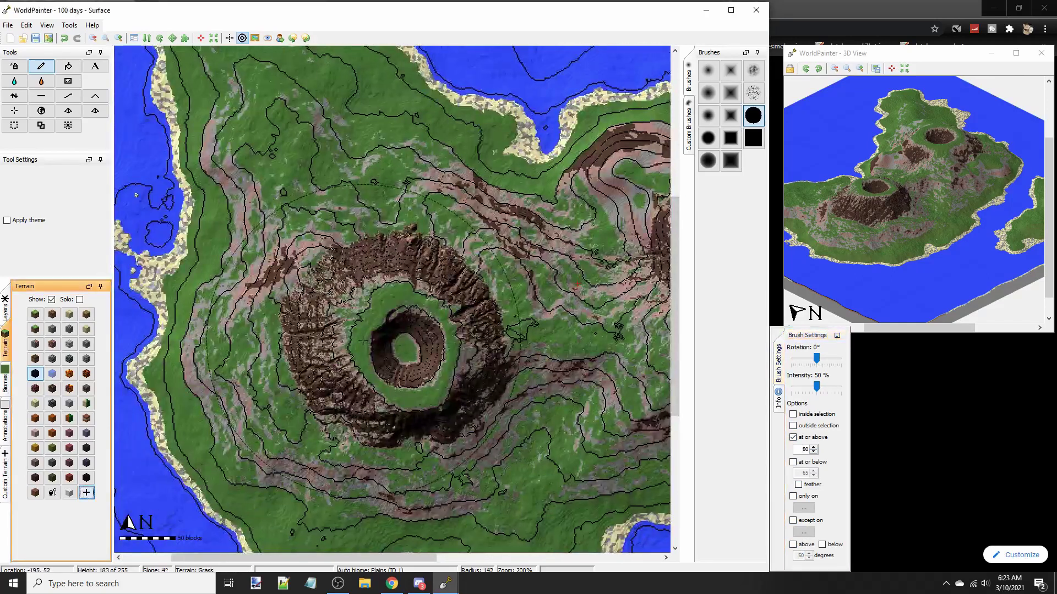
pyautogui.click(805, 438)
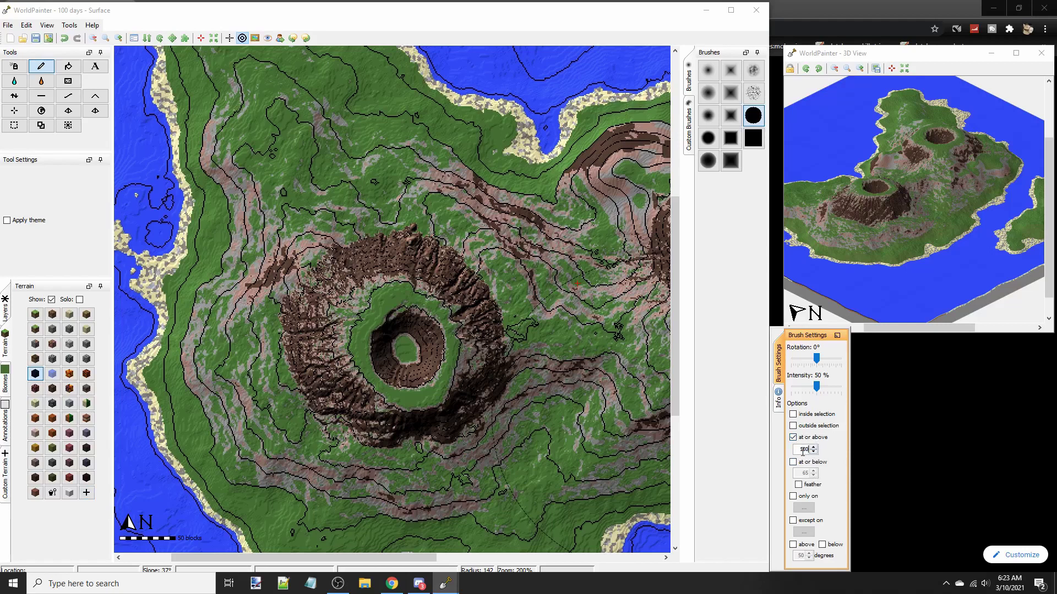
pyautogui.click(398, 334)
pyautogui.hotkey('ctrl', 'z')
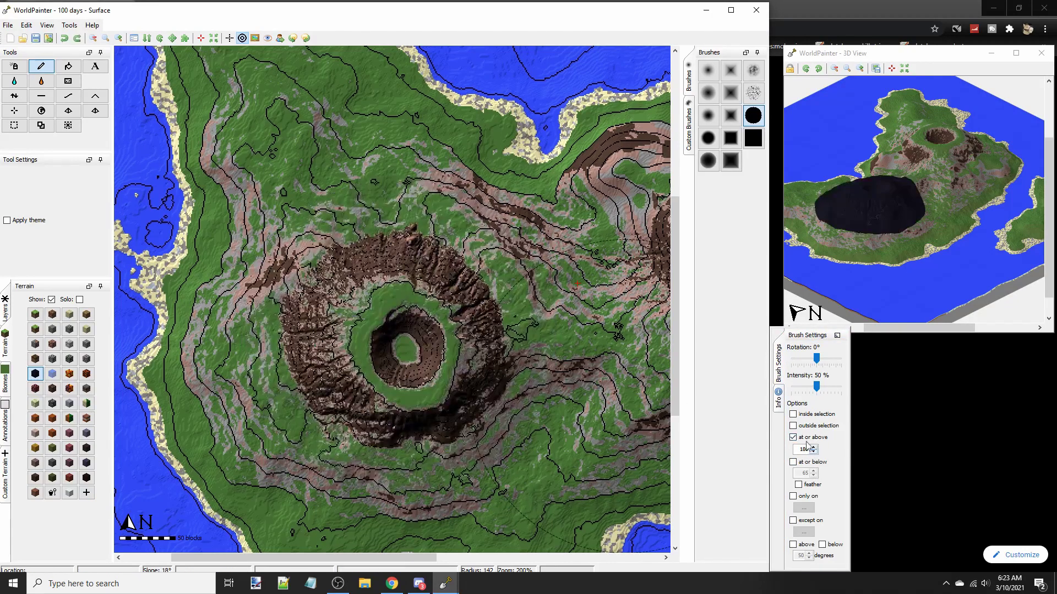
# Paint the near-black terrain around the western crater's rim at or above height 180, and again with the limit lowered to 177
pyautogui.click(798, 438)
pyautogui.click(401, 335)
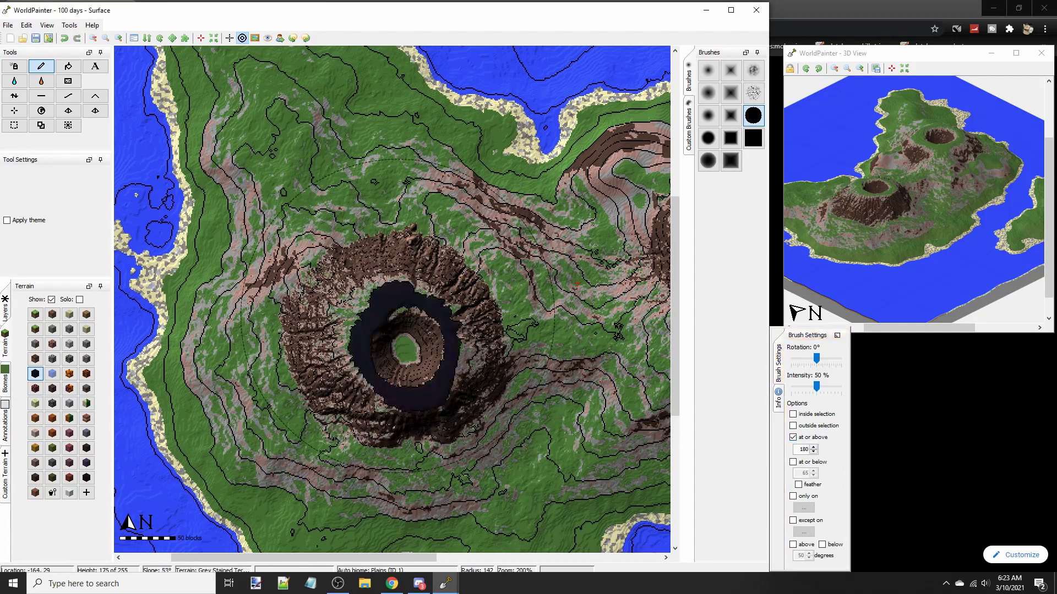
pyautogui.click(814, 452)
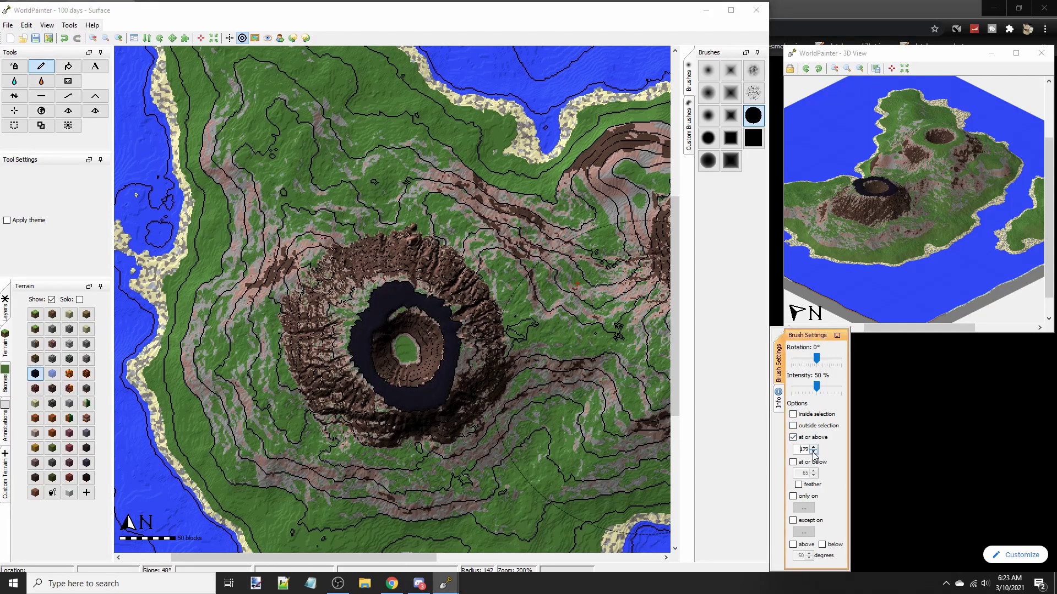
pyautogui.click(410, 336)
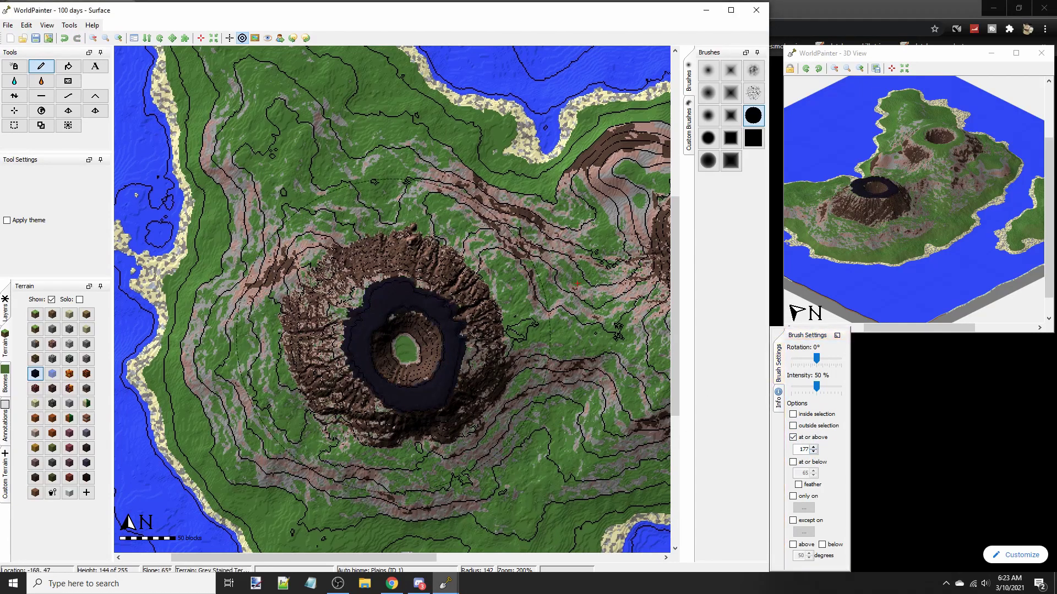
# Paint the near-black terrain around the eastern crater's rim with the brush's lower height limit reduced to 155
pyautogui.moveTo(510, 225); pyautogui.dragTo(232, 326, button='middle')
pyautogui.moveTo(352, 347); pyautogui.dragTo(258, 290, button='middle')
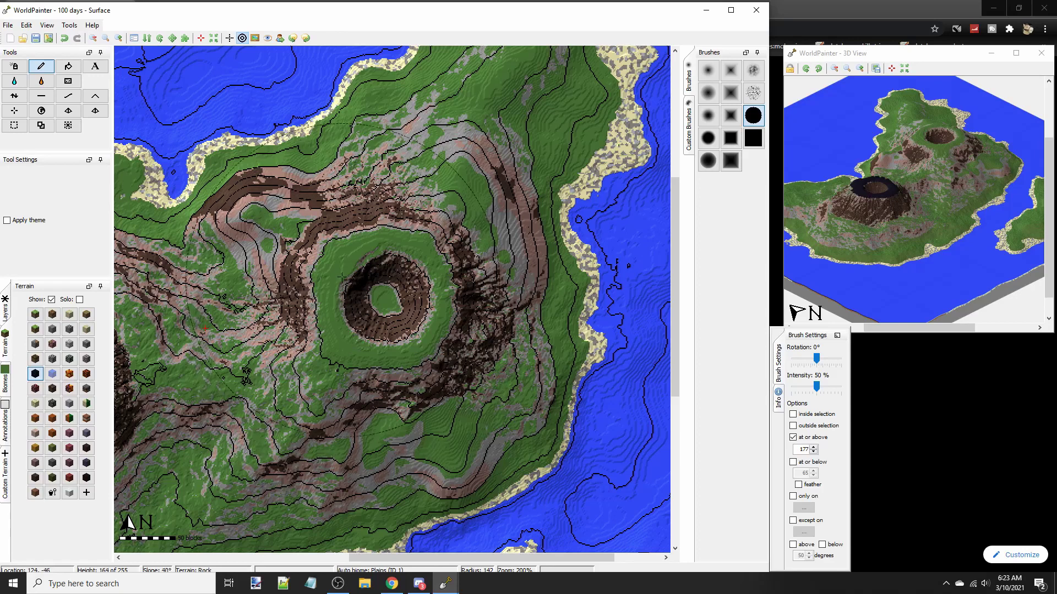
pyautogui.doubleClick(800, 450)
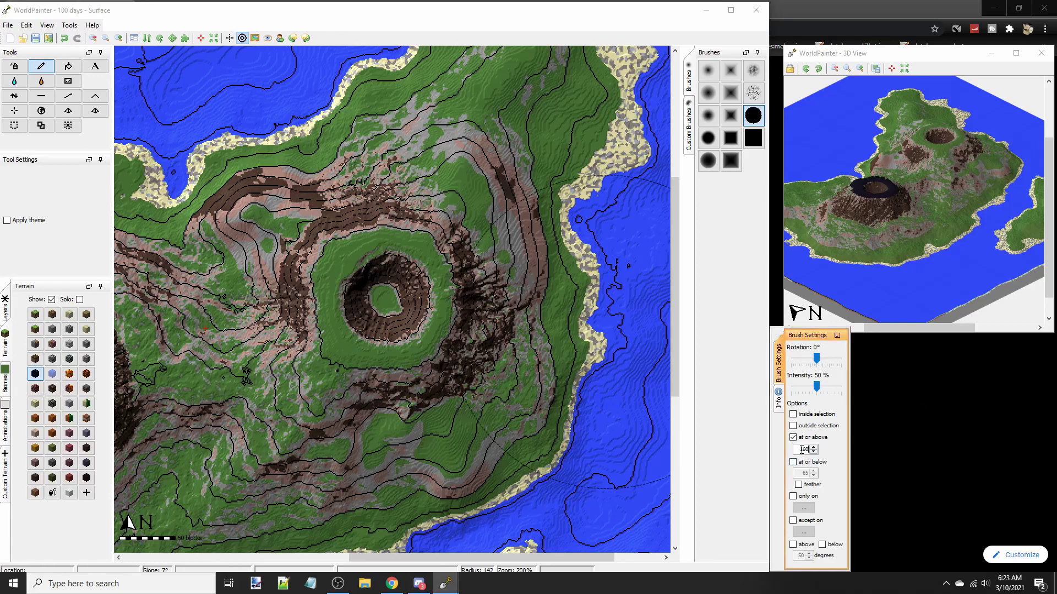
pyautogui.click(384, 311)
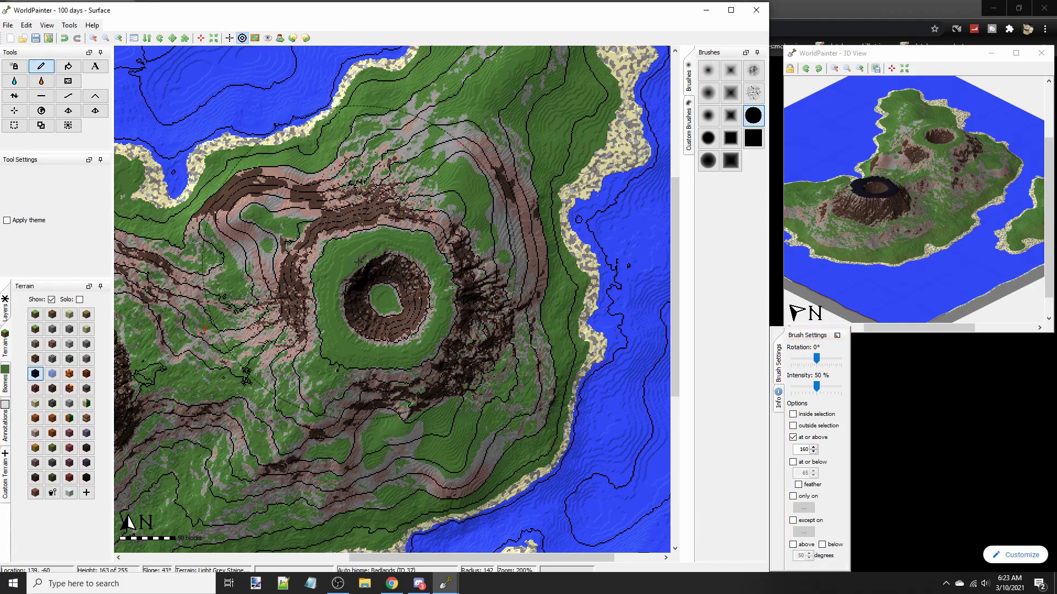
pyautogui.click(814, 448)
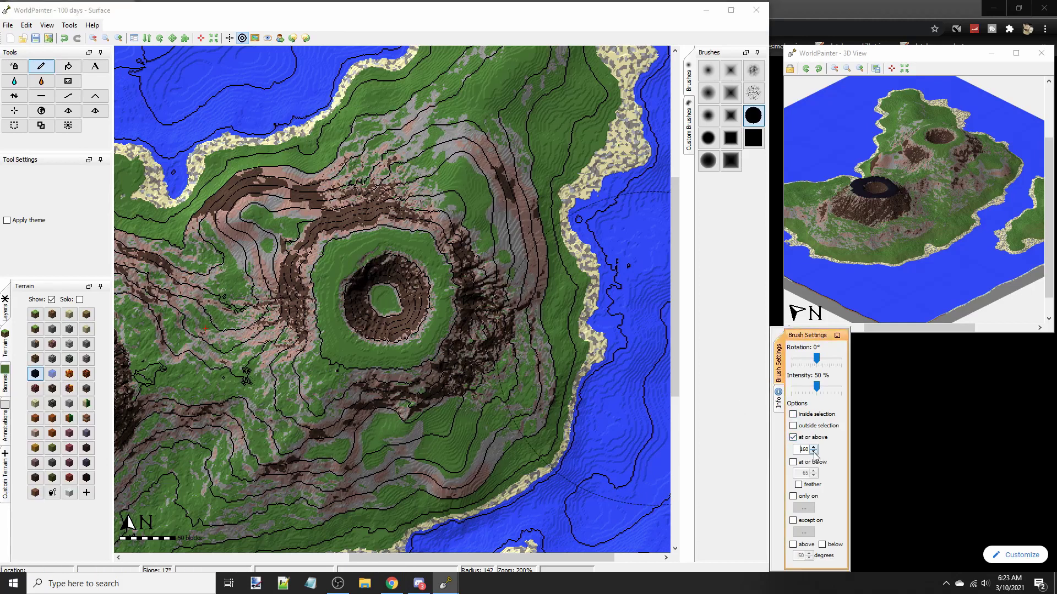
pyautogui.click(415, 319)
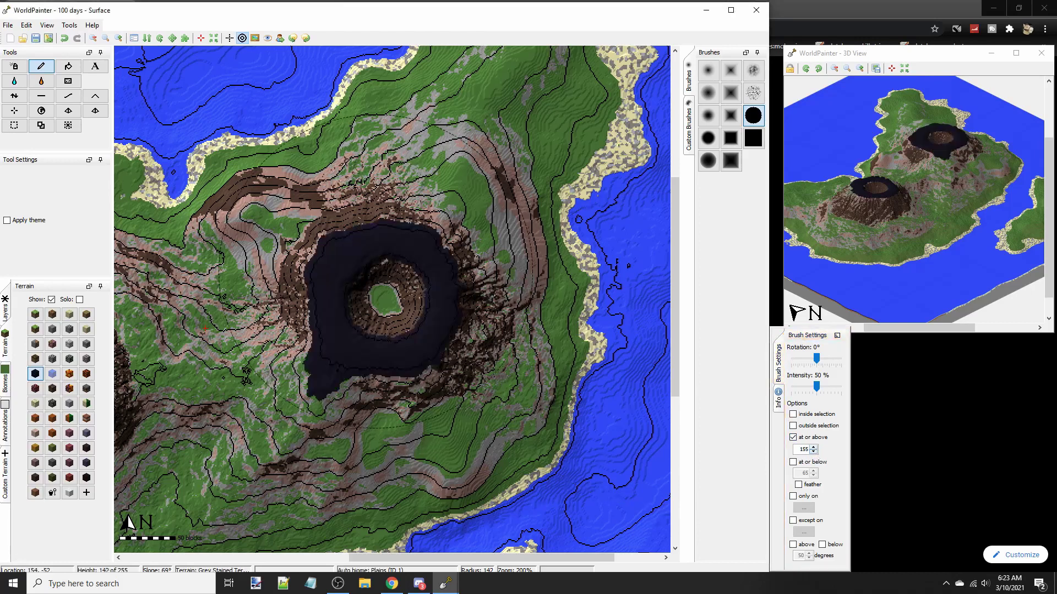
# Examine the painted terrain across the main island, both craters and the smaller southern island
pyautogui.keyDown('ctrl'); pyautogui.scroll(-1, 370, 391); pyautogui.keyUp('ctrl')
pyautogui.moveTo(370, 390); pyautogui.dragTo(494, 361, button='middle')
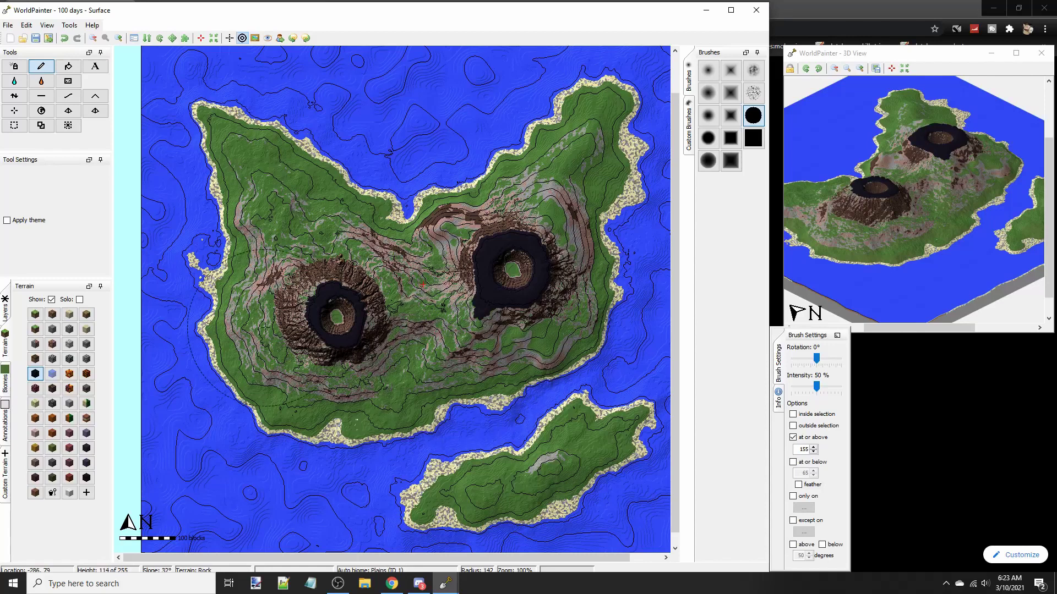
pyautogui.keyDown('ctrl'); pyautogui.scroll(-1, 496, 403); pyautogui.keyUp('ctrl')
pyautogui.keyDown('ctrl'); pyautogui.scroll(1, 472, 416); pyautogui.keyUp('ctrl')
pyautogui.moveTo(498, 414); pyautogui.dragTo(451, 320, button='middle')
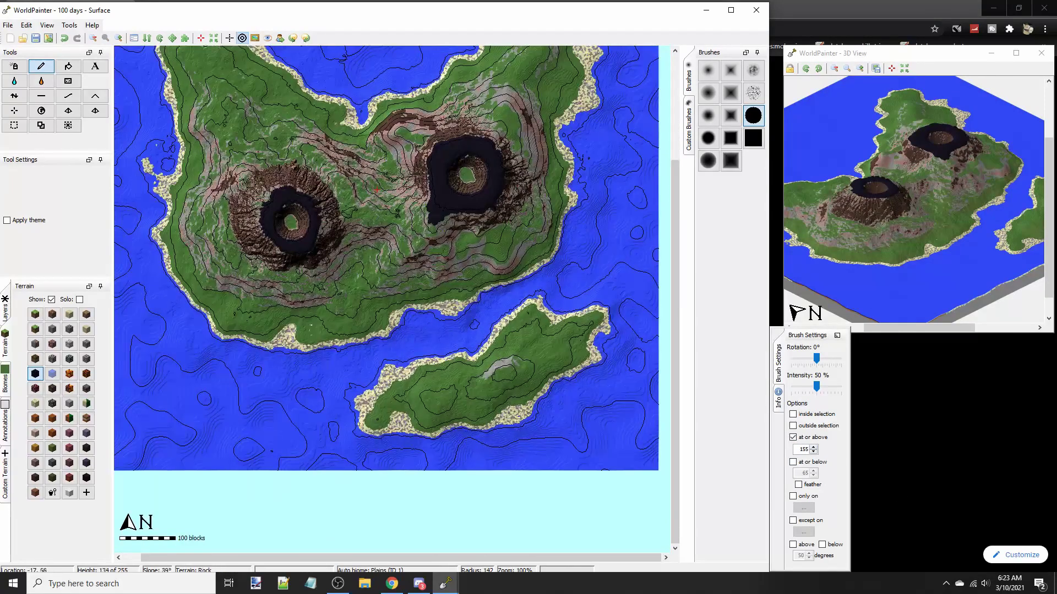
pyautogui.moveTo(380, 232); pyautogui.dragTo(423, 337, button='middle')
pyautogui.moveTo(388, 253); pyautogui.dragTo(474, 306, button='middle')
pyautogui.keyDown('ctrl'); pyautogui.scroll(1, 474, 306); pyautogui.keyUp('ctrl')
pyautogui.moveTo(578, 432); pyautogui.dragTo(422, 248, button='middle')
pyautogui.moveTo(533, 249)
pyautogui.mouseDown(button='middle')
pyautogui.moveTo(355, 281)
pyautogui.moveTo(393, 320)
pyautogui.mouseUp(button='middle')
pyautogui.scroll(-2, 394, 299)
pyautogui.keyDown('ctrl'); pyautogui.scroll(-2, 394, 299); pyautogui.keyUp('ctrl')
pyautogui.keyDown('ctrl'); pyautogui.scroll(1, 336, 311); pyautogui.keyUp('ctrl')
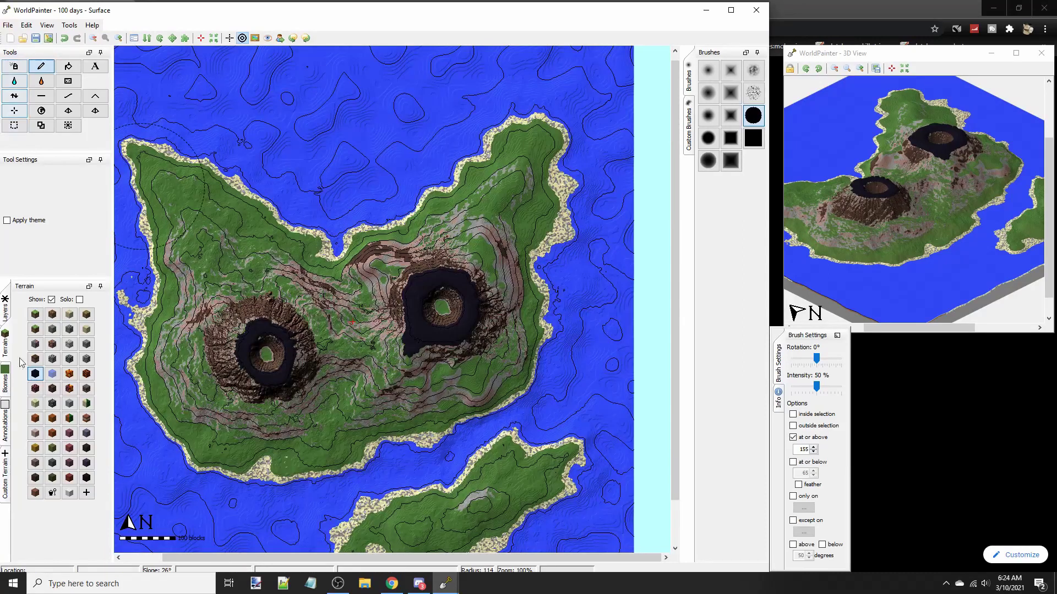
# Start a new custom object layer and browse for its objects in the WorldPainter folder
pyautogui.click(6, 421)
pyautogui.click(5, 310)
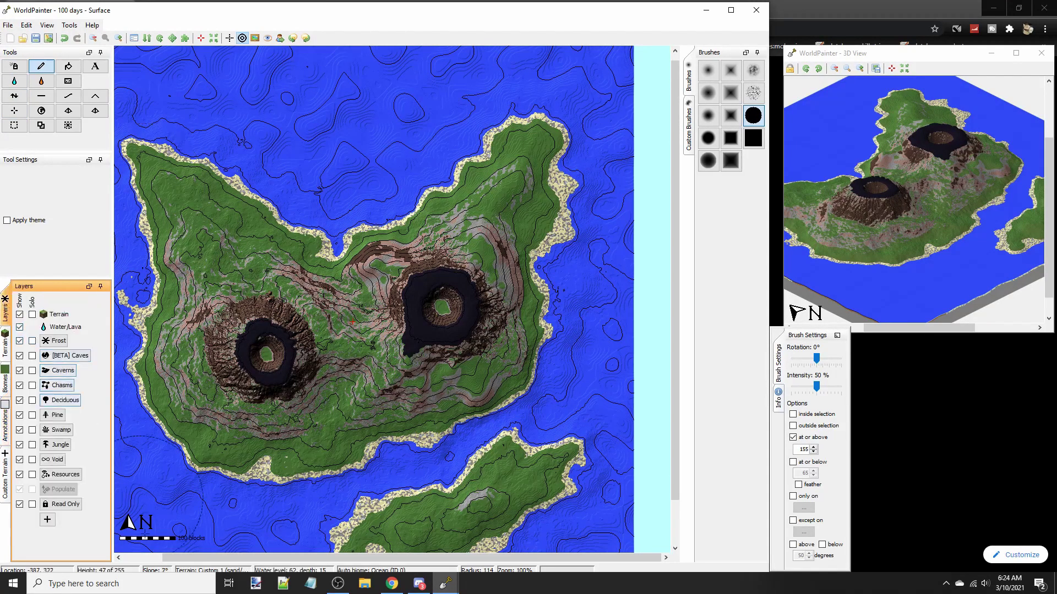
pyautogui.click(48, 520)
pyautogui.click(83, 502)
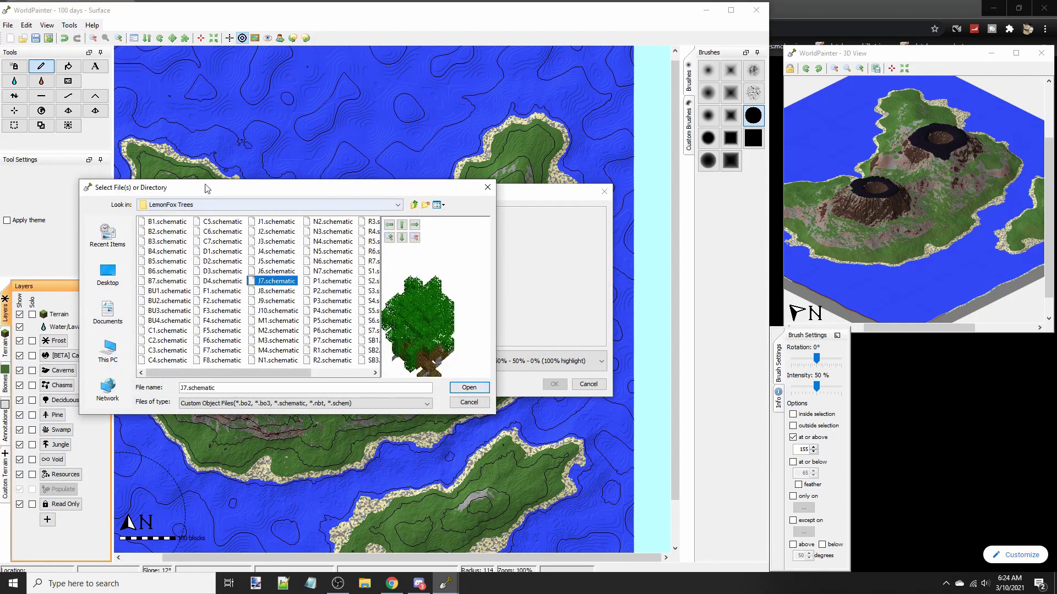
pyautogui.click(281, 205)
pyautogui.scroll(3, 247, 267)
pyautogui.click(235, 258)
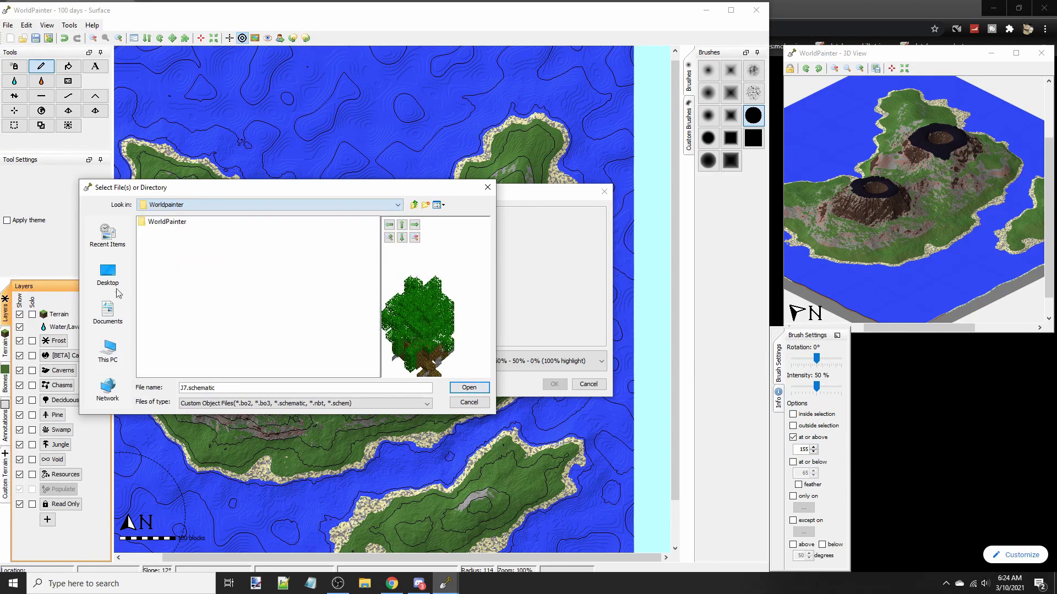
pyautogui.doubleClick(167, 222)
pyautogui.click(187, 271)
pyautogui.click(171, 262)
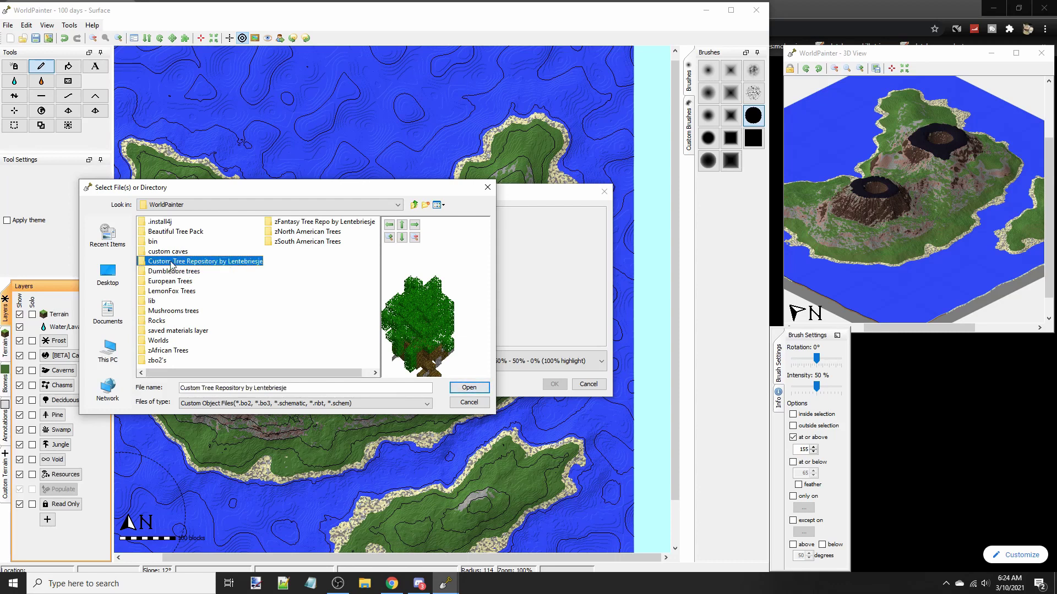
# Preview the tree objects in the zNorth American Trees folder
pyautogui.press('Down')
pyautogui.press('Down')
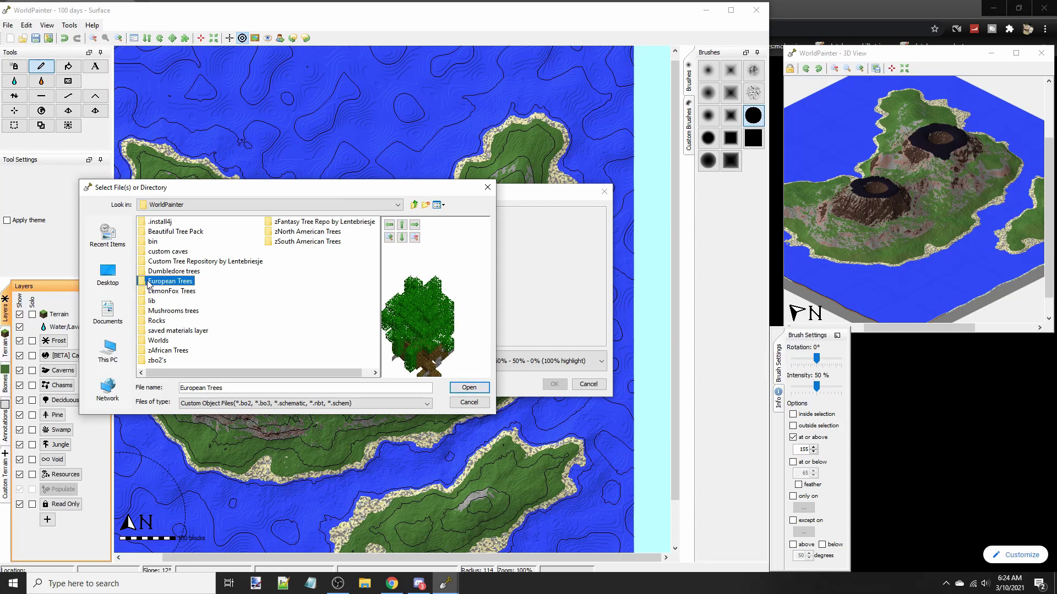
pyautogui.click(165, 272)
pyautogui.click(328, 306)
pyautogui.doubleClick(272, 232)
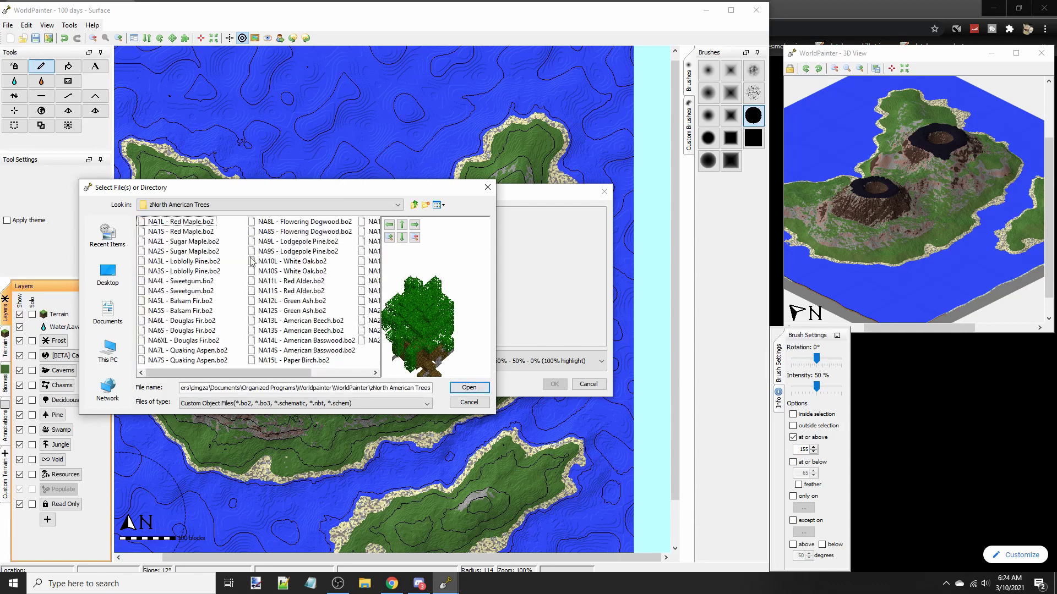
pyautogui.press('Down')
pyautogui.press('Down')
pyautogui.press('Down')
pyautogui.press('Right')
pyautogui.press('Right')
pyautogui.press('Down')
pyautogui.press('Down')
pyautogui.press('Down')
pyautogui.press('Down')
pyautogui.press('Left')
pyautogui.press('Left')
pyautogui.press('Down')
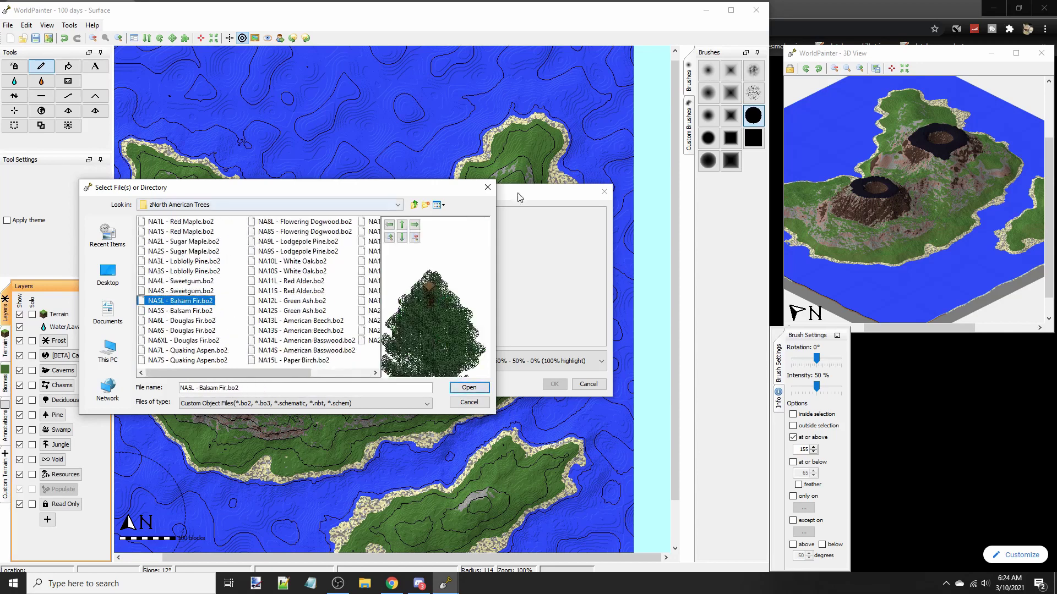
# Open the schematics folder of the CubeWorld Repository inside the fantasy tree collection
pyautogui.click(414, 206)
pyautogui.doubleClick(291, 233)
pyautogui.click(414, 207)
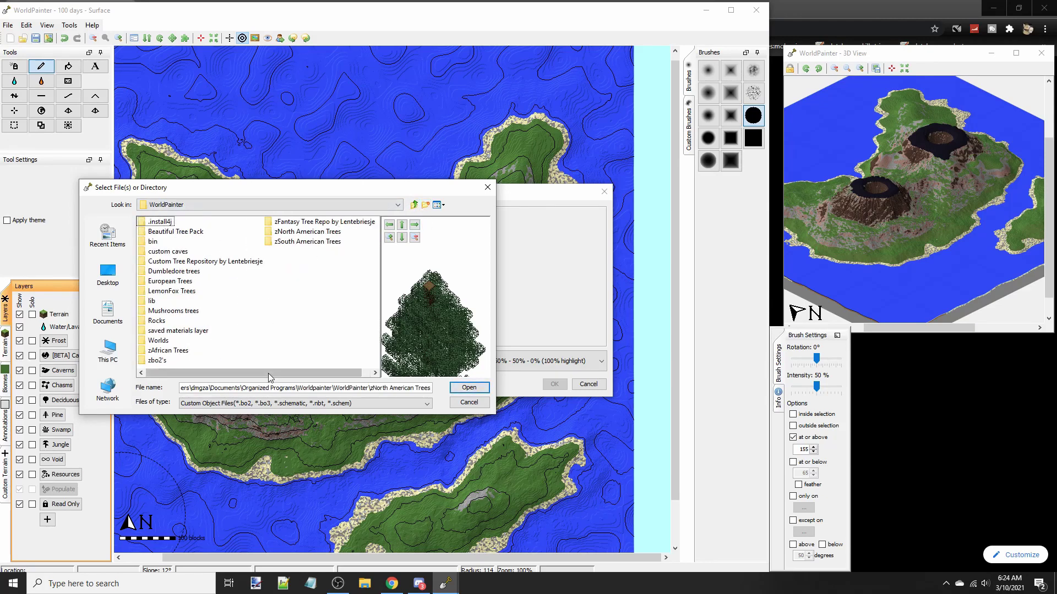
pyautogui.doubleClick(295, 223)
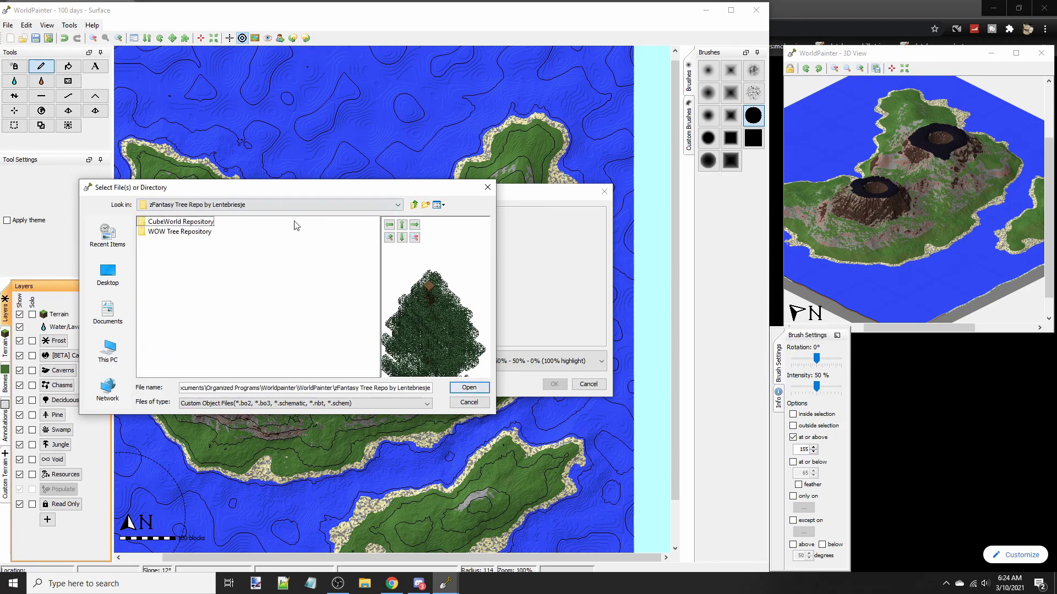
pyautogui.doubleClick(159, 222)
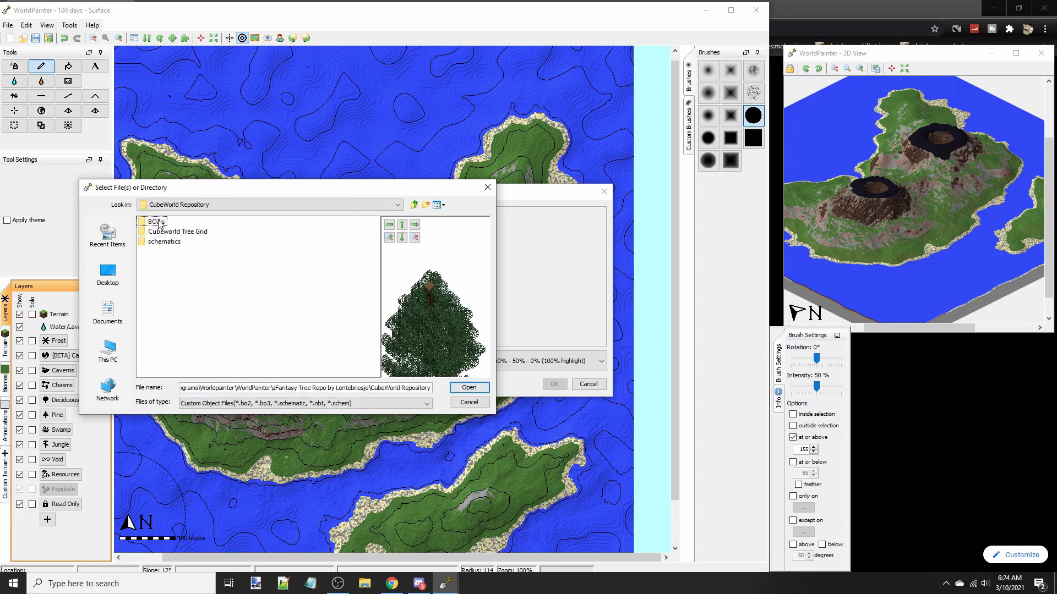
pyautogui.click(159, 242)
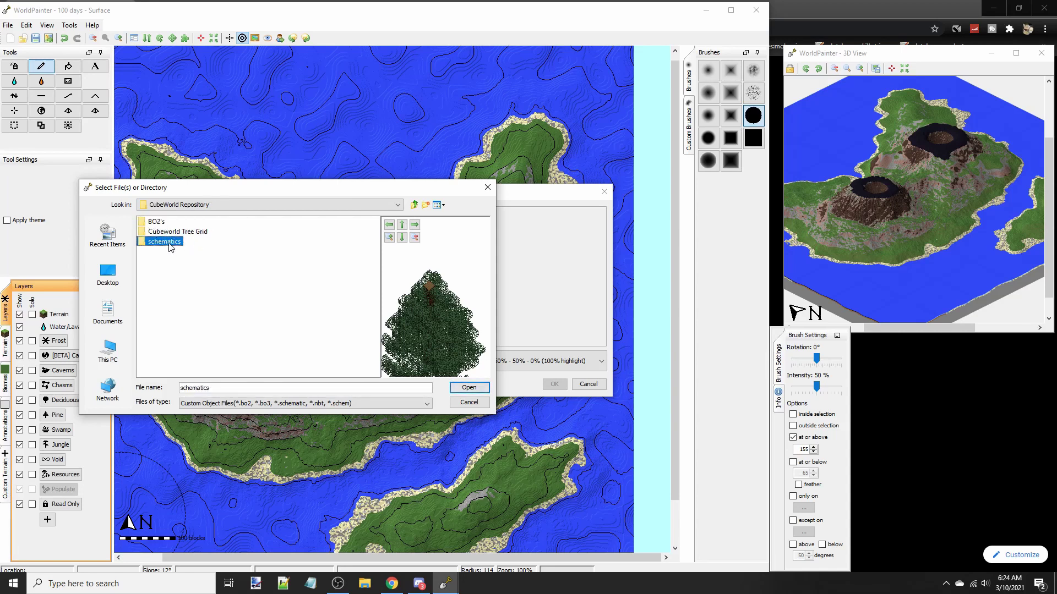
pyautogui.doubleClick(147, 244)
pyautogui.click(178, 252)
# Preview the CubeWorld schematics, try G1 as a layer object and remove it from the object list
pyautogui.press('Down')
pyautogui.press('Down')
pyautogui.press('Down')
pyautogui.press('Down')
pyautogui.press('Down')
pyautogui.press('Down')
pyautogui.press('Down')
pyautogui.press('Down')
pyautogui.press('Down')
pyautogui.press('Down')
pyautogui.press('Down')
pyautogui.press('Down')
pyautogui.press('Down')
pyautogui.press('Up')
pyautogui.press('Up')
pyautogui.press('Up')
pyautogui.press('Up')
pyautogui.press('Up')
pyautogui.press('Up')
pyautogui.press('Up')
pyautogui.press('Up')
pyautogui.press('Up')
pyautogui.press('Up')
pyautogui.press('Up')
pyautogui.press('Up')
pyautogui.press('Up')
pyautogui.press('Up')
pyautogui.press('Up')
pyautogui.press('Up')
pyautogui.press('Right')
pyautogui.press('Down')
pyautogui.press('Down')
pyautogui.press('Return')
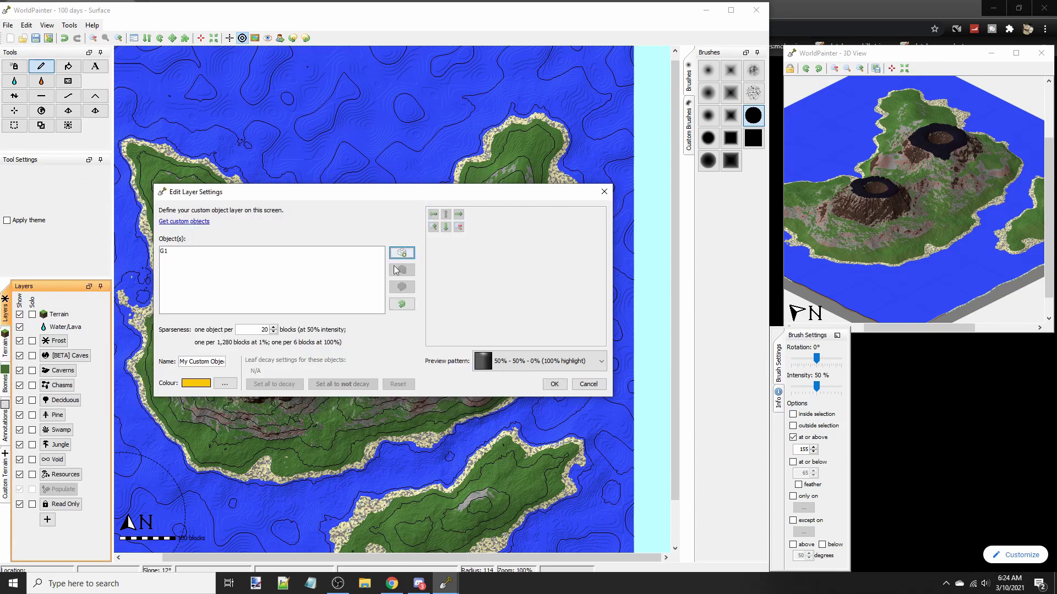
pyautogui.click(176, 252)
pyautogui.click(402, 270)
# Browse for layer objects again and open the zSouth American Trees folder
pyautogui.click(402, 253)
pyautogui.click(414, 204)
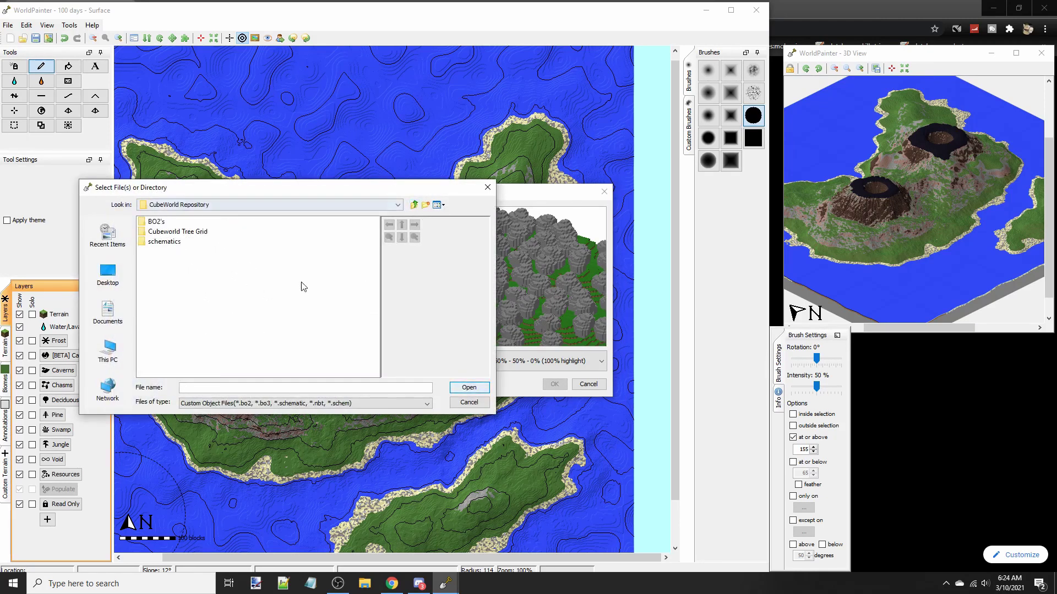
pyautogui.click(414, 206)
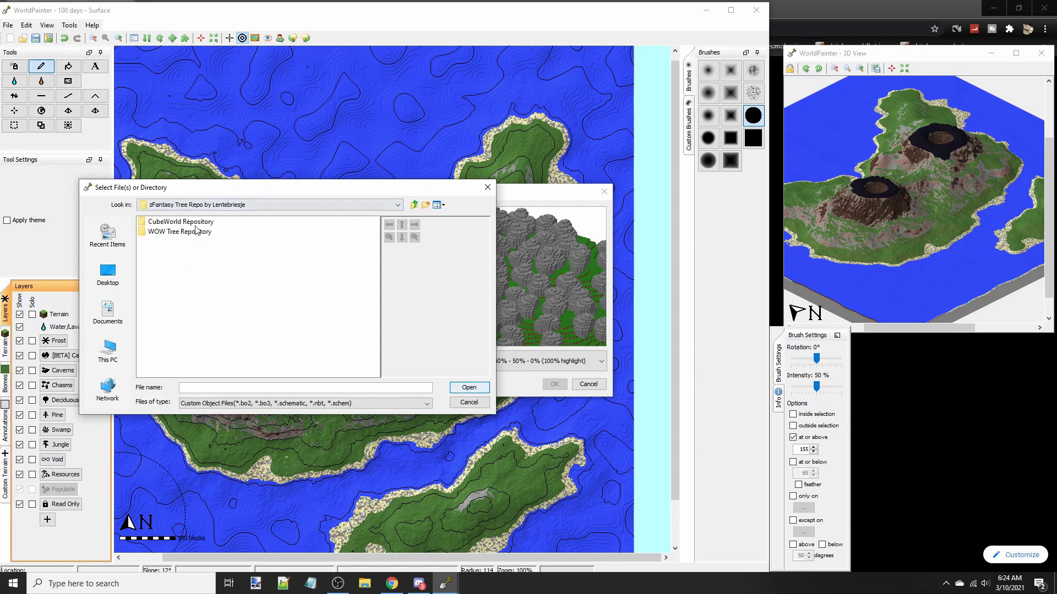
pyautogui.click(414, 204)
pyautogui.click(185, 262)
pyautogui.click(165, 282)
pyautogui.press('Down')
pyautogui.press('Down')
pyautogui.press('Down')
pyautogui.press('Down')
pyautogui.press('Down')
pyautogui.press('Down')
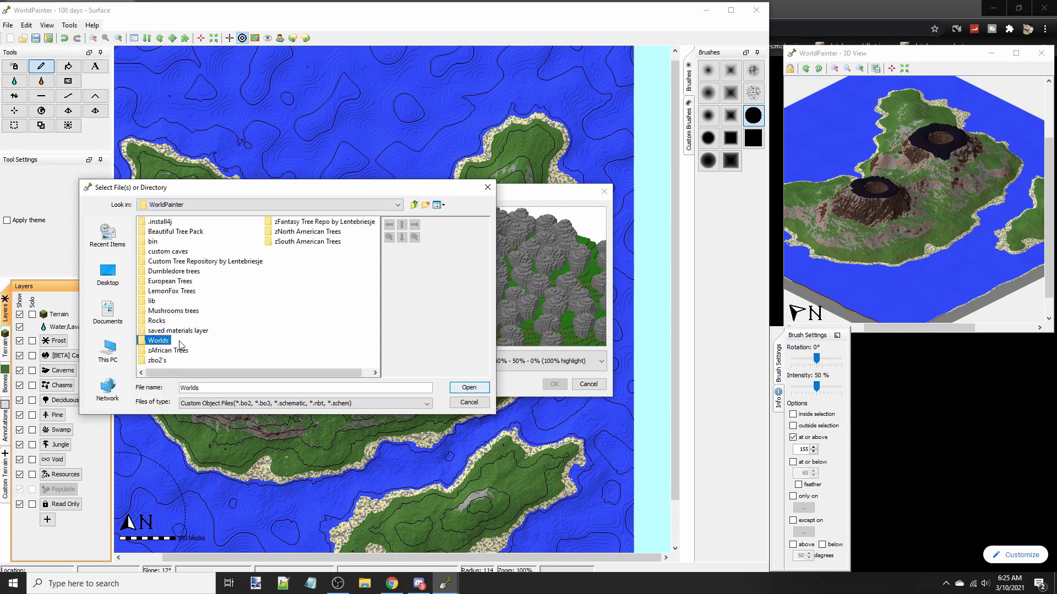
pyautogui.doubleClick(300, 242)
# Preview the South American trees from Parica to Astronium Lecointei, comparing the palm shapes
pyautogui.click(190, 242)
pyautogui.press('Down')
pyautogui.press('Down')
pyautogui.press('Down')
pyautogui.press('Down')
pyautogui.press('Down')
pyautogui.press('Down')
pyautogui.press('Down')
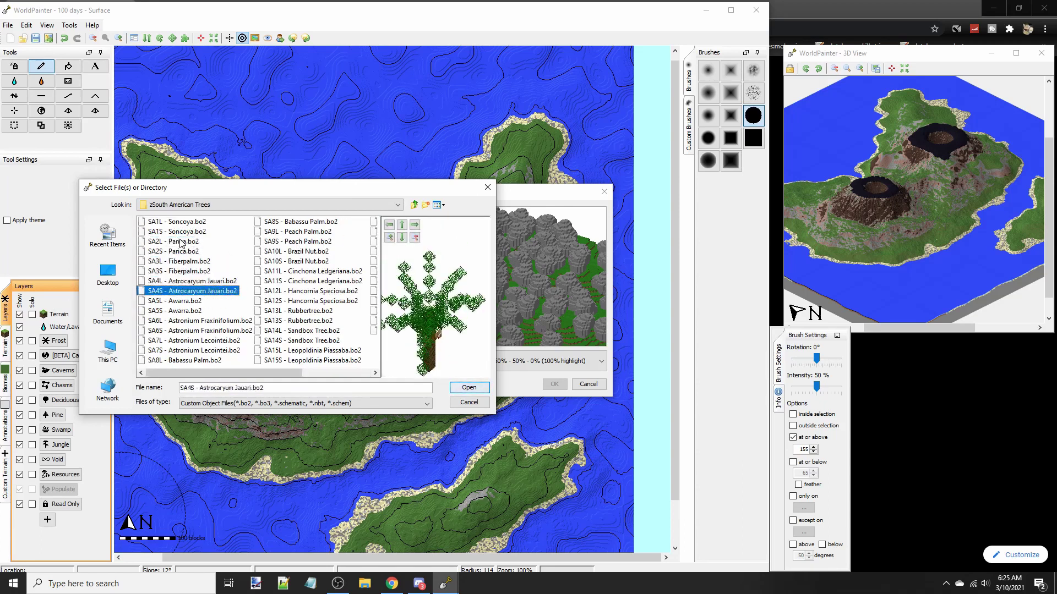
pyautogui.press('Up')
pyautogui.press('Down')
pyautogui.press('Down')
pyautogui.press('Down')
pyautogui.press('Up')
pyautogui.press('Up')
pyautogui.press('Up')
pyautogui.press('Up')
pyautogui.press('Down')
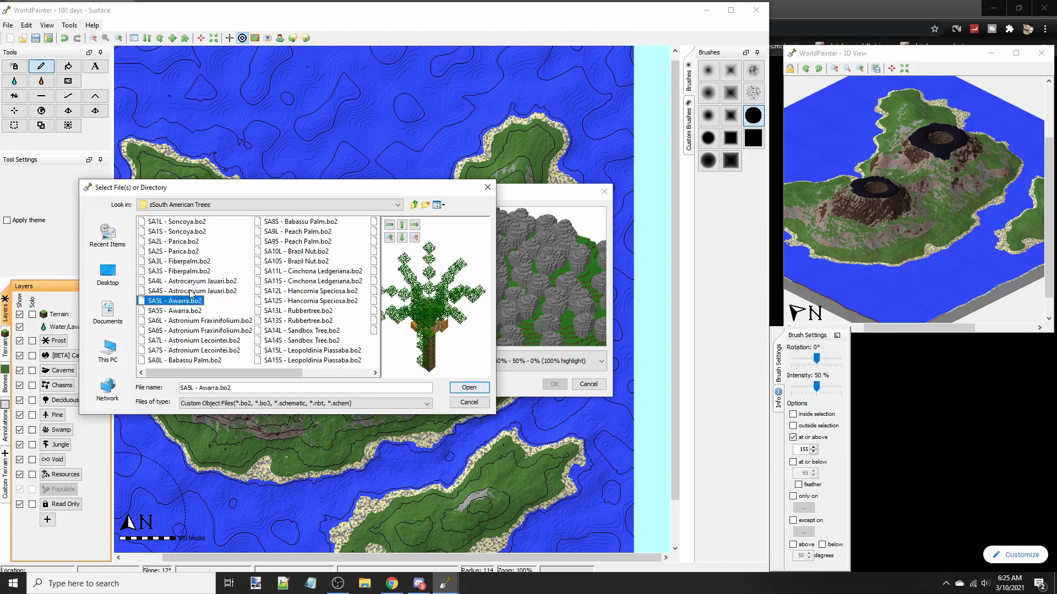
pyautogui.press('Up')
pyautogui.press('Up')
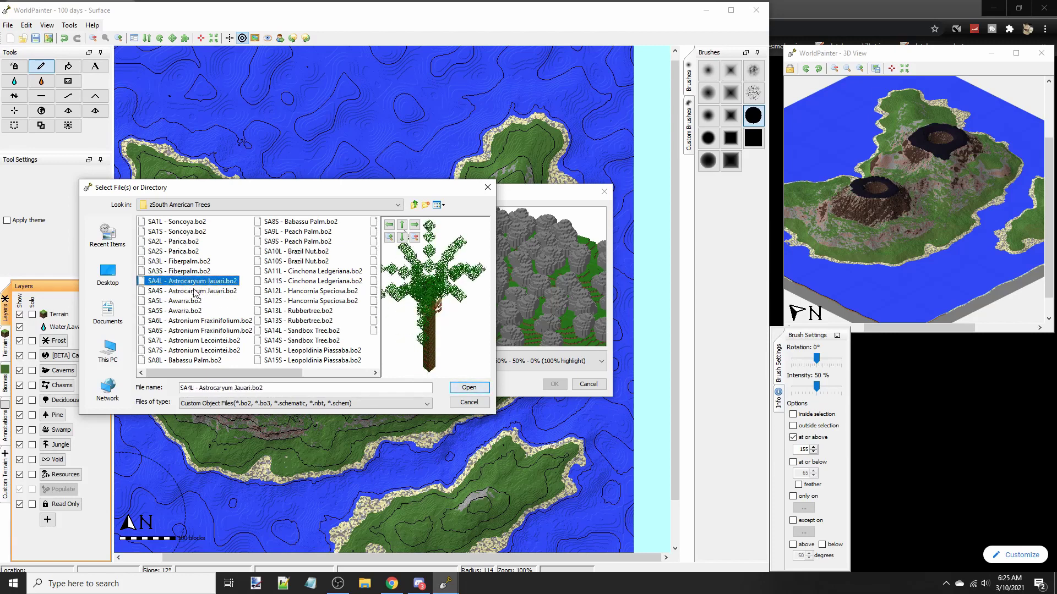
pyautogui.press('Down')
pyautogui.press('Down')
pyautogui.press('Down')
pyautogui.press('Down')
pyautogui.press('Down')
pyautogui.press('Down')
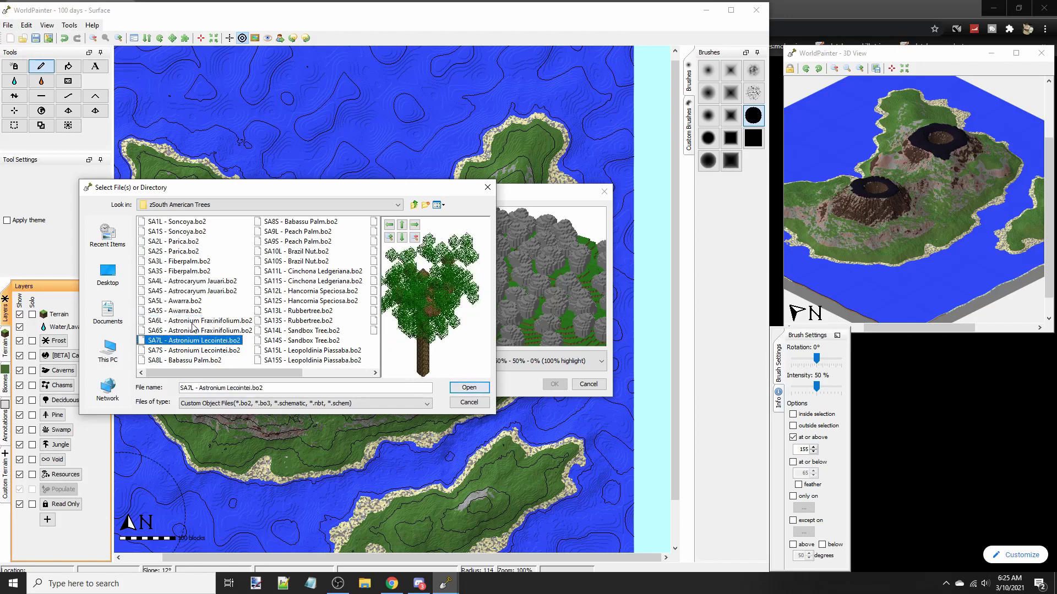
# Add the large and small Fiberpalm, Astrocaryum Jauari and Awarra palms to the custom object layer and create it
pyautogui.press('Up')
pyautogui.press('Up')
pyautogui.press('Up')
pyautogui.hotkey('shift', 'Up')
pyautogui.hotkey('shift', 'Up')
pyautogui.hotkey('shift', 'Up')
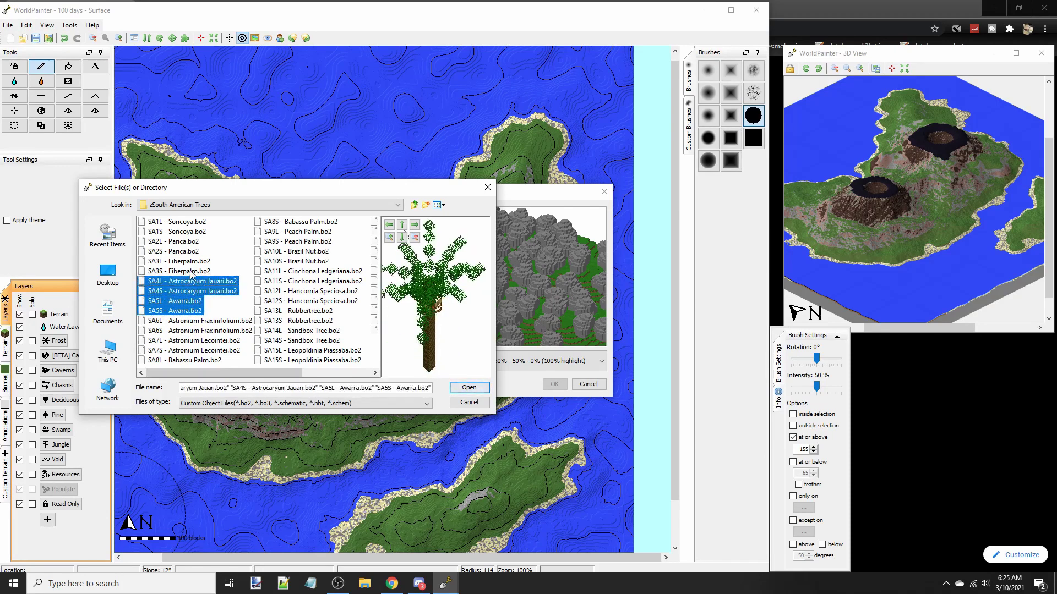
pyautogui.hotkey('shift', 'Up')
pyautogui.hotkey('shift', 'Up')
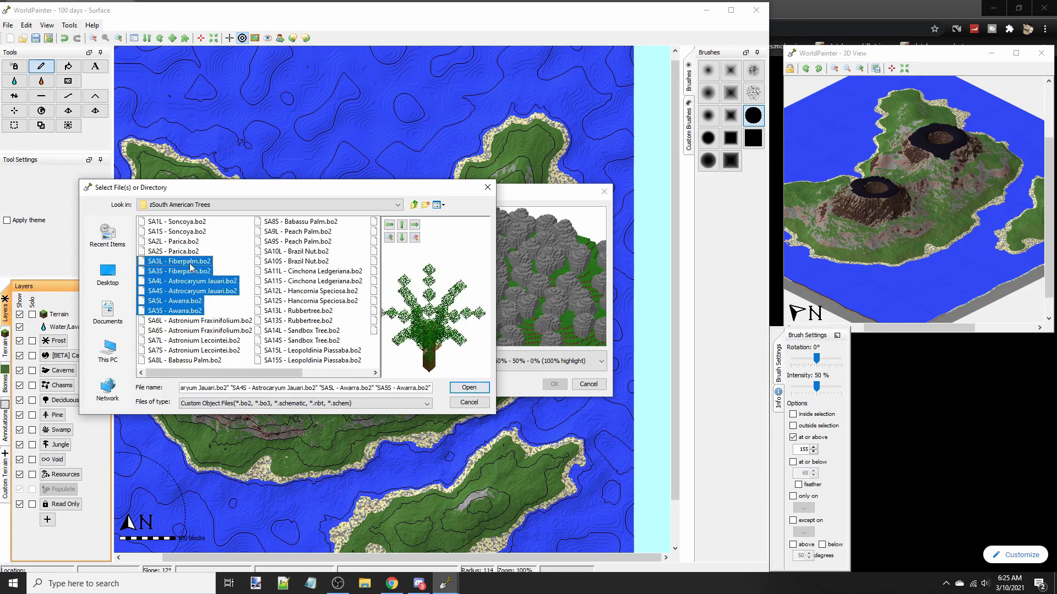
pyautogui.keyDown('shift'); pyautogui.click(186, 252); pyautogui.keyUp('shift')
pyautogui.keyDown('ctrl'); pyautogui.click(186, 254); pyautogui.keyUp('ctrl')
pyautogui.click(477, 390)
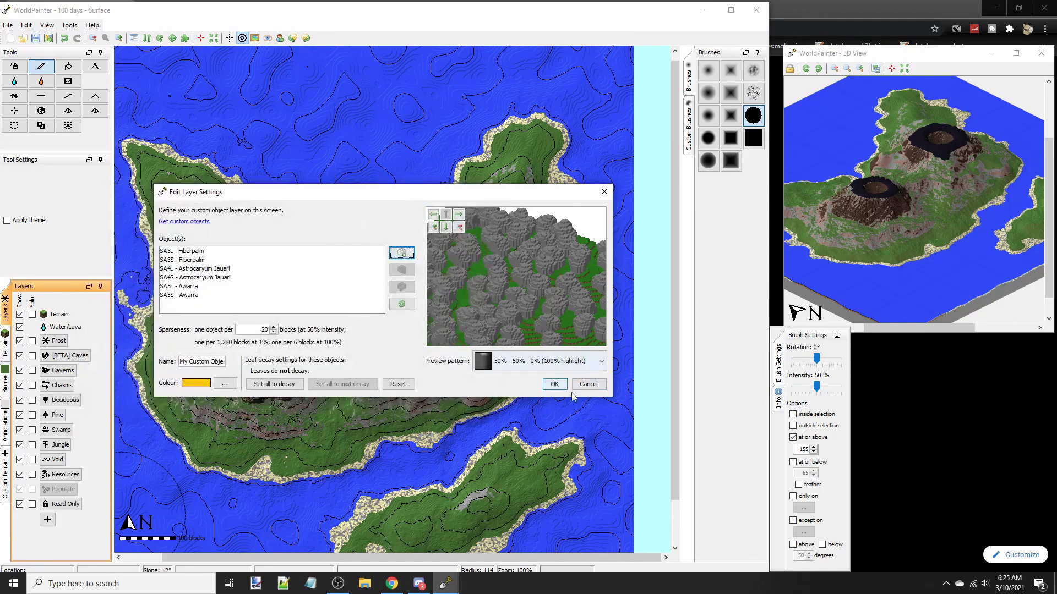
pyautogui.click(555, 383)
# Check the new palm layer's settings and preview without changing them
pyautogui.rightClick(61, 323)
pyautogui.click(77, 323)
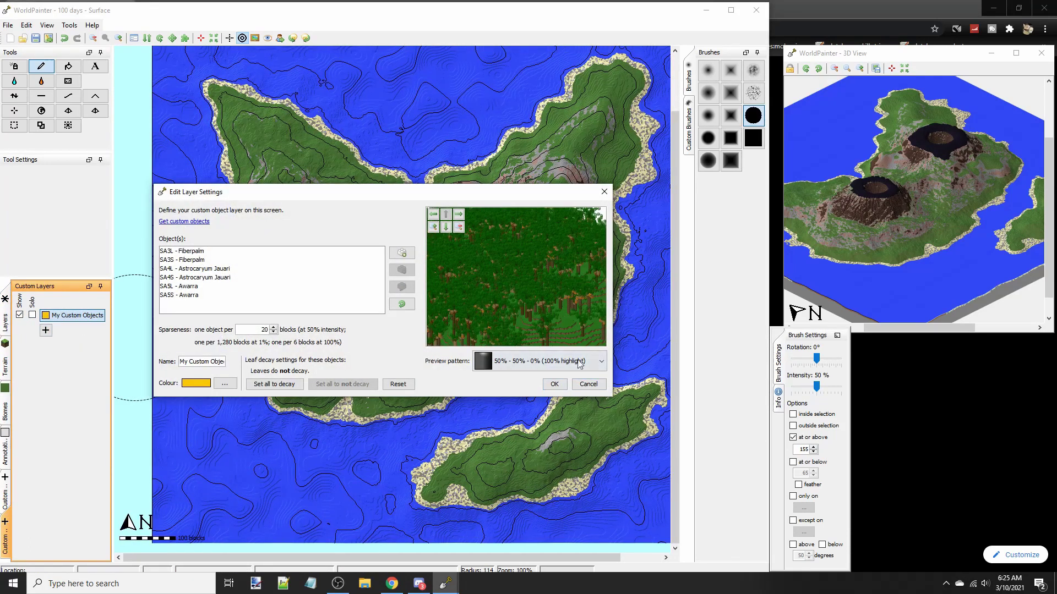
pyautogui.click(600, 384)
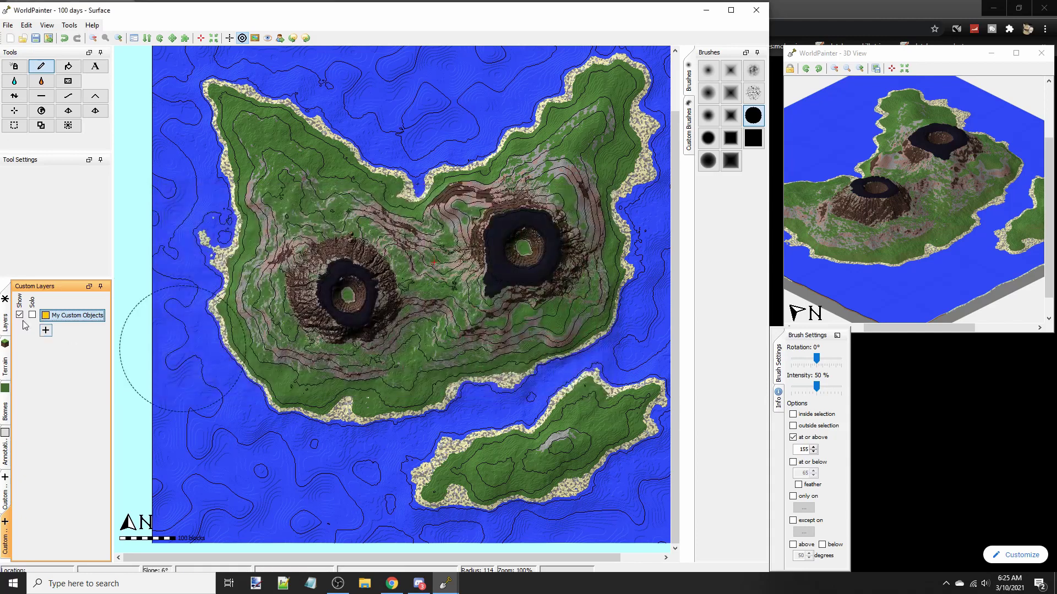
# Start a second custom object layer and open the file browser for its objects
pyautogui.rightClick(61, 323)
pyautogui.click(77, 330)
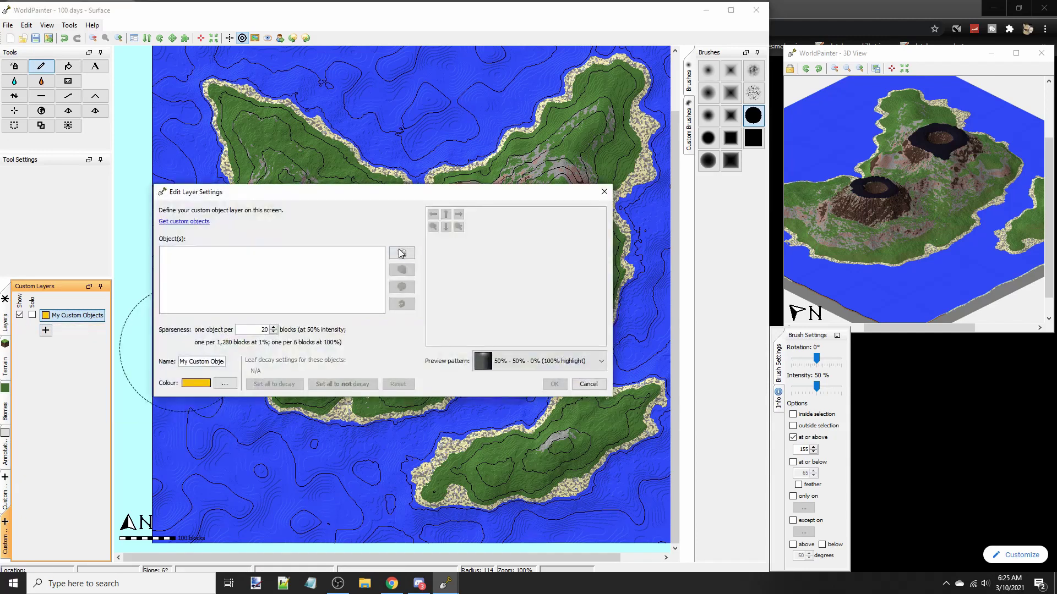
pyautogui.click(403, 254)
# Preview the South American trees around Maripa Palm, Platypodium Elegans and Yagrumo Macho
pyautogui.click(188, 242)
pyautogui.press('Right')
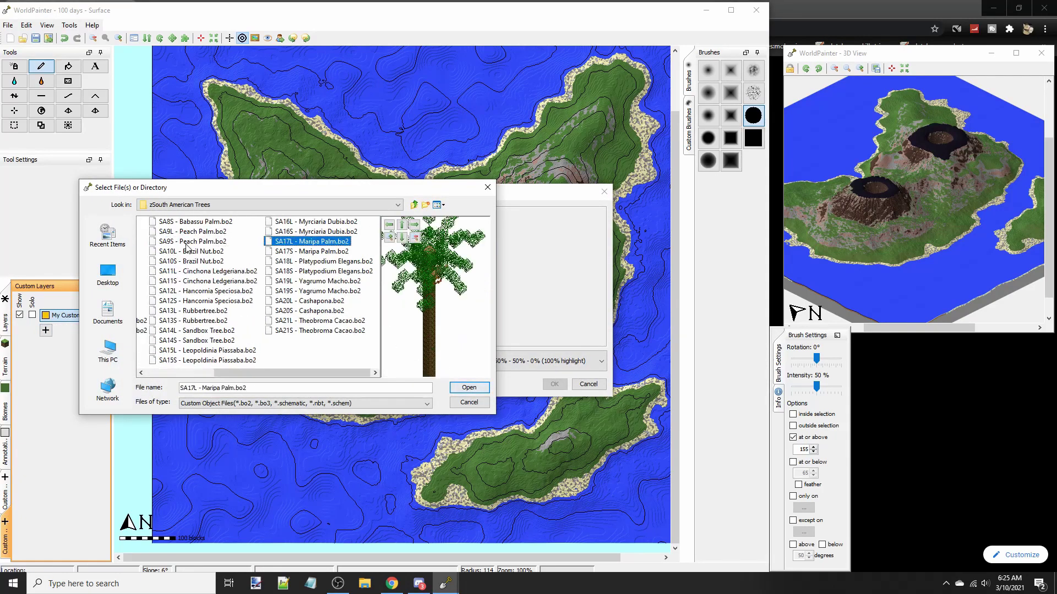
pyautogui.press('Down')
pyautogui.press('Down')
pyautogui.press('Left')
pyautogui.press('Right')
pyautogui.press('Up')
pyautogui.press('Up')
pyautogui.click(315, 270)
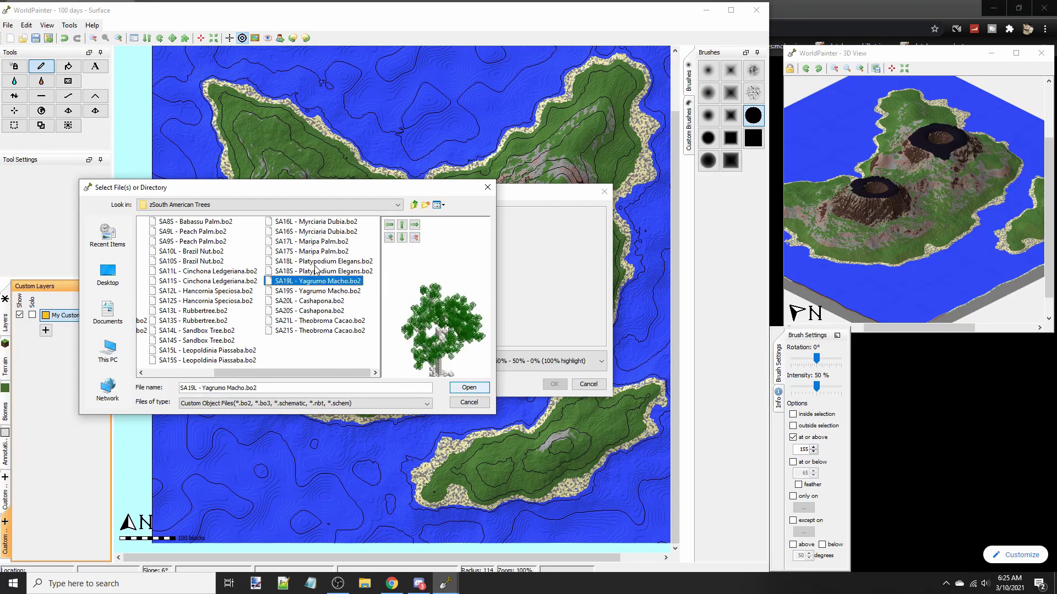
pyautogui.click(403, 224)
pyautogui.click(353, 283)
# Preview the trees beyond Yagrumo Macho, then go back through the earlier species to the small Peach Palm
pyautogui.press('Down')
pyautogui.press('Down')
pyautogui.press('Down')
pyautogui.press('Down')
pyautogui.press('Left')
pyautogui.press('Down')
pyautogui.press('Down')
pyautogui.press('Down')
pyautogui.press('Up')
pyautogui.press('Up')
pyautogui.press('Up')
pyautogui.press('Up')
pyautogui.press('Up')
pyautogui.press('Up')
pyautogui.press('Up')
pyautogui.press('Up')
pyautogui.press('Up')
pyautogui.press('Up')
pyautogui.press('Up')
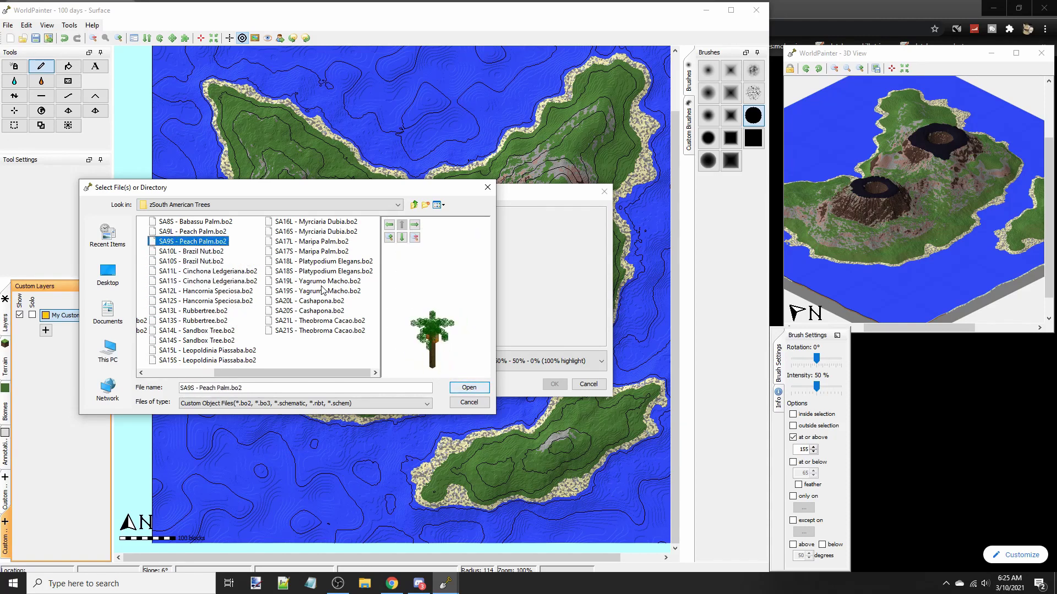
# Compare the previews of the Brazil Nut, Peach Palm and Astronium trees
pyautogui.press('Down')
pyautogui.press('Up')
pyautogui.press('Down')
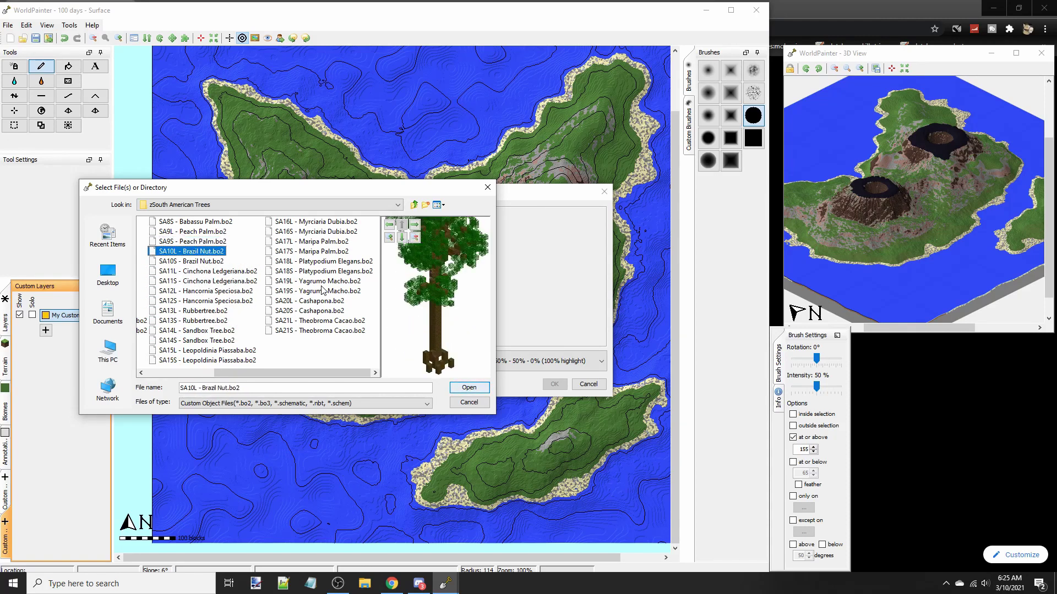
pyautogui.press('Down')
pyautogui.press('Down')
pyautogui.press('Up')
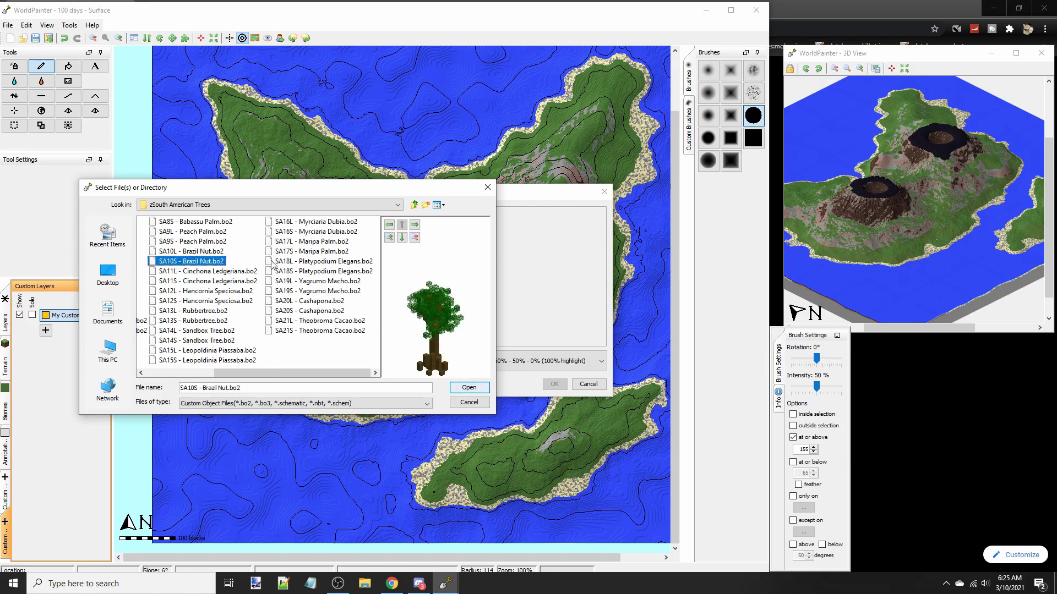
pyautogui.press('Up')
pyautogui.press('Up')
pyautogui.press('Up')
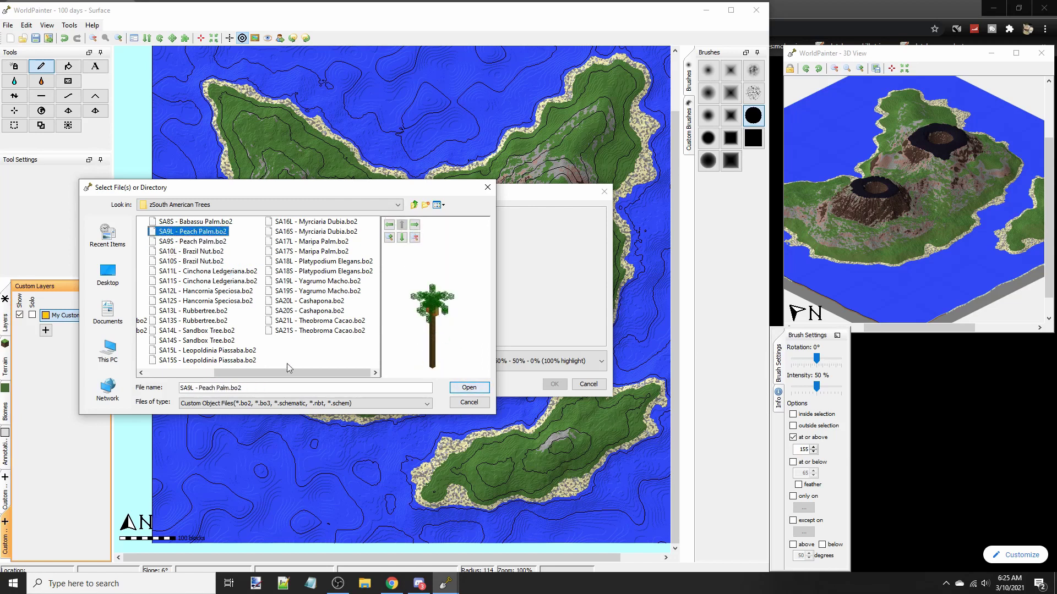
pyautogui.moveTo(283, 373); pyautogui.dragTo(220, 374)
pyautogui.click(200, 350)
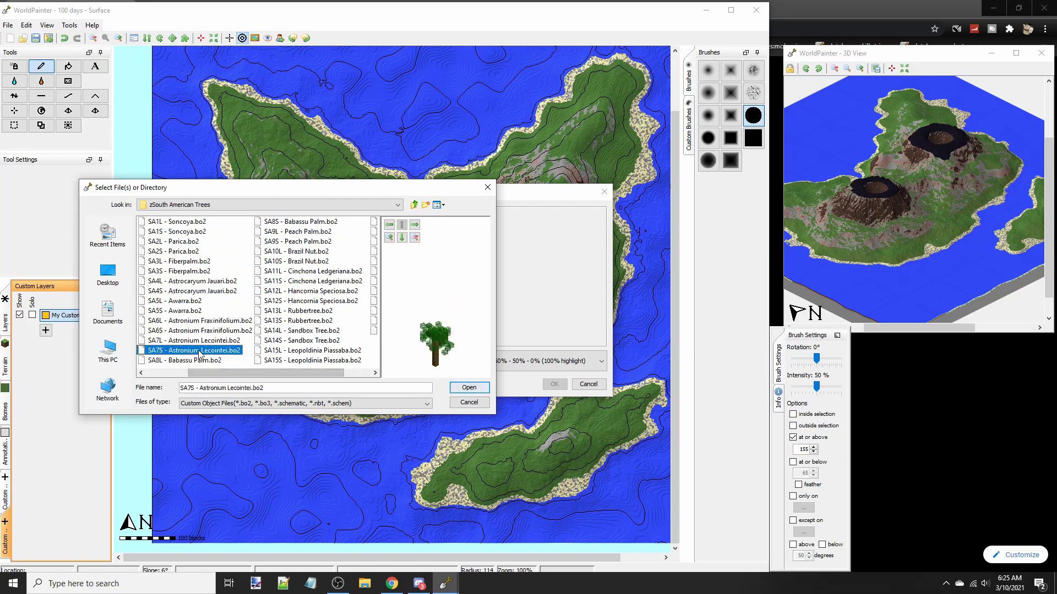
pyautogui.click(200, 340)
pyautogui.click(199, 322)
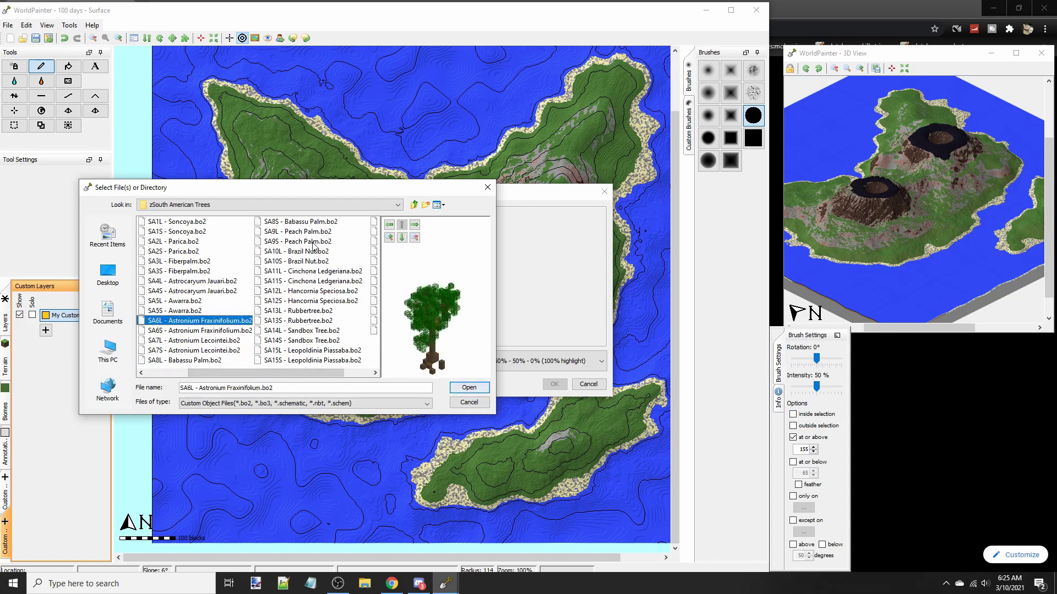
# Add the small Awarra, both Astronium Fraxinifolium, the small Babassu Palm and both Peach Palms to the new layer
pyautogui.click(310, 241)
pyautogui.keyDown('ctrl'); pyautogui.click(306, 234); pyautogui.keyUp('ctrl')
pyautogui.keyDown('ctrl'); pyautogui.click(303, 225); pyautogui.keyUp('ctrl')
pyautogui.keyDown('ctrl'); pyautogui.click(182, 331); pyautogui.keyUp('ctrl')
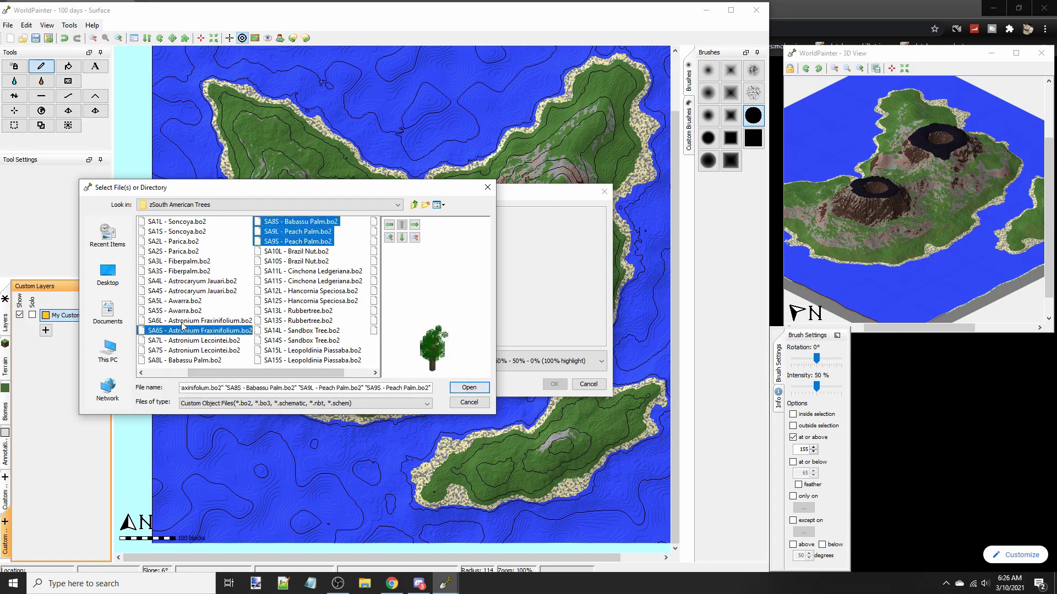
pyautogui.keyDown('ctrl'); pyautogui.click(181, 322); pyautogui.keyUp('ctrl')
pyautogui.keyDown('ctrl'); pyautogui.click(183, 311); pyautogui.keyUp('ctrl')
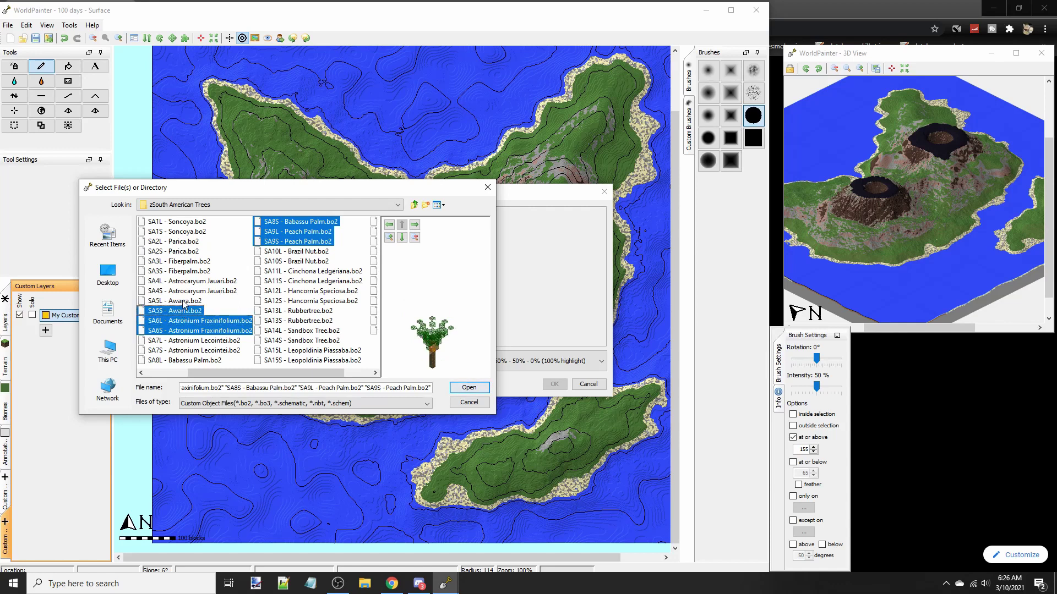
pyautogui.keyDown('ctrl'); pyautogui.click(183, 301); pyautogui.keyUp('ctrl')
pyautogui.moveTo(254, 372); pyautogui.dragTo(279, 372)
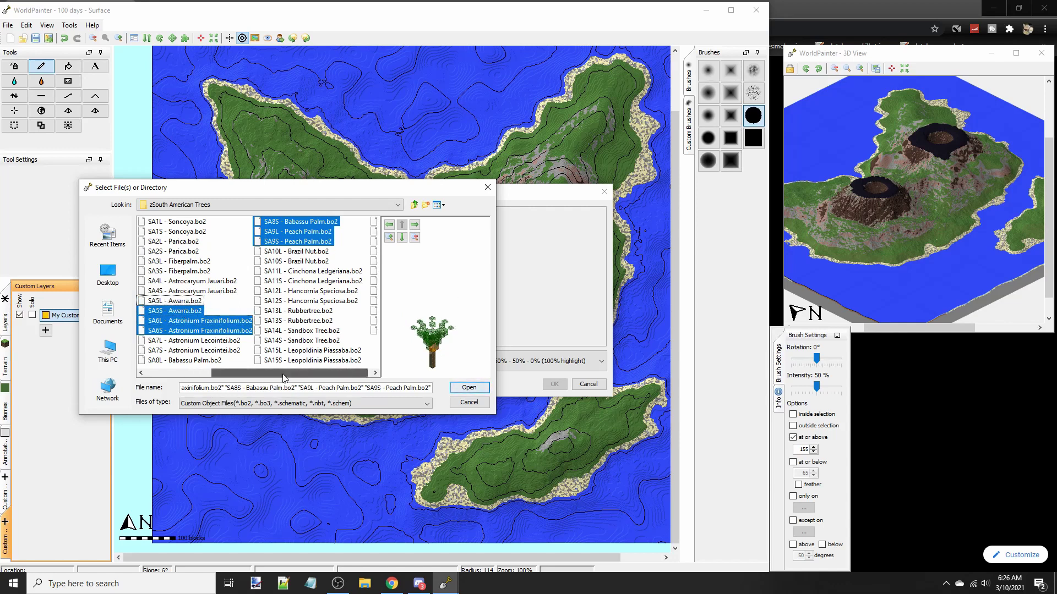
pyautogui.click(455, 388)
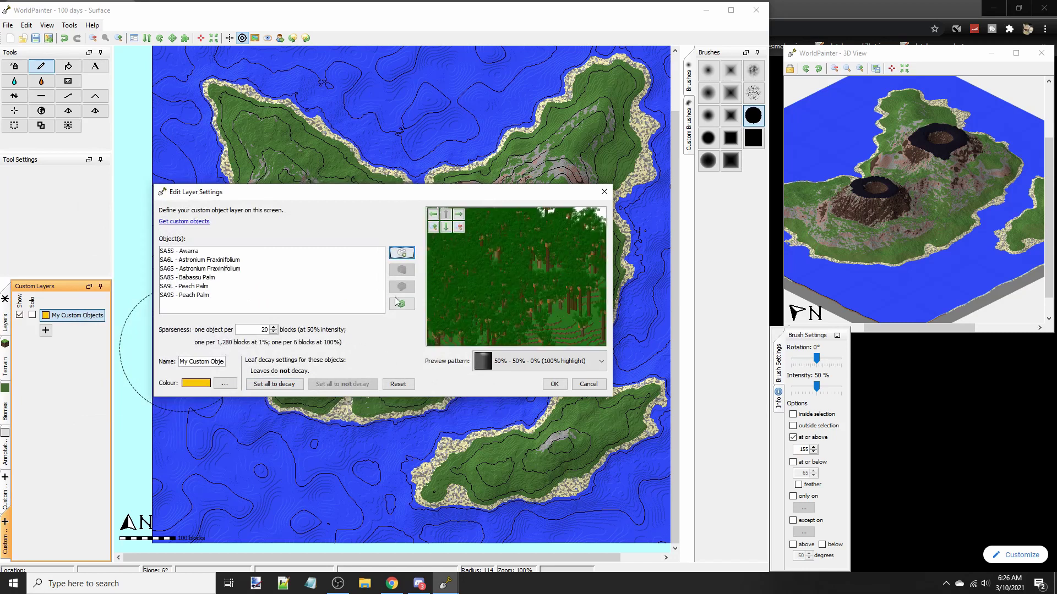
# Leave the reopened object browser without adding more trees and create the second custom object layer
pyautogui.click(401, 253)
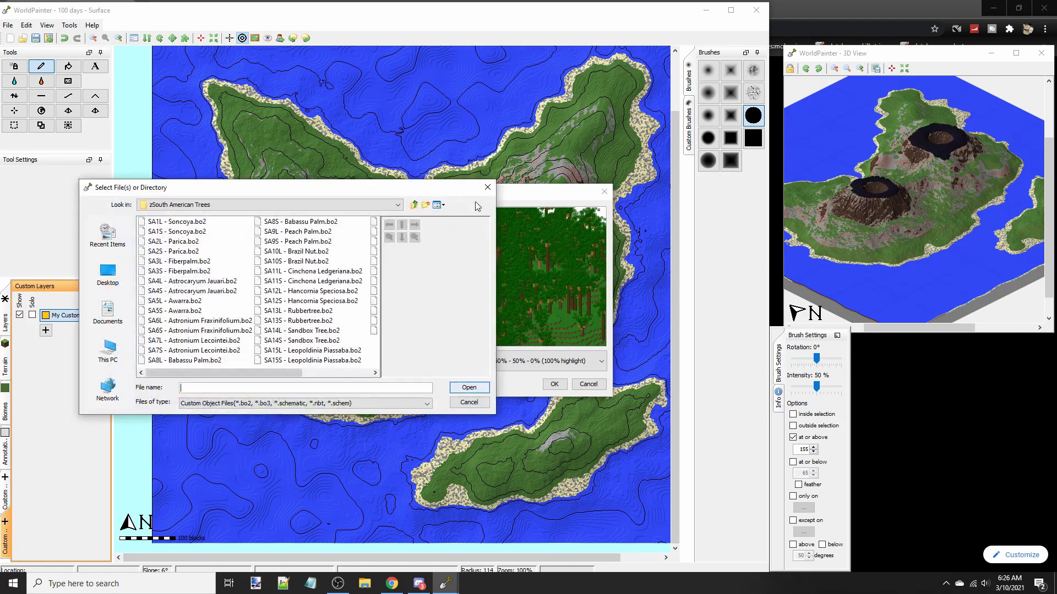
pyautogui.click(487, 189)
pyautogui.click(554, 384)
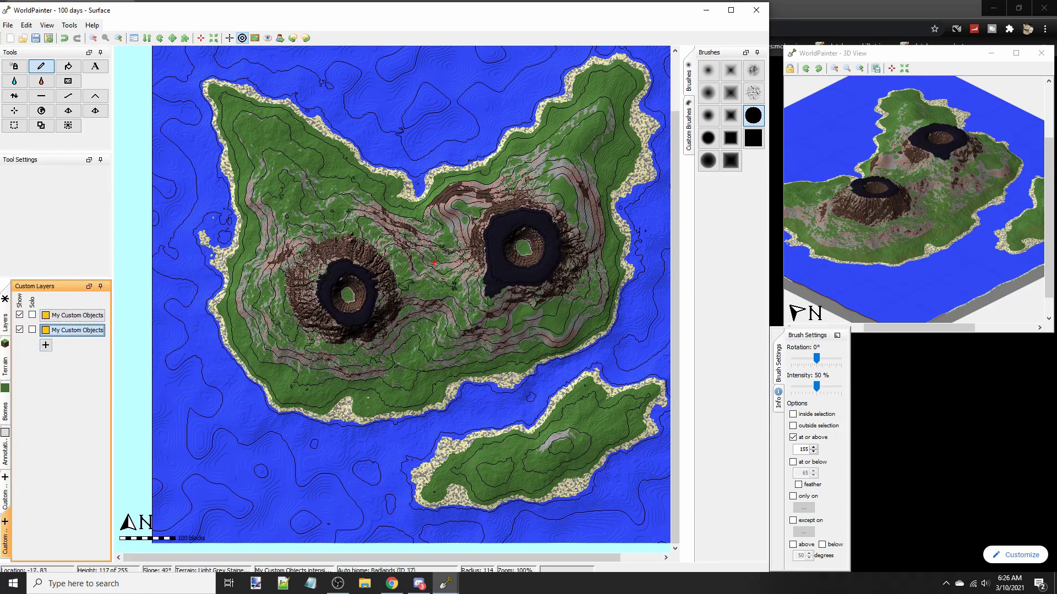
# Change the second custom object layer's colour to purple
pyautogui.rightClick(76, 335)
pyautogui.click(104, 337)
pyautogui.click(224, 384)
pyautogui.click(256, 280)
pyautogui.click(226, 280)
pyautogui.click(251, 393)
pyautogui.click(554, 385)
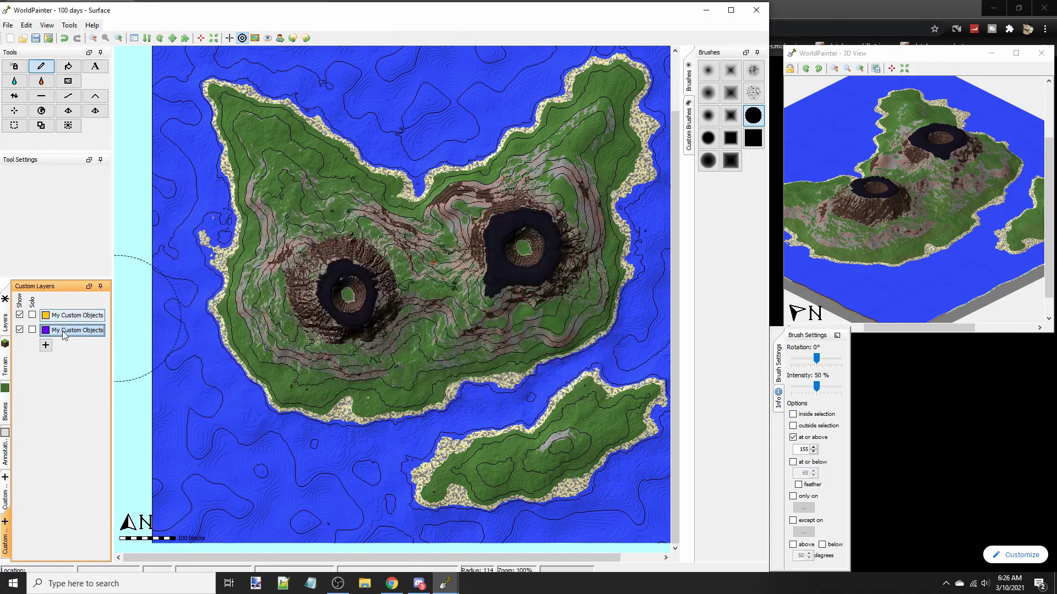
# Set the purple layer's sparseness to one object per 40 blocks
pyautogui.moveTo(530, 215); pyautogui.dragTo(490, 255, button='middle')
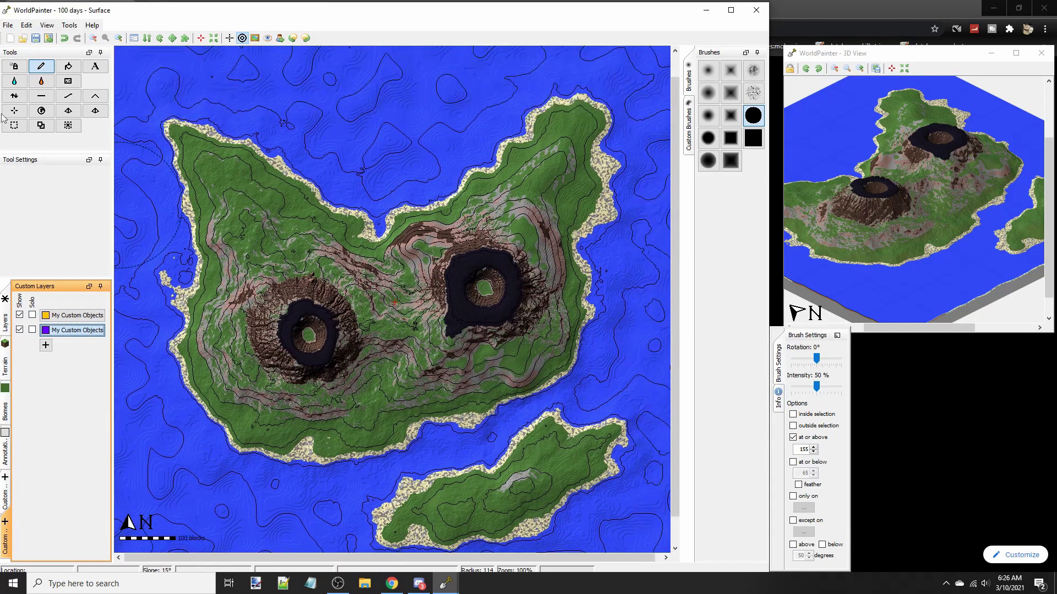
pyautogui.rightClick(102, 330)
pyautogui.click(115, 337)
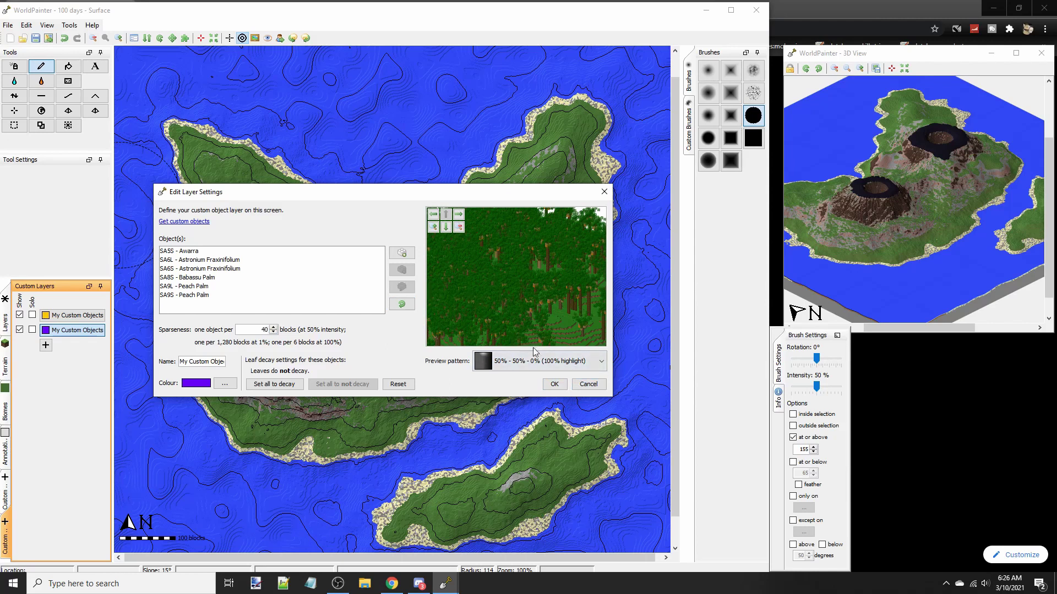
pyautogui.click(554, 384)
# Raise the yellow palm layer's sparseness to one object per about 53 blocks
pyautogui.rightClick(60, 317)
pyautogui.click(64, 330)
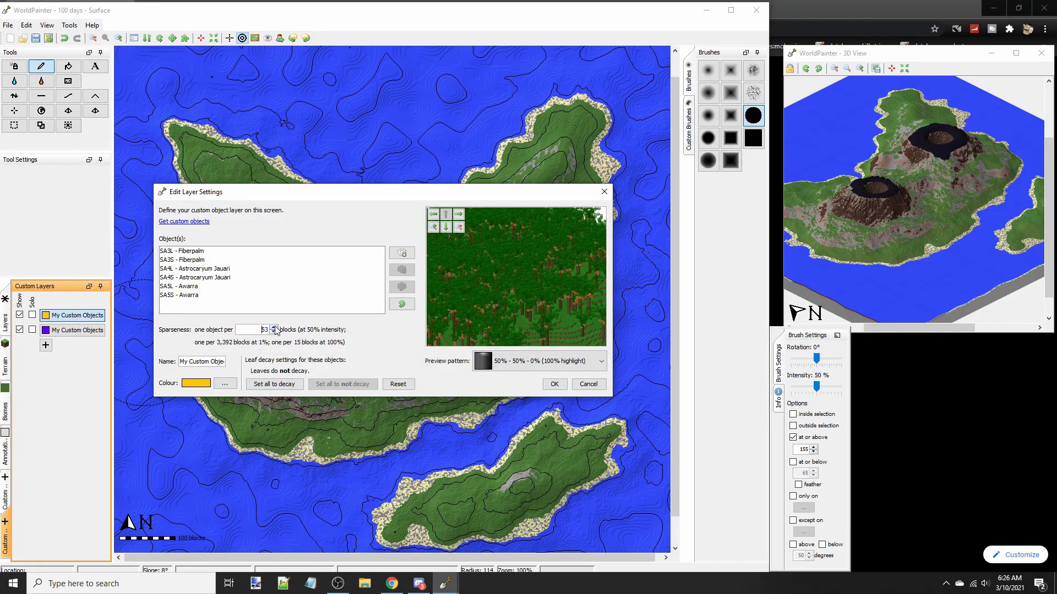
pyautogui.click(554, 385)
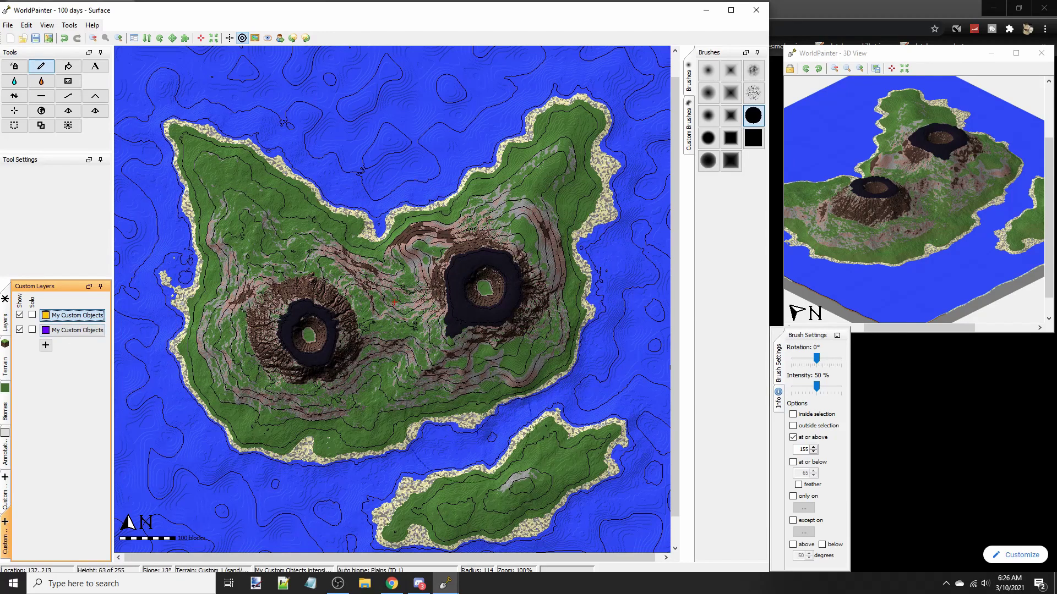
# Limit the Pencil's solid round brush to Grass terrain and turn off its at-or-above height limit for painting the yellow palm layer
pyautogui.scroll(1, 434, 471)
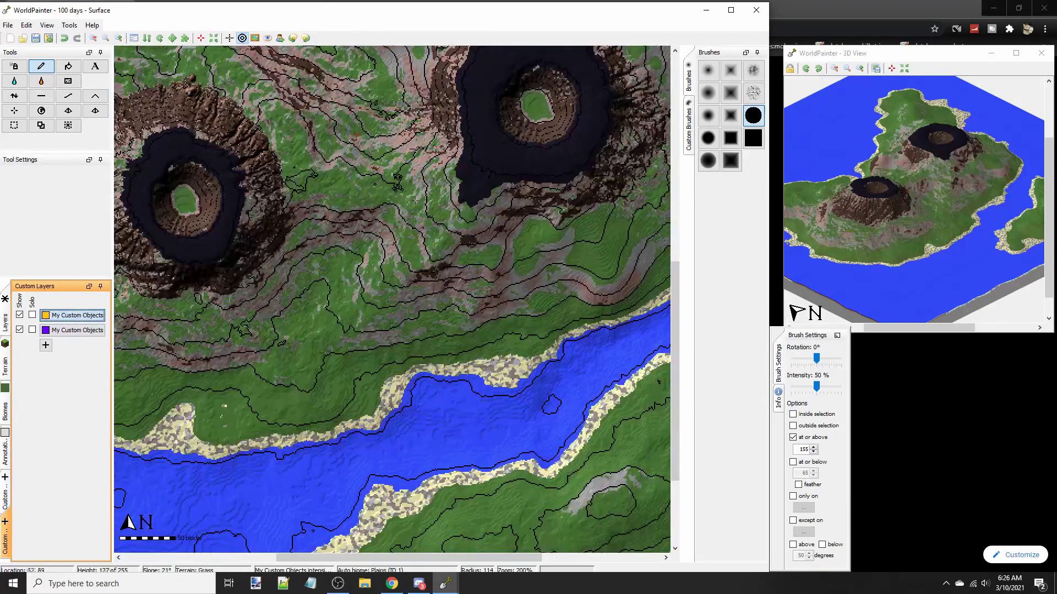
pyautogui.click(39, 63)
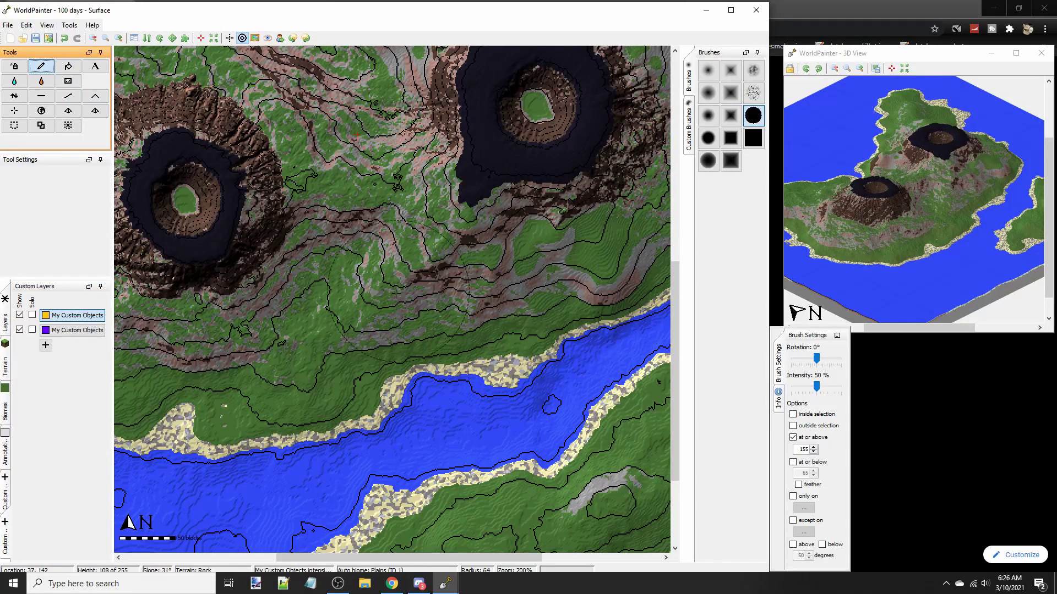
pyautogui.click(746, 124)
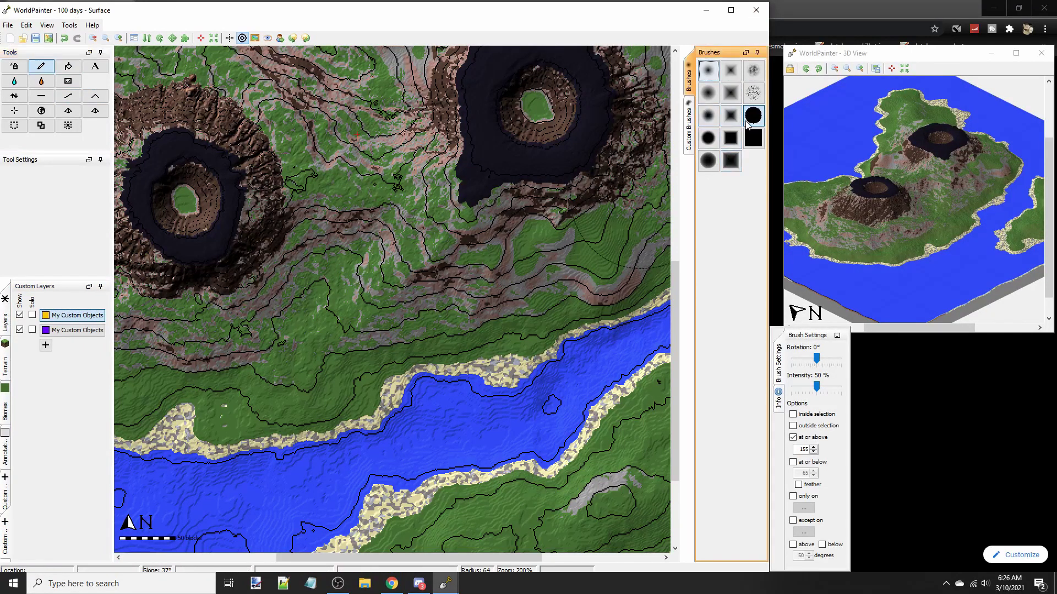
pyautogui.moveTo(443, 419); pyautogui.dragTo(636, 385, button='middle')
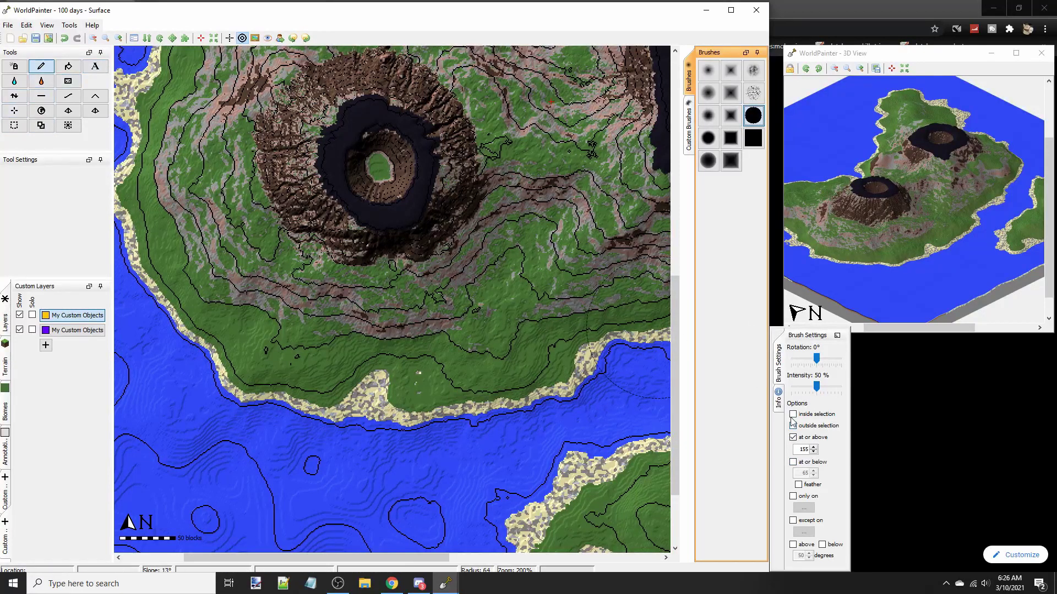
pyautogui.click(779, 380)
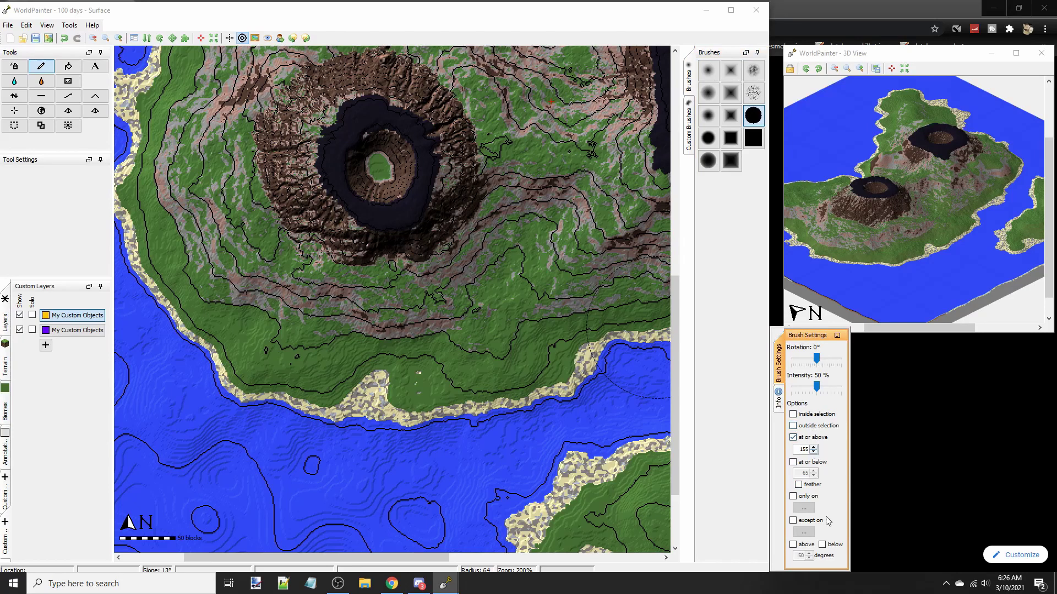
pyautogui.click(805, 497)
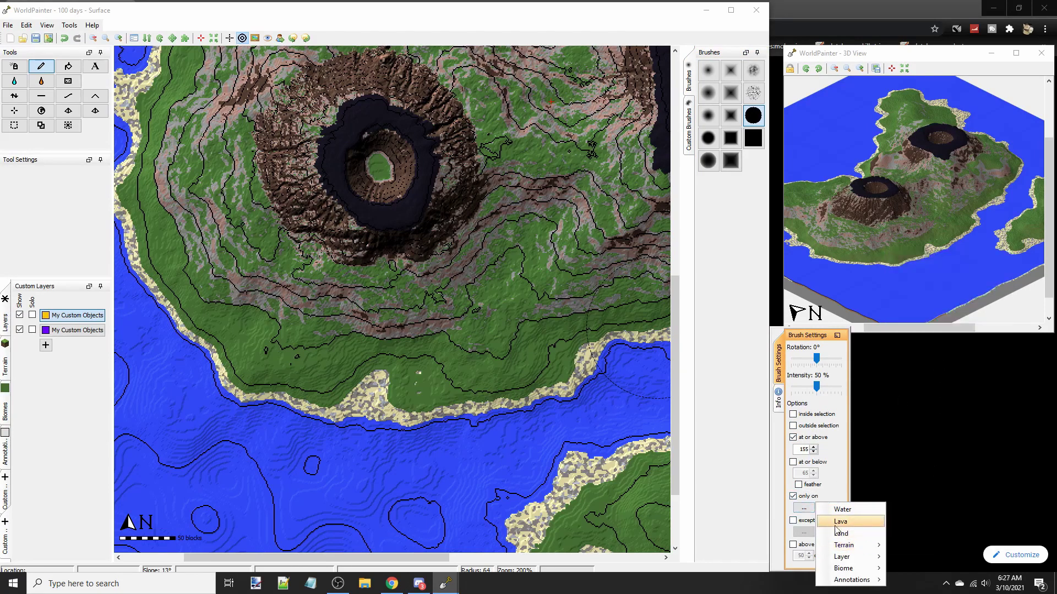
pyautogui.moveTo(844, 545)
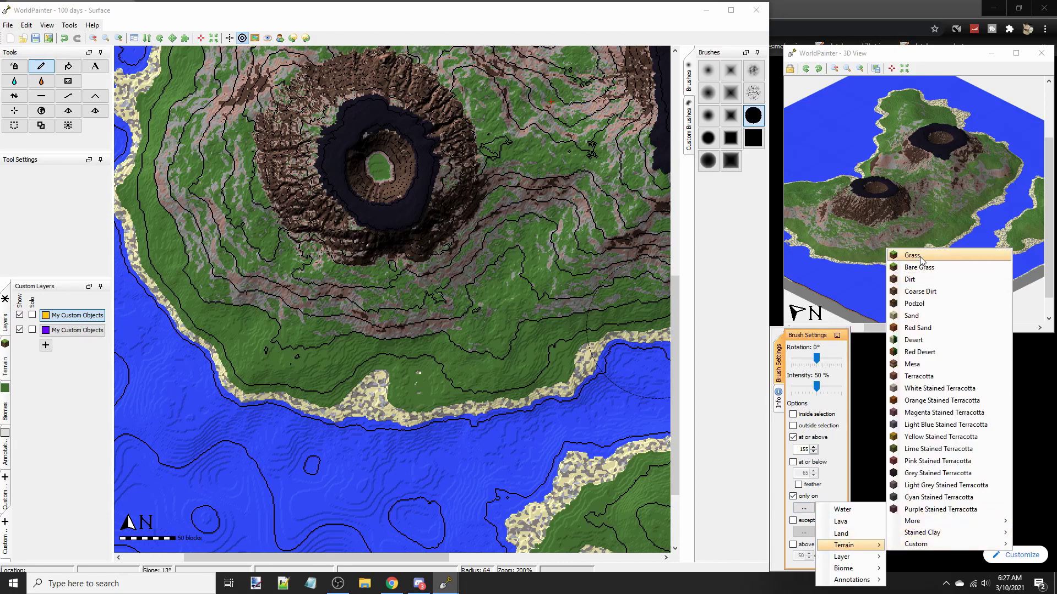
pyautogui.click(913, 257)
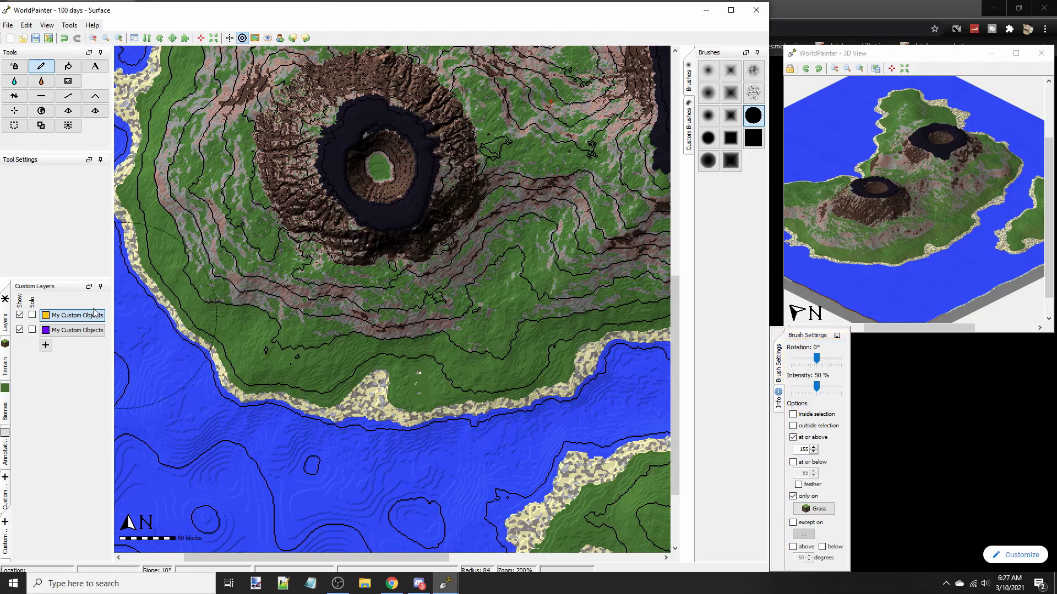
pyautogui.click(72, 316)
pyautogui.click(813, 441)
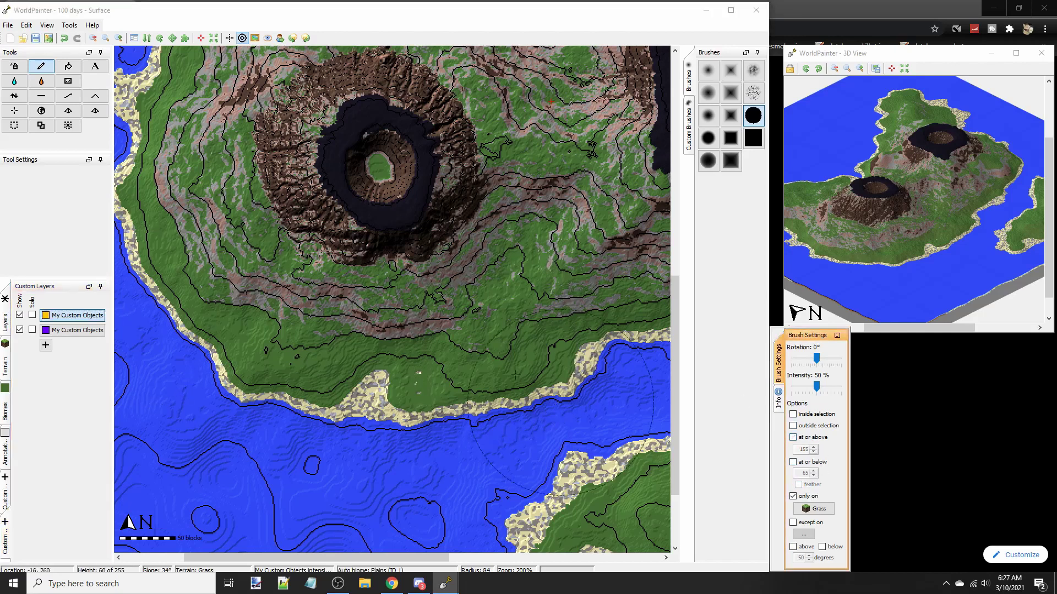
# Try painting the yellow palm layer over the grass along the main island's southern and western slopes
pyautogui.click(499, 334)
pyautogui.click(460, 343)
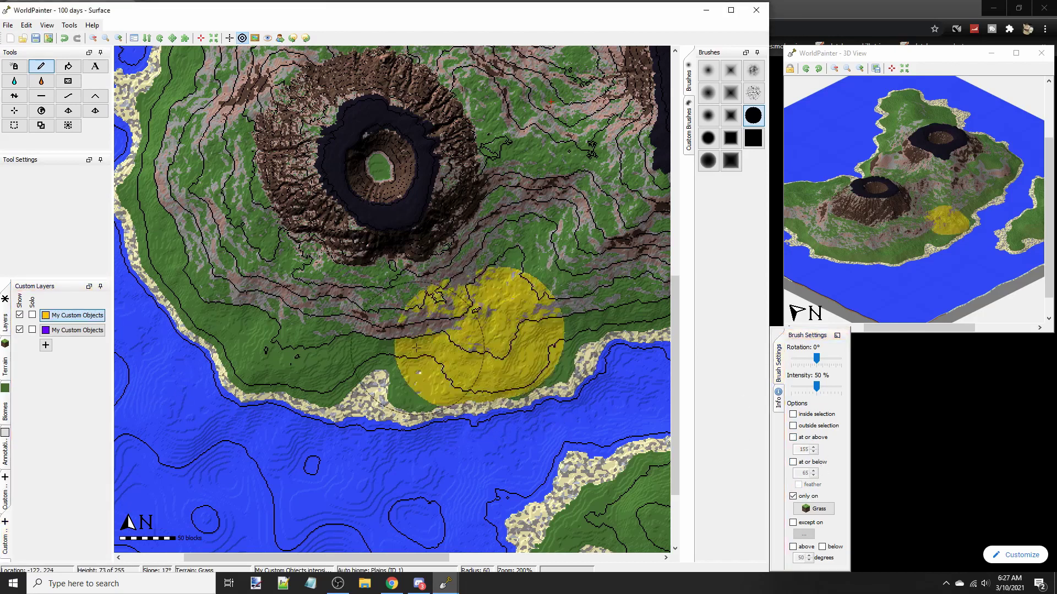
pyautogui.click(412, 346)
pyautogui.click(327, 341)
pyautogui.click(218, 311)
pyautogui.moveTo(198, 224); pyautogui.dragTo(393, 359, button='middle')
pyautogui.scroll(-2, 393, 359)
pyautogui.click(354, 333)
pyautogui.click(340, 245)
# Undo all the yellow palm layer strokes on the main island
pyautogui.hotkey('ctrl', 'z')
pyautogui.hotkey('ctrl', 'z')
pyautogui.hotkey('ctrl', 'z')
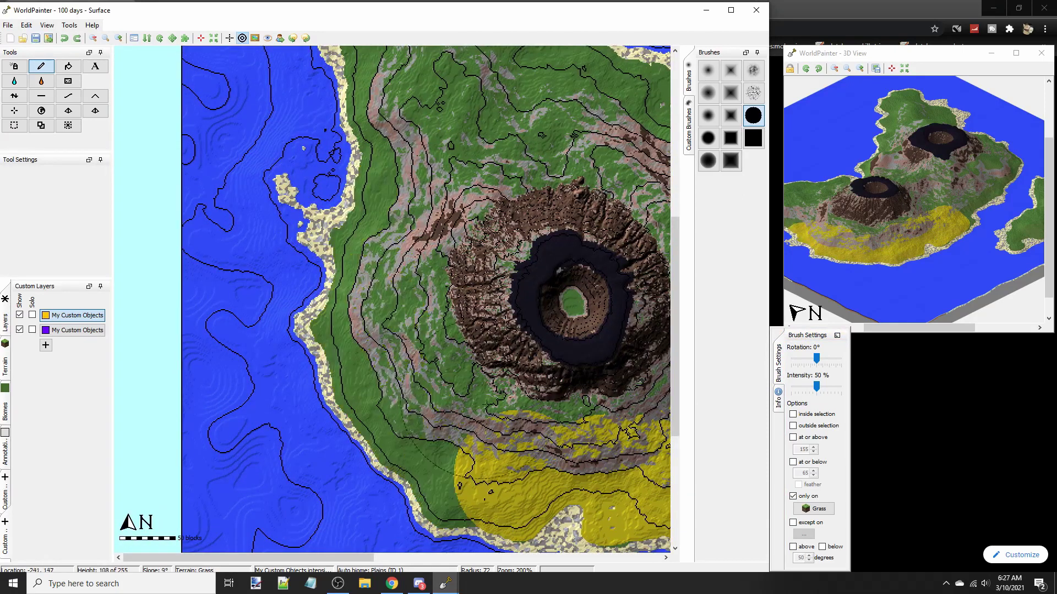
pyautogui.moveTo(441, 344); pyautogui.dragTo(231, 192, button='middle')
pyautogui.hotkey('ctrl', 'z')
pyautogui.hotkey('ctrl', 'z')
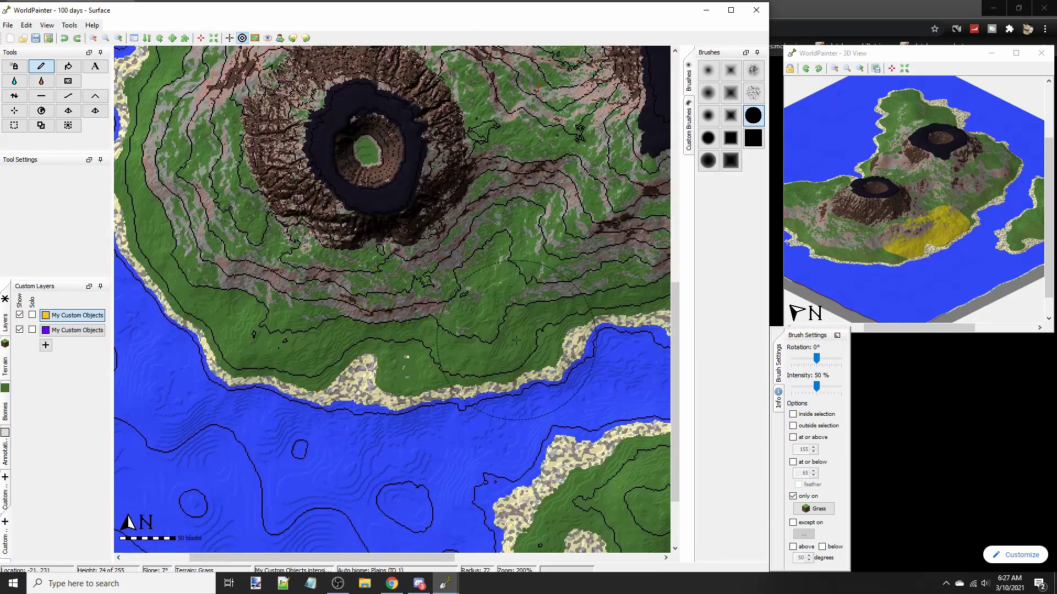
# Limit the Pencil brush to terrain at or below height 94 for the yellow palm layer
pyautogui.scroll(-5, 504, 348)
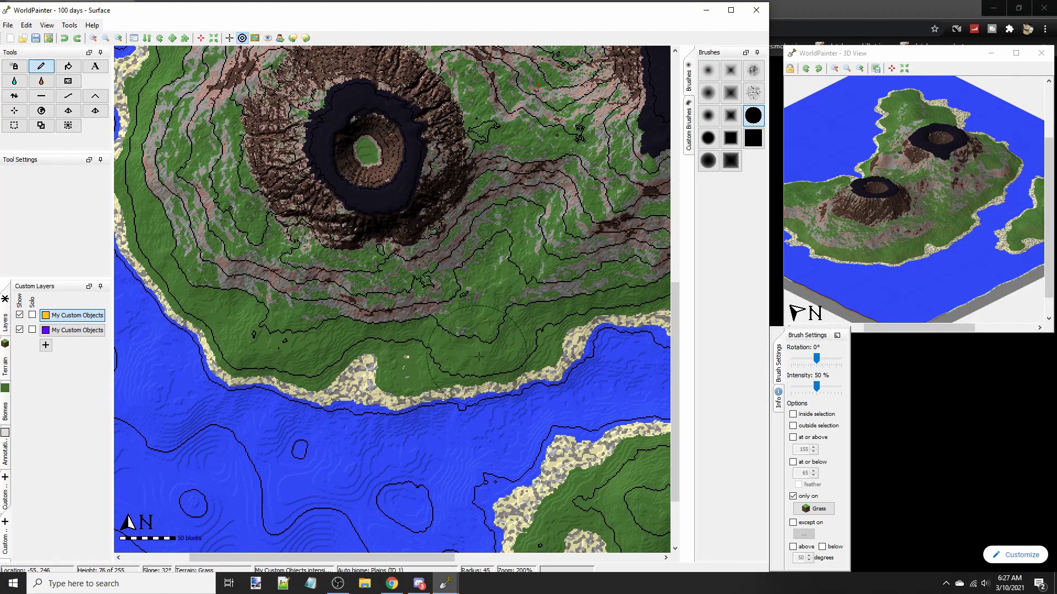
pyautogui.click(813, 460)
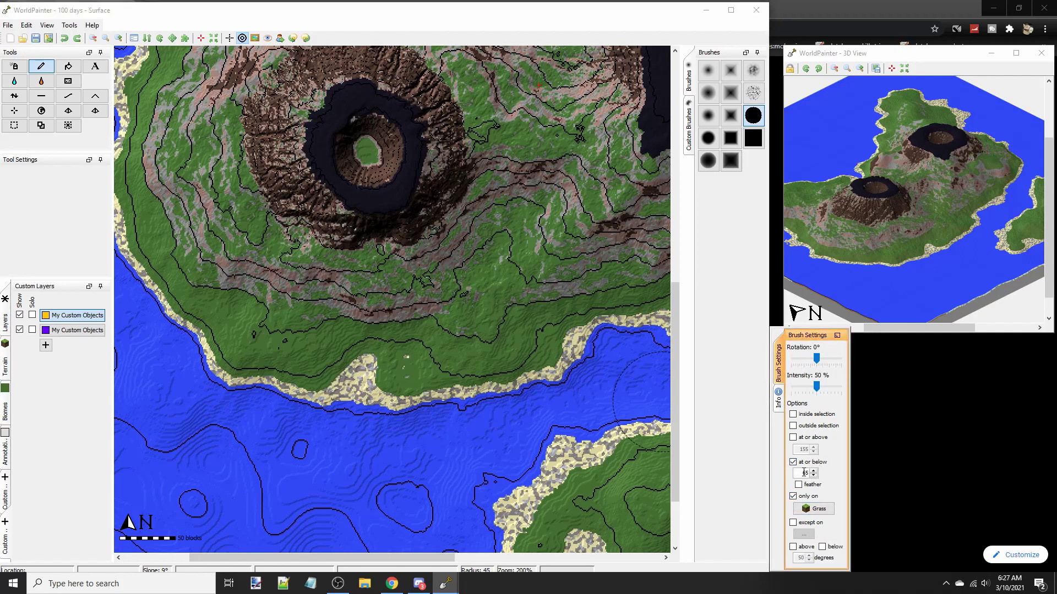
pyautogui.doubleClick(804, 474)
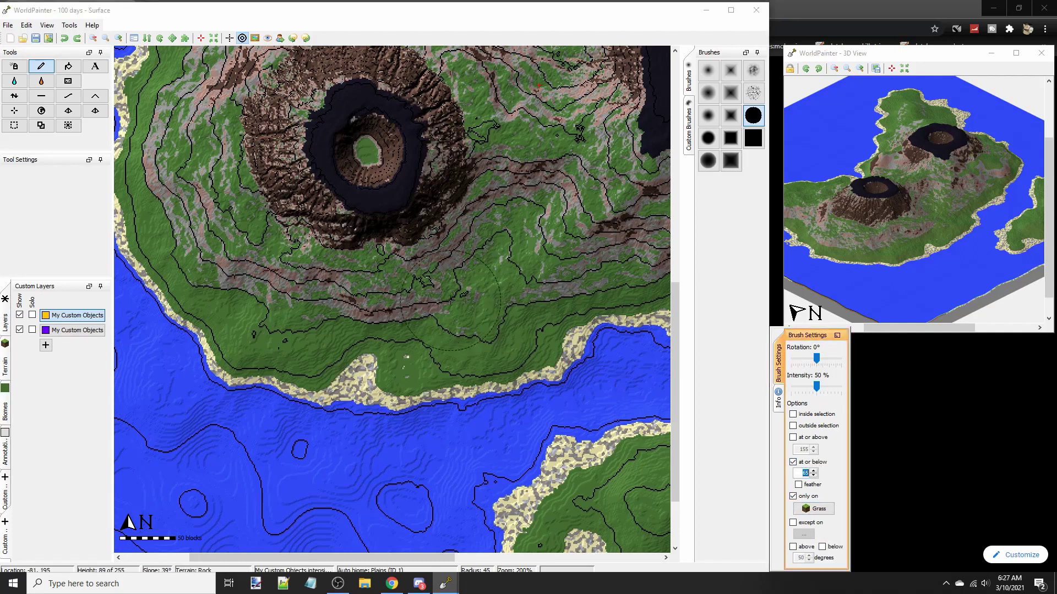
pyautogui.write('90')
pyautogui.scroll(5, 460, 346)
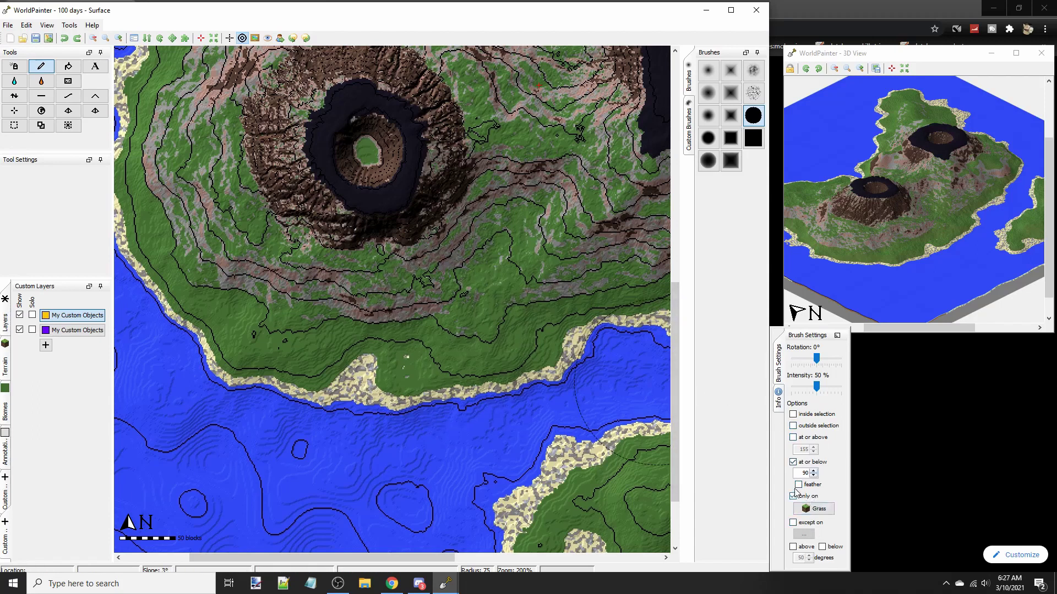
pyautogui.click(811, 473)
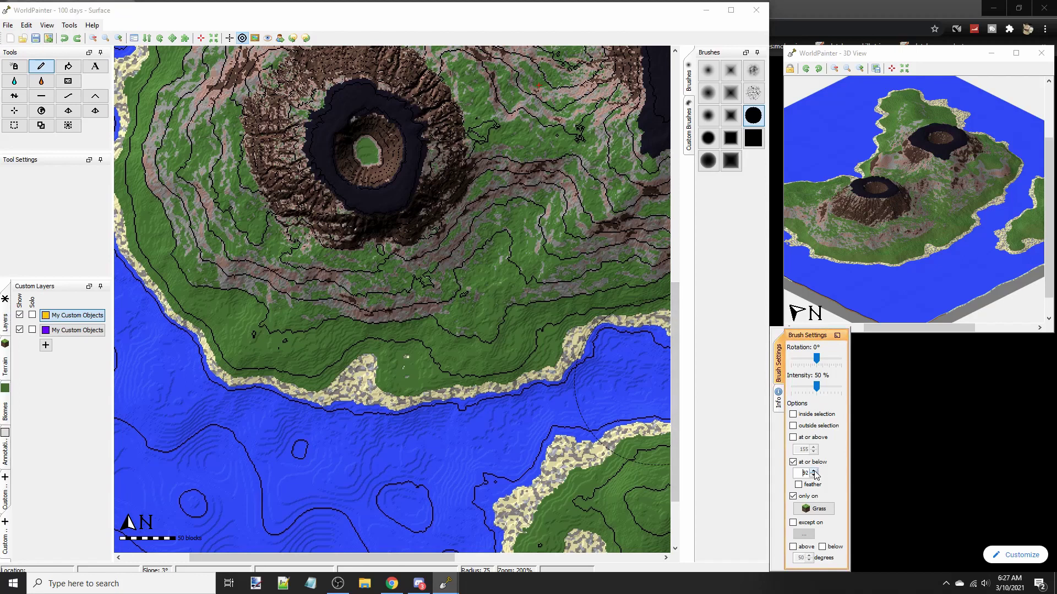
pyautogui.click(814, 471)
pyautogui.click(814, 471)
# Paint the yellow palm layer over the low grass along the main island's southwestern, western and northern coasts
pyautogui.moveTo(433, 348)
pyautogui.mouseDown()
pyautogui.moveTo(234, 330)
pyautogui.moveTo(139, 255)
pyautogui.mouseUp()
pyautogui.moveTo(234, 300)
pyautogui.mouseDown(button='middle')
pyautogui.moveTo(432, 440)
pyautogui.moveTo(488, 502)
pyautogui.mouseUp(button='middle')
pyautogui.moveTo(419, 429)
pyautogui.mouseDown()
pyautogui.moveTo(394, 292)
pyautogui.moveTo(432, 148)
pyautogui.mouseUp()
pyautogui.moveTo(432, 169); pyautogui.dragTo(358, 347, button='middle')
pyautogui.moveTo(308, 248)
pyautogui.mouseDown()
pyautogui.moveTo(285, 190)
pyautogui.moveTo(297, 152)
pyautogui.moveTo(432, 180)
pyautogui.moveTo(498, 234)
pyautogui.mouseUp()
pyautogui.moveTo(498, 234); pyautogui.dragTo(262, 142, button='middle')
pyautogui.moveTo(341, 171)
pyautogui.mouseDown()
pyautogui.moveTo(403, 199)
pyautogui.moveTo(504, 202)
pyautogui.moveTo(443, 234)
pyautogui.mouseUp()
pyautogui.moveTo(605, 218); pyautogui.dragTo(416, 270, button='middle')
pyautogui.keyDown('ctrl'); pyautogui.scroll(-1, 416, 270); pyautogui.keyUp('ctrl')
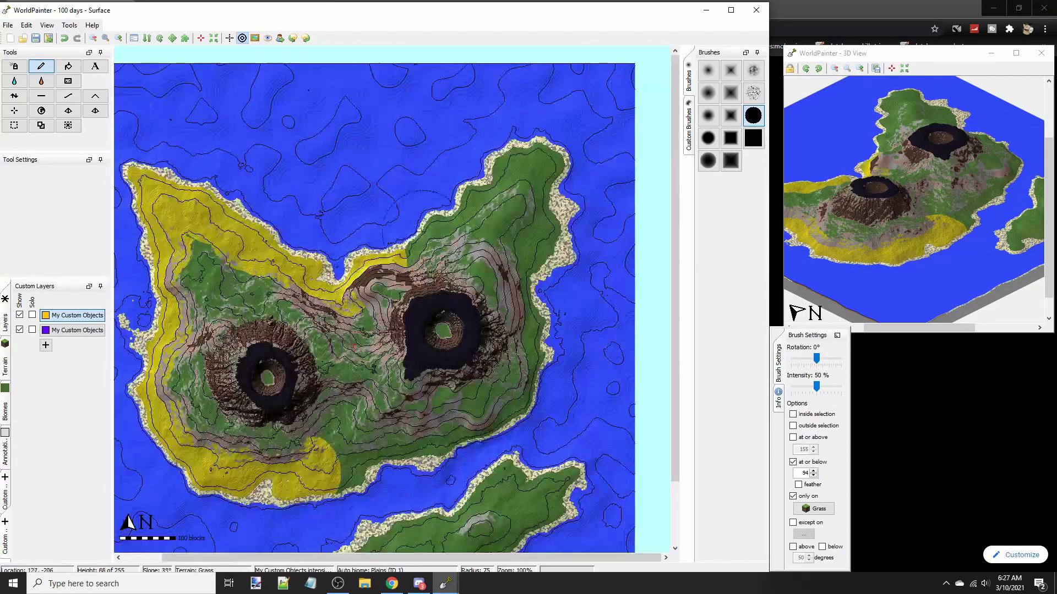
# Continue the yellow palm layer around the main island's northeastern peninsula and along its eastern and southern coasts
pyautogui.moveTo(420, 232)
pyautogui.mouseDown()
pyautogui.moveTo(536, 165)
pyautogui.moveTo(575, 244)
pyautogui.mouseUp()
pyautogui.moveTo(577, 271)
pyautogui.mouseDown(button='right')
pyautogui.moveTo(545, 165)
pyautogui.moveTo(470, 198)
pyautogui.moveTo(431, 189)
pyautogui.mouseUp(button='right')
pyautogui.moveTo(431, 189)
pyautogui.mouseDown()
pyautogui.moveTo(493, 174)
pyautogui.moveTo(531, 146)
pyautogui.moveTo(576, 165)
pyautogui.mouseUp()
pyautogui.moveTo(576, 165)
pyautogui.mouseDown(button='right')
pyautogui.moveTo(572, 141)
pyautogui.moveTo(526, 132)
pyautogui.mouseUp(button='right')
pyautogui.scroll(4, 525, 158)
pyautogui.moveTo(526, 159)
pyautogui.mouseDown()
pyautogui.moveTo(553, 190)
pyautogui.moveTo(553, 236)
pyautogui.moveTo(535, 280)
pyautogui.mouseUp()
pyautogui.moveTo(556, 318); pyautogui.dragTo(548, 357)
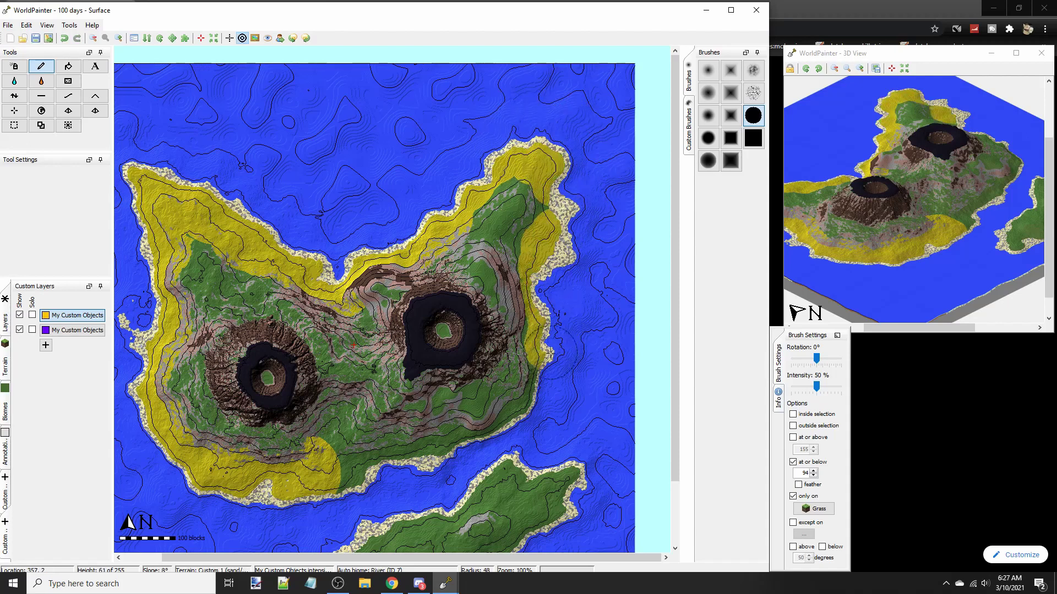
pyautogui.moveTo(539, 397)
pyautogui.mouseDown()
pyautogui.moveTo(496, 424)
pyautogui.moveTo(331, 476)
pyautogui.mouseUp()
pyautogui.moveTo(469, 346); pyautogui.dragTo(579, 284, button='middle')
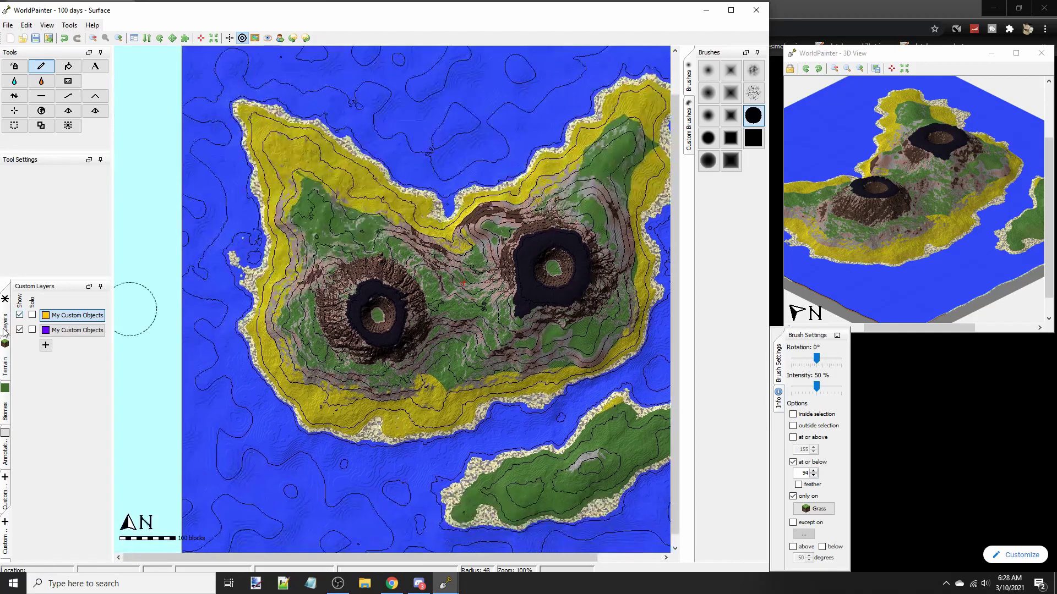
# Switch to the purple tree layer, turn off the at-or-below height limit, and paint the grass east of the western crater
pyautogui.click(63, 332)
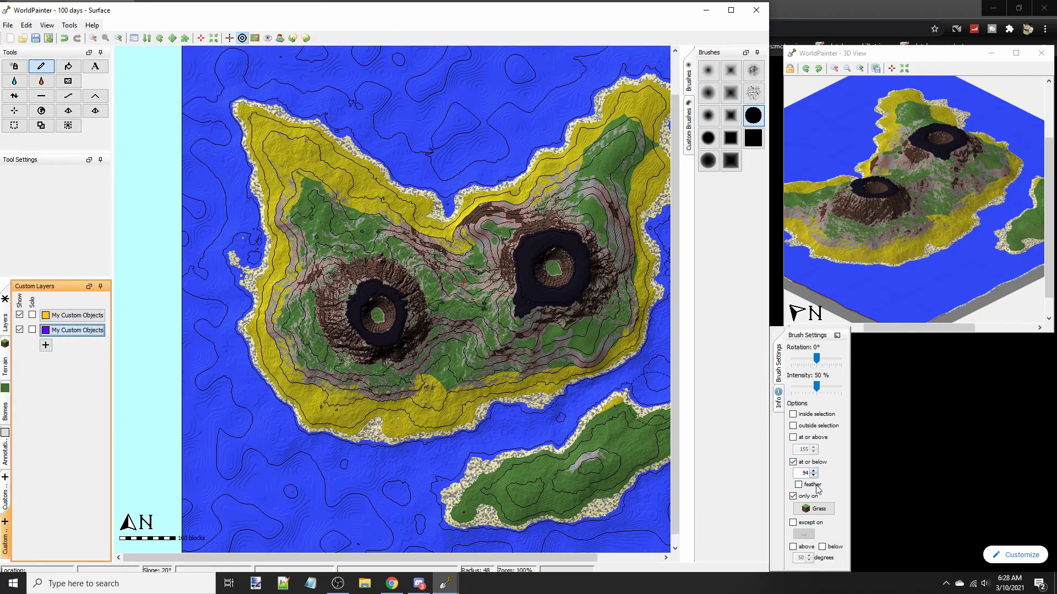
pyautogui.click(793, 462)
pyautogui.scroll(1, 400, 297)
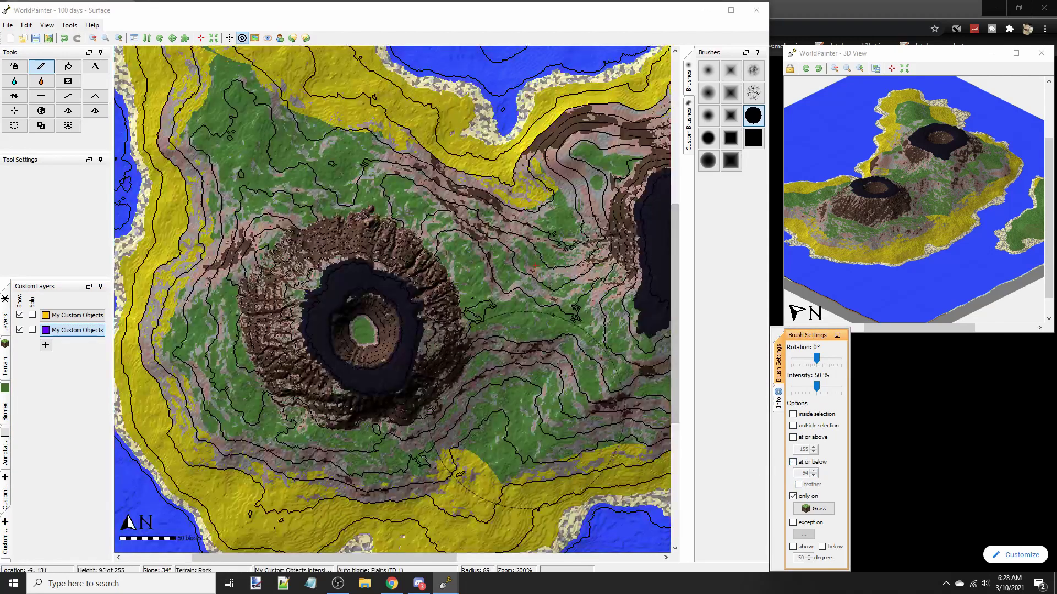
pyautogui.moveTo(513, 405); pyautogui.dragTo(477, 369, button='middle')
pyautogui.scroll(3, 476, 370)
pyautogui.moveTo(474, 380)
pyautogui.mouseDown()
pyautogui.moveTo(521, 305)
pyautogui.moveTo(457, 207)
pyautogui.mouseUp()
pyautogui.moveTo(407, 154); pyautogui.dragTo(552, 283, button='middle')
pyautogui.scroll(3, 540, 269)
pyautogui.scroll(-1, 543, 258)
# Paint the purple tree layer over the inland grass north, west and south of the western crater
pyautogui.moveTo(542, 259)
pyautogui.mouseDown()
pyautogui.moveTo(523, 242)
pyautogui.moveTo(446, 253)
pyautogui.moveTo(380, 242)
pyautogui.moveTo(318, 150)
pyautogui.mouseUp()
pyautogui.scroll(4, 329, 164)
pyautogui.moveTo(327, 199)
pyautogui.mouseDown()
pyautogui.moveTo(344, 264)
pyautogui.moveTo(322, 214)
pyautogui.mouseUp()
pyautogui.moveTo(315, 316); pyautogui.dragTo(344, 212, button='middle')
pyautogui.scroll(-2, 344, 212)
pyautogui.moveTo(344, 214)
pyautogui.mouseDown()
pyautogui.moveTo(338, 319)
pyautogui.moveTo(358, 385)
pyautogui.moveTo(429, 457)
pyautogui.moveTo(507, 443)
pyautogui.moveTo(542, 451)
pyautogui.moveTo(484, 472)
pyautogui.moveTo(454, 468)
pyautogui.mouseUp()
pyautogui.moveTo(358, 410)
pyautogui.mouseDown()
pyautogui.moveTo(333, 394)
pyautogui.moveTo(380, 432)
pyautogui.mouseUp()
pyautogui.moveTo(385, 432); pyautogui.dragTo(280, 378, button='middle')
pyautogui.moveTo(292, 380); pyautogui.dragTo(303, 393)
pyautogui.moveTo(574, 377); pyautogui.dragTo(408, 375, button='middle')
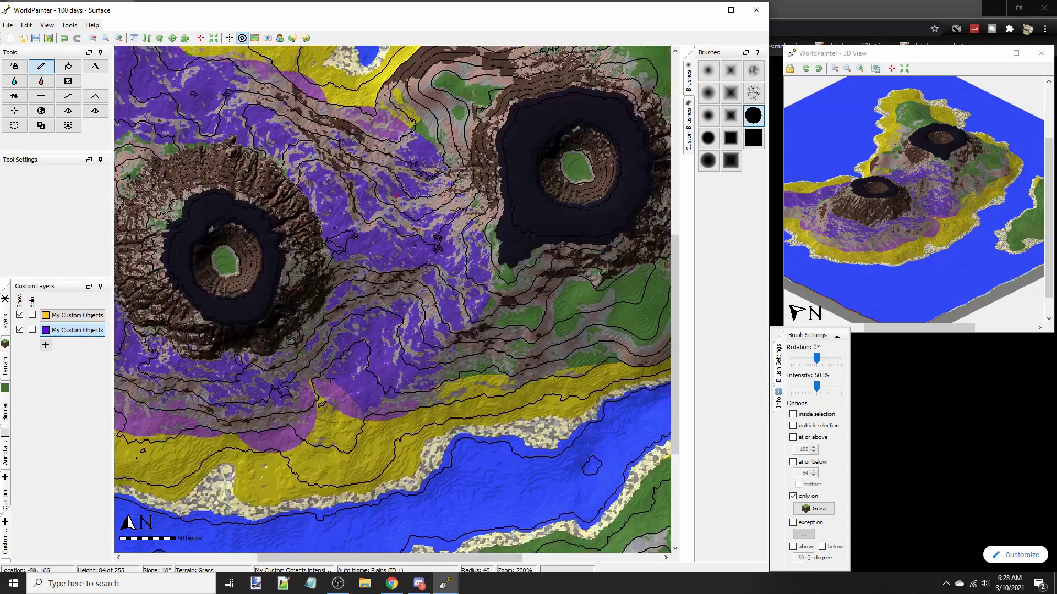
# Paint the purple tree layer over the inland grass around the eastern crater and up the northeastern peninsula
pyautogui.moveTo(328, 380); pyautogui.dragTo(325, 381)
pyautogui.moveTo(484, 355); pyautogui.dragTo(316, 381, button='middle')
pyautogui.moveTo(317, 381)
pyautogui.mouseDown()
pyautogui.moveTo(385, 352)
pyautogui.moveTo(464, 339)
pyautogui.moveTo(521, 300)
pyautogui.moveTo(545, 240)
pyautogui.mouseUp()
pyautogui.moveTo(545, 234); pyautogui.dragTo(543, 349, button='middle')
pyautogui.moveTo(548, 330)
pyautogui.mouseDown()
pyautogui.moveTo(522, 250)
pyautogui.moveTo(471, 180)
pyautogui.moveTo(446, 163)
pyautogui.mouseUp()
pyautogui.moveTo(445, 163); pyautogui.dragTo(412, 288, button='middle')
pyautogui.moveTo(513, 219)
pyautogui.mouseDown()
pyautogui.moveTo(541, 184)
pyautogui.moveTo(523, 160)
pyautogui.moveTo(452, 226)
pyautogui.moveTo(523, 275)
pyautogui.moveTo(407, 270)
pyautogui.mouseUp()
pyautogui.moveTo(358, 309)
pyautogui.mouseDown()
pyautogui.moveTo(298, 294)
pyautogui.moveTo(204, 386)
pyautogui.moveTo(259, 380)
pyautogui.mouseUp()
pyautogui.keyDown('ctrl'); pyautogui.scroll(-3, 236, 400); pyautogui.keyUp('ctrl')
pyautogui.keyDown('ctrl'); pyautogui.scroll(3, 373, 392); pyautogui.keyUp('ctrl')
pyautogui.moveTo(372, 392); pyautogui.dragTo(549, 245, button='middle')
# Flood the bowls of both the eastern and western craters with lava
pyautogui.click(5, 322)
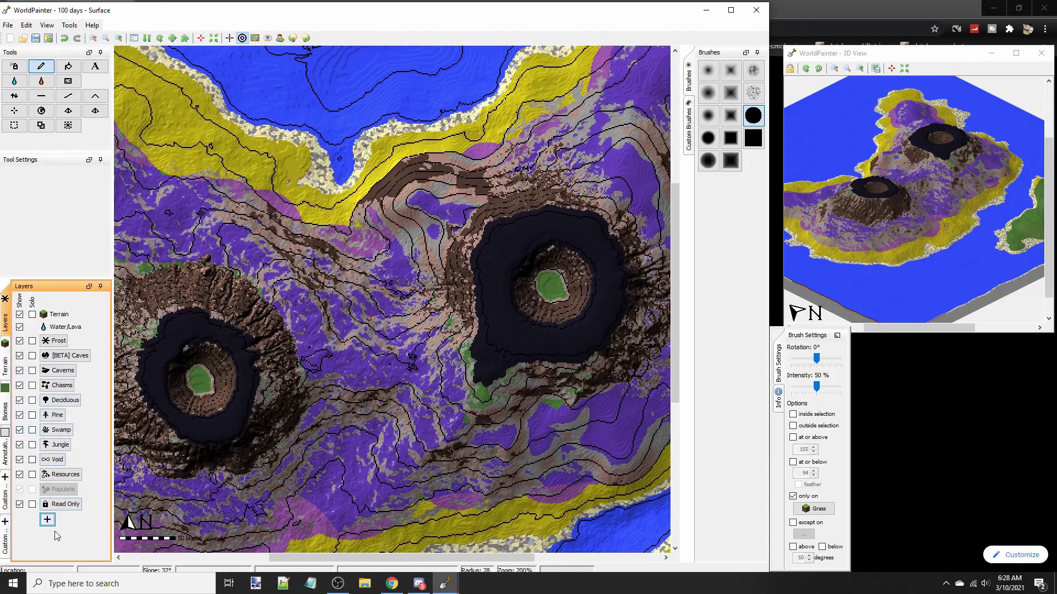
pyautogui.click(41, 81)
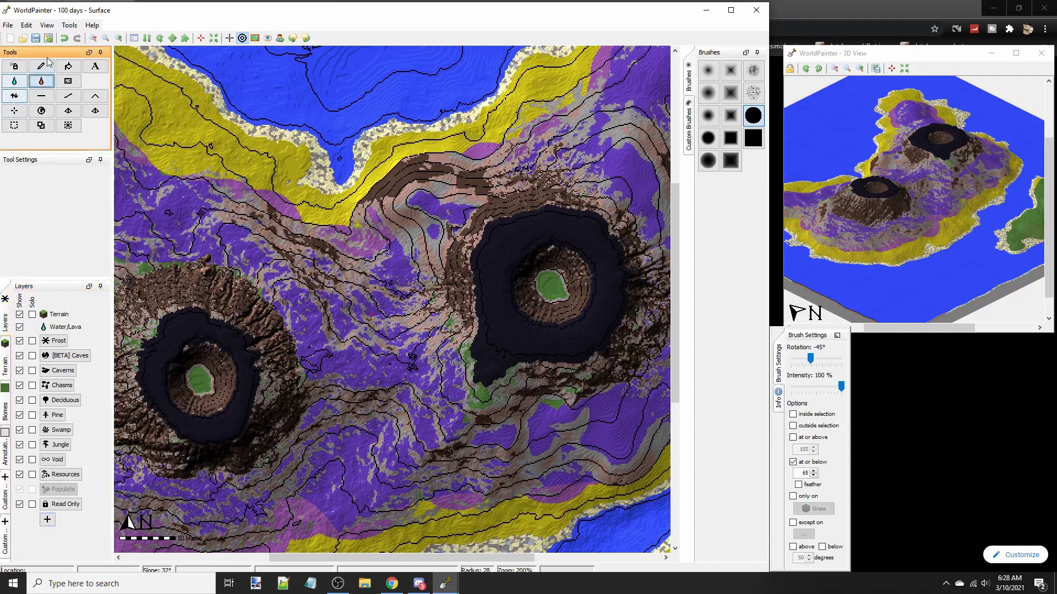
pyautogui.keyDown('ctrl'); pyautogui.scroll(1, 624, 270); pyautogui.keyUp('ctrl')
pyautogui.moveTo(577, 342); pyautogui.dragTo(442, 334, button='middle')
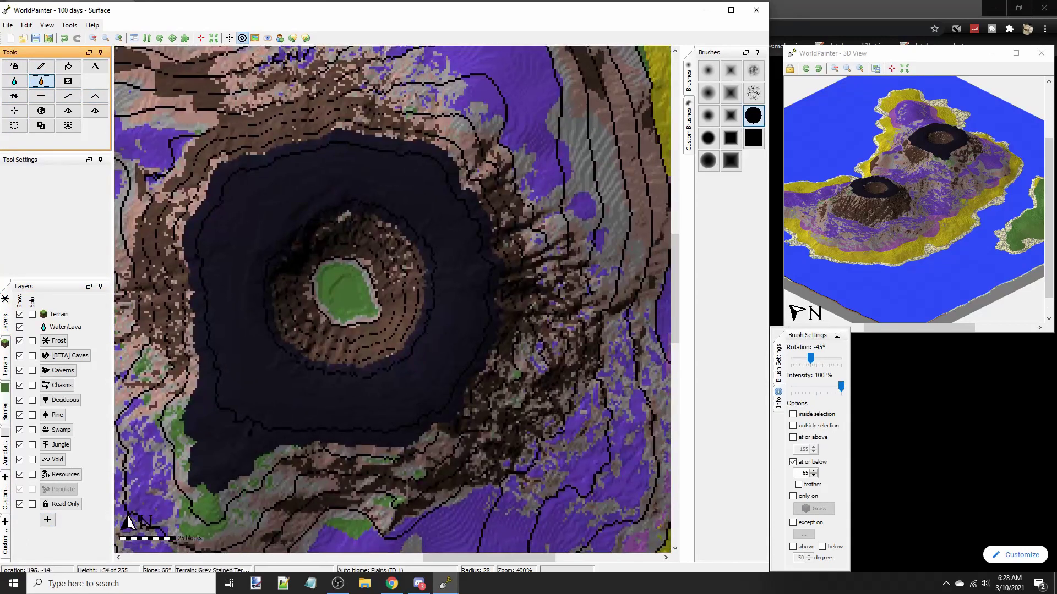
pyautogui.click(283, 313)
pyautogui.keyDown('ctrl'); pyautogui.scroll(-1, 284, 314); pyautogui.keyUp('ctrl')
pyautogui.moveTo(245, 377); pyautogui.dragTo(602, 311, button='middle')
pyautogui.keyDown('ctrl'); pyautogui.scroll(1, 266, 309); pyautogui.keyUp('ctrl')
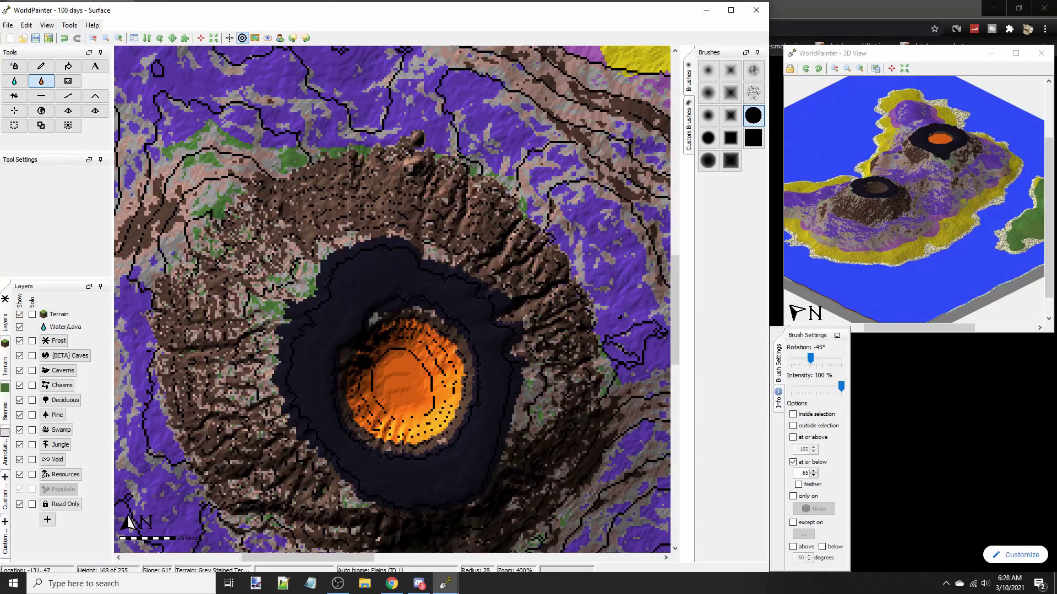
pyautogui.click(443, 326)
pyautogui.keyDown('ctrl'); pyautogui.scroll(-2, 444, 326); pyautogui.keyUp('ctrl')
pyautogui.moveTo(621, 437); pyautogui.dragTo(445, 262, button='middle')
pyautogui.moveTo(364, 245); pyautogui.dragTo(426, 337, button='middle')
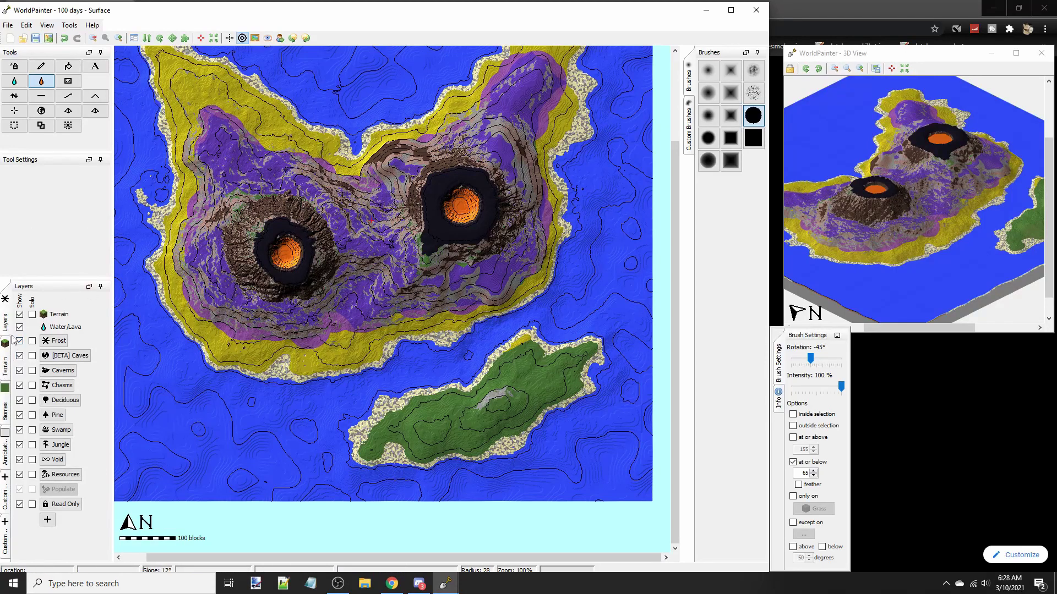
pyautogui.click(5, 509)
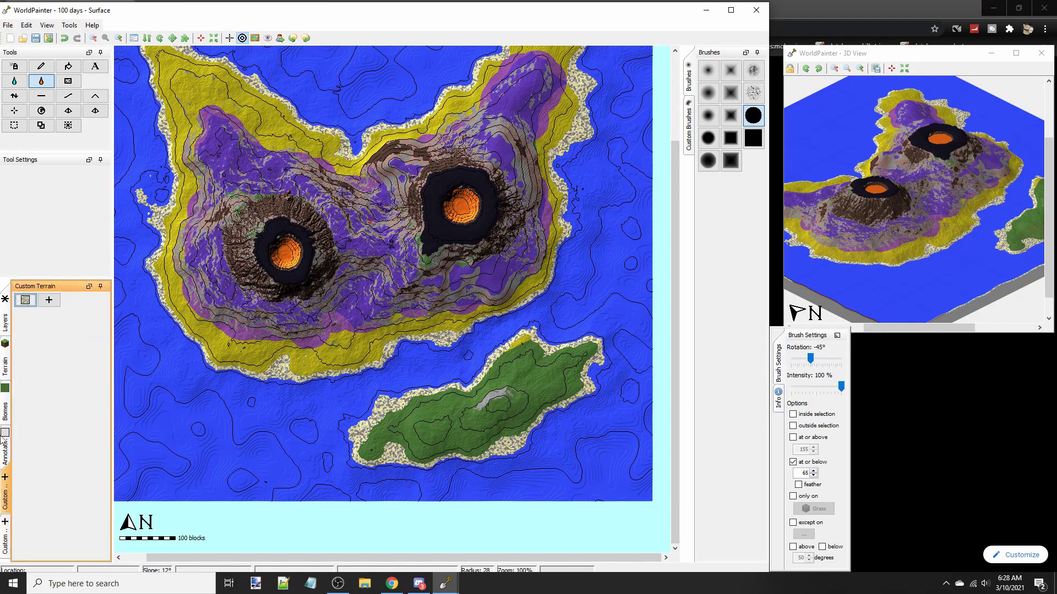
pyautogui.click(6, 418)
pyautogui.click(4, 366)
pyautogui.click(5, 323)
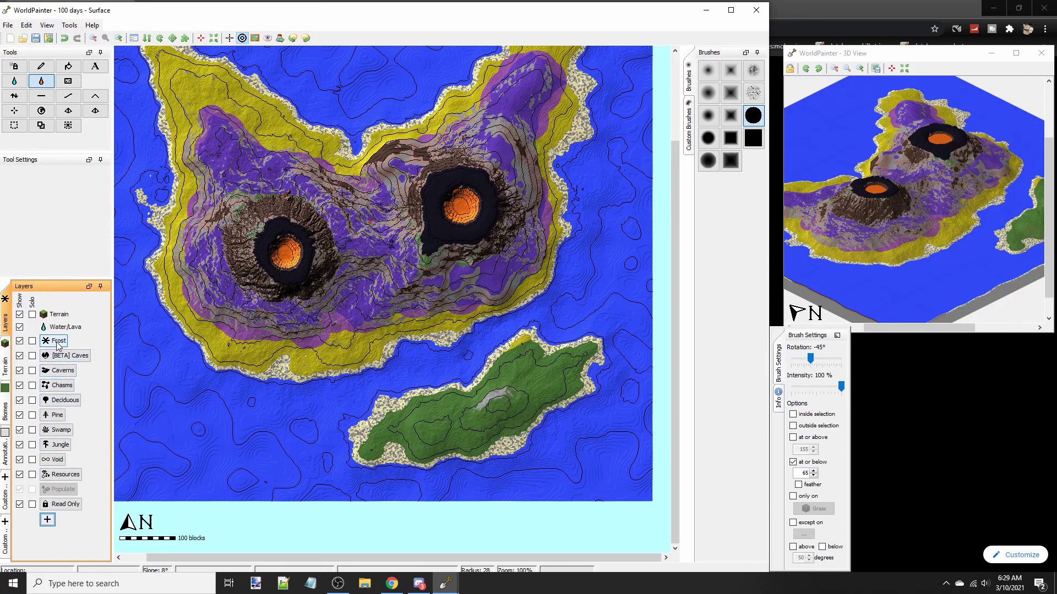
pyautogui.click(3, 356)
pyautogui.click(3, 408)
pyautogui.click(3, 449)
pyautogui.click(5, 490)
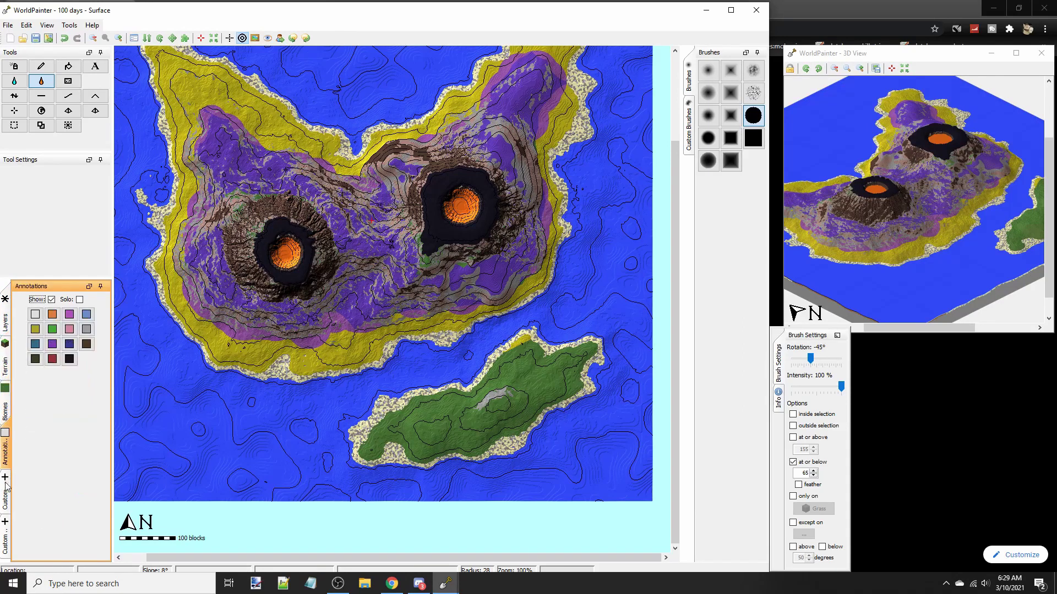
# Paint the purple tree layer over the central high ground of the small southern island with the Pencil
pyautogui.click(8, 526)
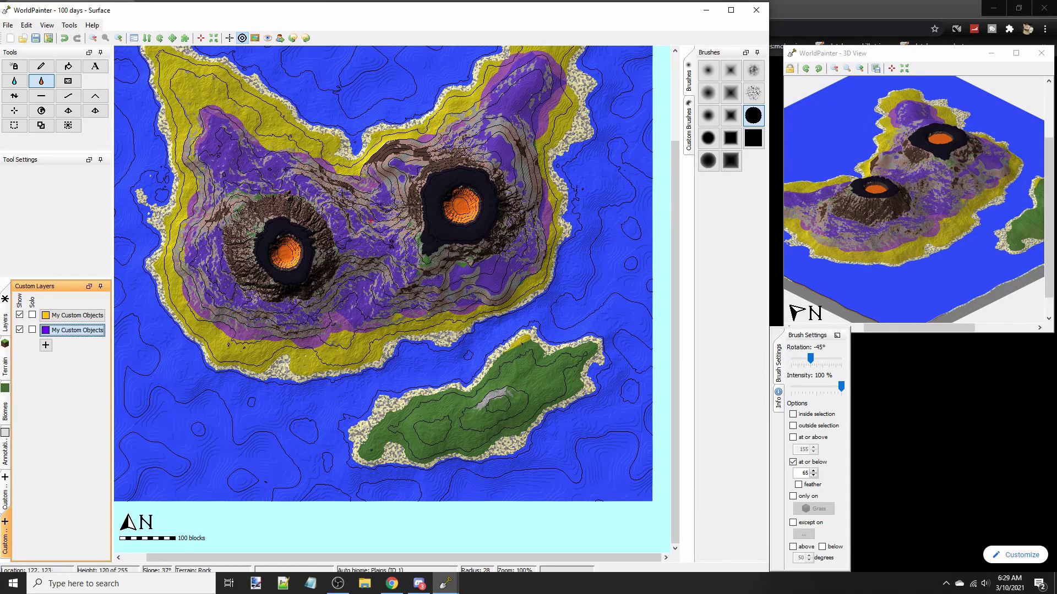
pyautogui.moveTo(524, 286)
pyautogui.mouseDown(button='middle')
pyautogui.moveTo(500, 234)
pyautogui.moveTo(529, 299)
pyautogui.mouseUp(button='middle')
pyautogui.keyDown('ctrl'); pyautogui.scroll(1, 252, 235); pyautogui.keyUp('ctrl')
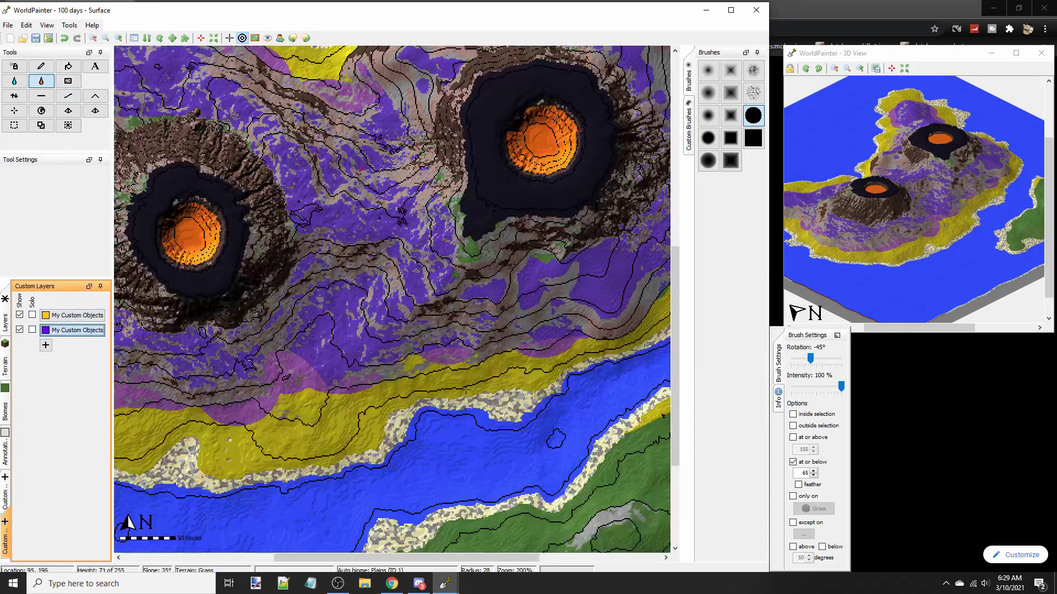
pyautogui.moveTo(251, 236); pyautogui.dragTo(3, 29, button='middle')
pyautogui.click(45, 67)
pyautogui.keyDown('ctrl'); pyautogui.scroll(1, 389, 293); pyautogui.keyUp('ctrl')
pyautogui.scroll(4, 465, 283)
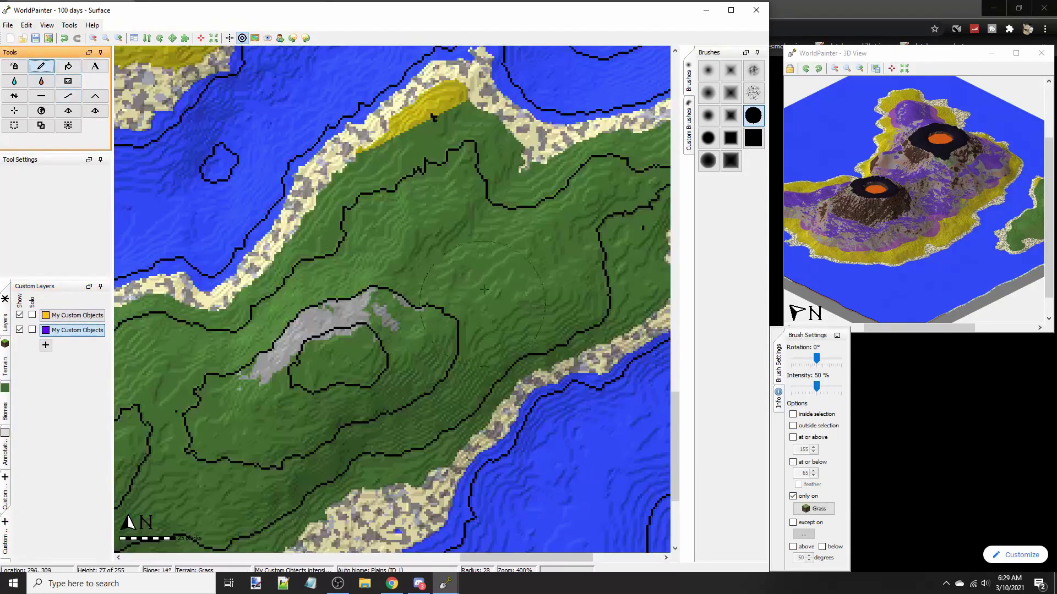
pyautogui.click(467, 285)
pyautogui.click(366, 351)
pyautogui.click(288, 398)
pyautogui.scroll(-1, 316, 396)
pyautogui.moveTo(317, 396); pyautogui.dragTo(495, 304, button='middle')
pyautogui.moveTo(371, 321)
pyautogui.mouseDown()
pyautogui.moveTo(281, 330)
pyautogui.moveTo(244, 354)
pyautogui.mouseUp()
pyautogui.scroll(-2, 396, 300)
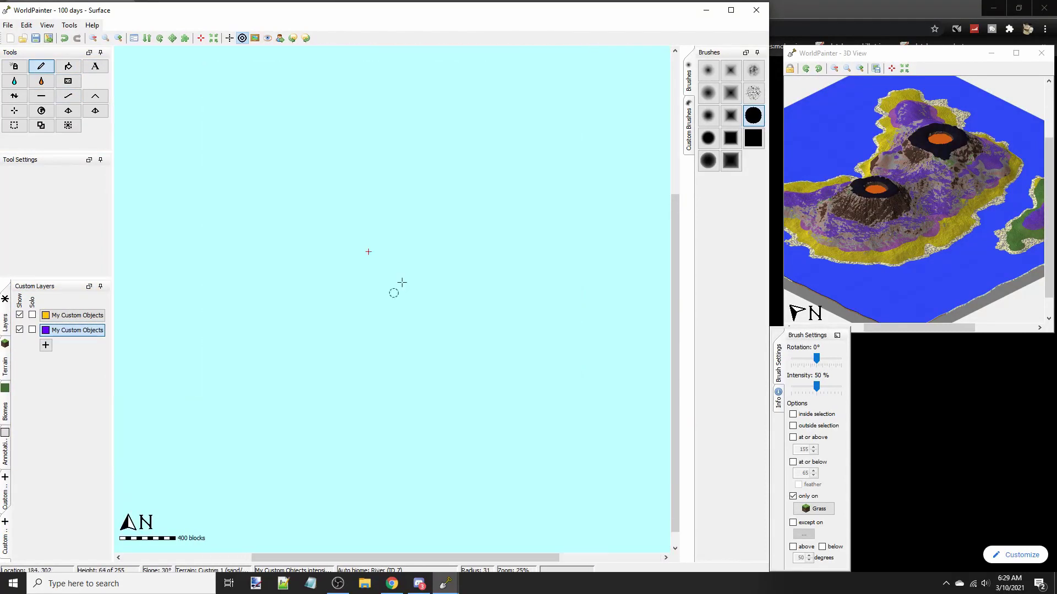
# Paint the yellow palm layer over the grass around the small southern island's purple centre
pyautogui.moveTo(400, 279)
pyautogui.mouseDown(button='middle')
pyautogui.moveTo(420, 347)
pyautogui.moveTo(275, 200)
pyautogui.moveTo(281, 190)
pyautogui.moveTo(424, 279)
pyautogui.mouseUp(button='middle')
pyautogui.keyDown('ctrl'); pyautogui.scroll(1, 420, 348); pyautogui.keyUp('ctrl')
pyautogui.click(77, 316)
pyautogui.keyDown('ctrl'); pyautogui.scroll(1, 240, 313); pyautogui.keyUp('ctrl')
pyautogui.keyDown('ctrl'); pyautogui.scroll(1, 240, 313); pyautogui.keyUp('ctrl')
pyautogui.scroll(-2, 302, 282)
pyautogui.moveTo(301, 281)
pyautogui.mouseDown()
pyautogui.moveTo(333, 266)
pyautogui.moveTo(267, 245)
pyautogui.moveTo(220, 275)
pyautogui.mouseUp()
pyautogui.moveTo(221, 275); pyautogui.dragTo(450, 235, button='middle')
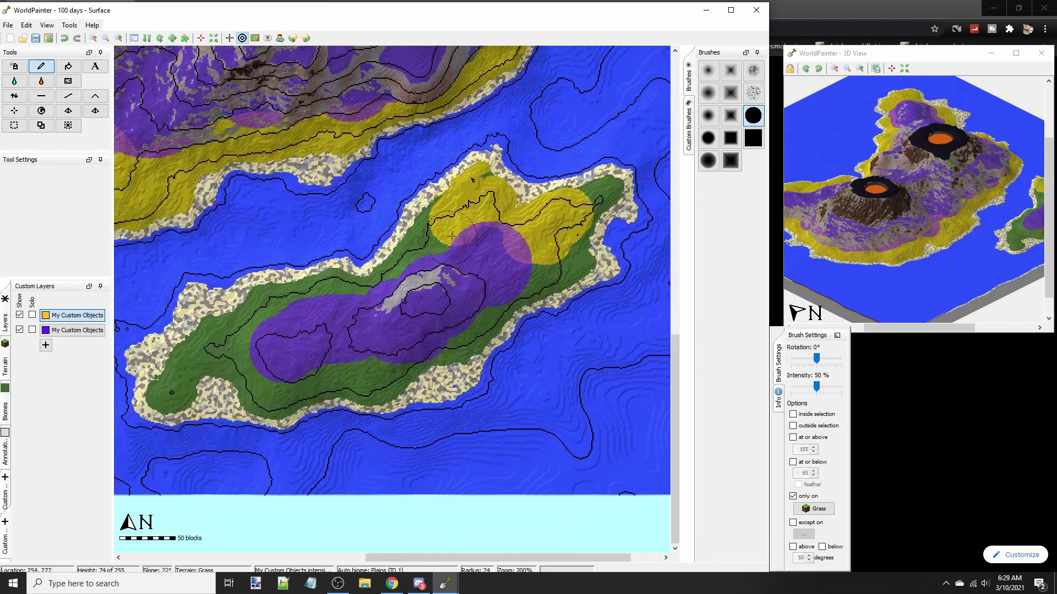
pyautogui.moveTo(450, 235)
pyautogui.mouseDown()
pyautogui.moveTo(357, 292)
pyautogui.moveTo(276, 300)
pyautogui.moveTo(189, 372)
pyautogui.moveTo(243, 385)
pyautogui.moveTo(358, 377)
pyautogui.moveTo(468, 330)
pyautogui.moveTo(583, 257)
pyautogui.mouseUp()
pyautogui.scroll(-2, 416, 275)
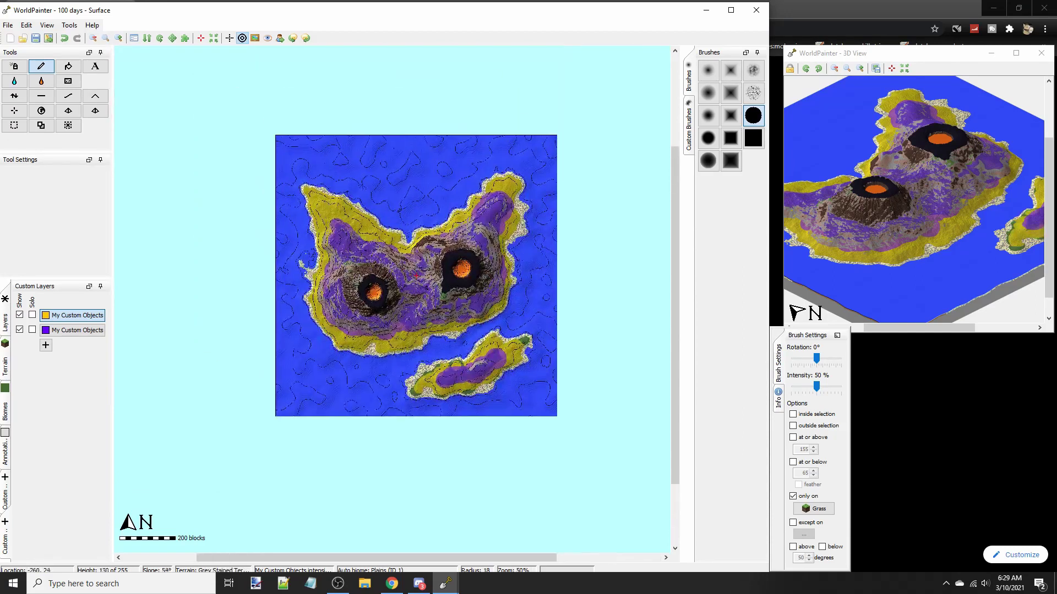
pyautogui.scroll(1, 400, 269)
pyautogui.scroll(-2, 385, 264)
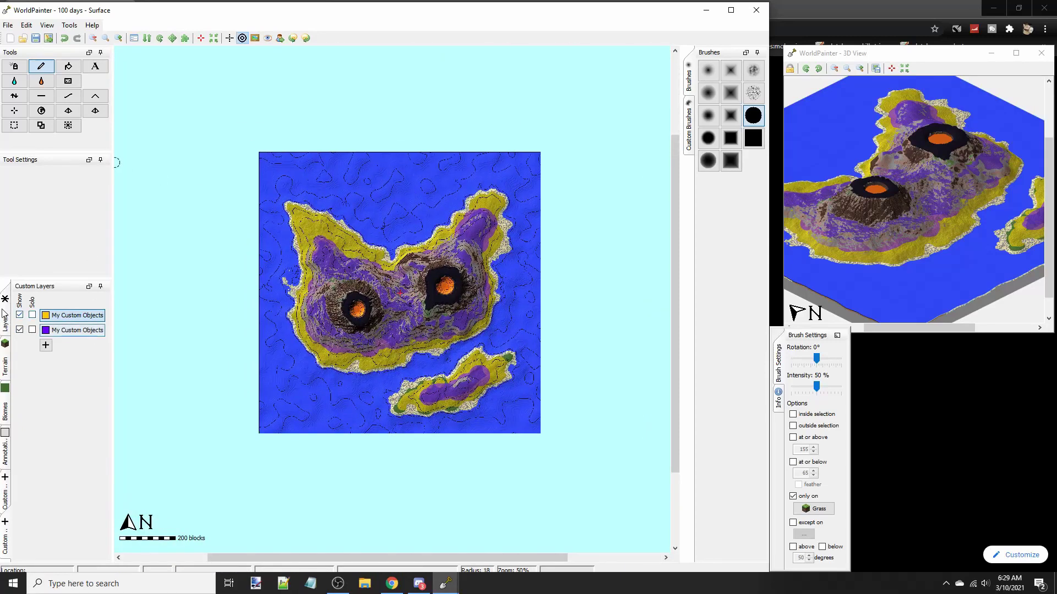
pyautogui.click(5, 323)
pyautogui.click(5, 366)
pyautogui.click(5, 325)
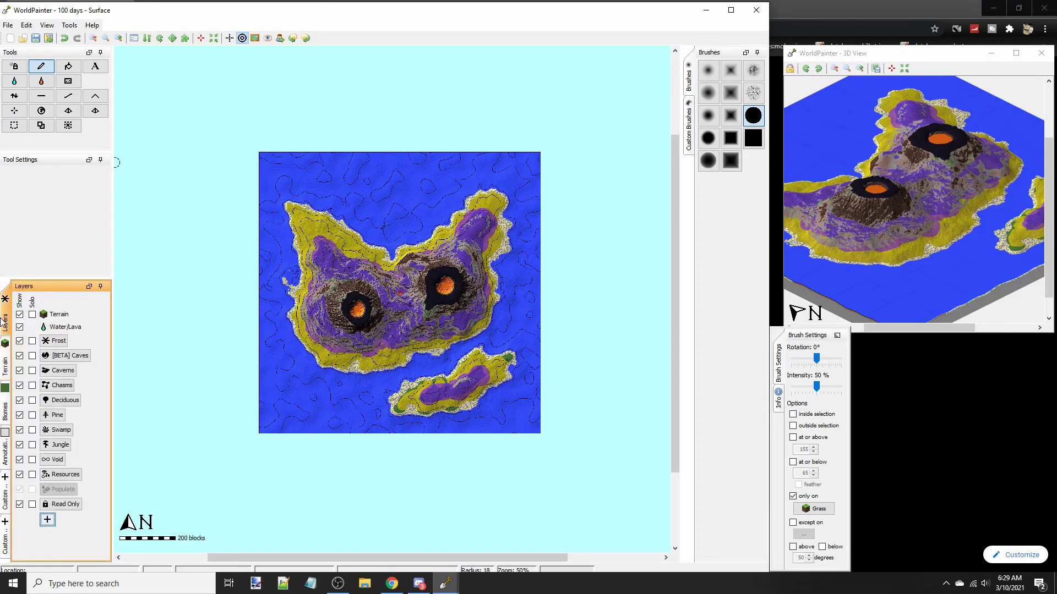
pyautogui.click(5, 412)
pyautogui.click(5, 447)
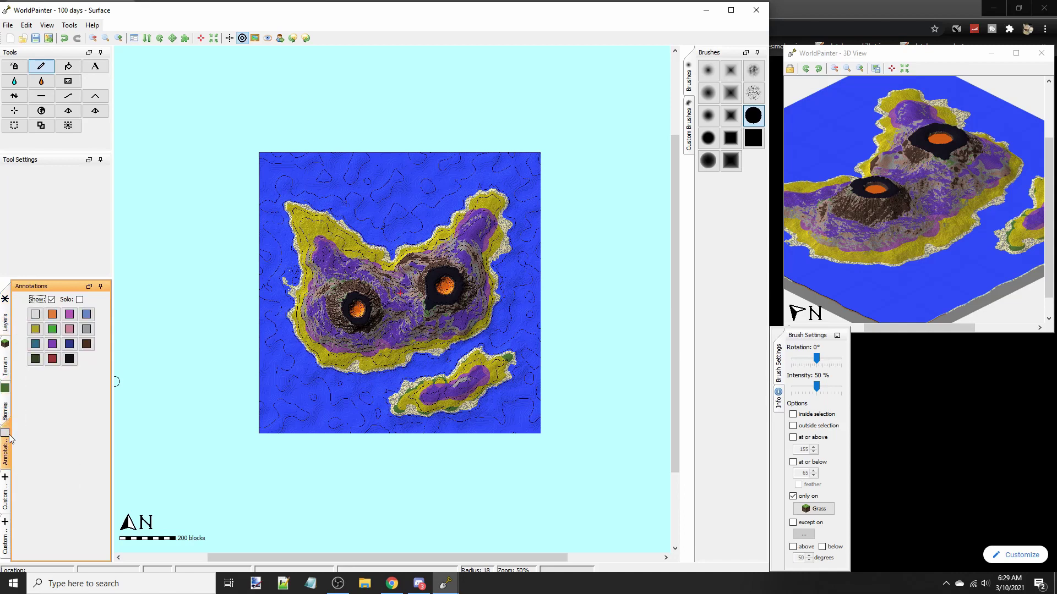
pyautogui.click(6, 495)
# Set up a global operation restricted to terrain at or below height 62 and only on Water
pyautogui.click(26, 25)
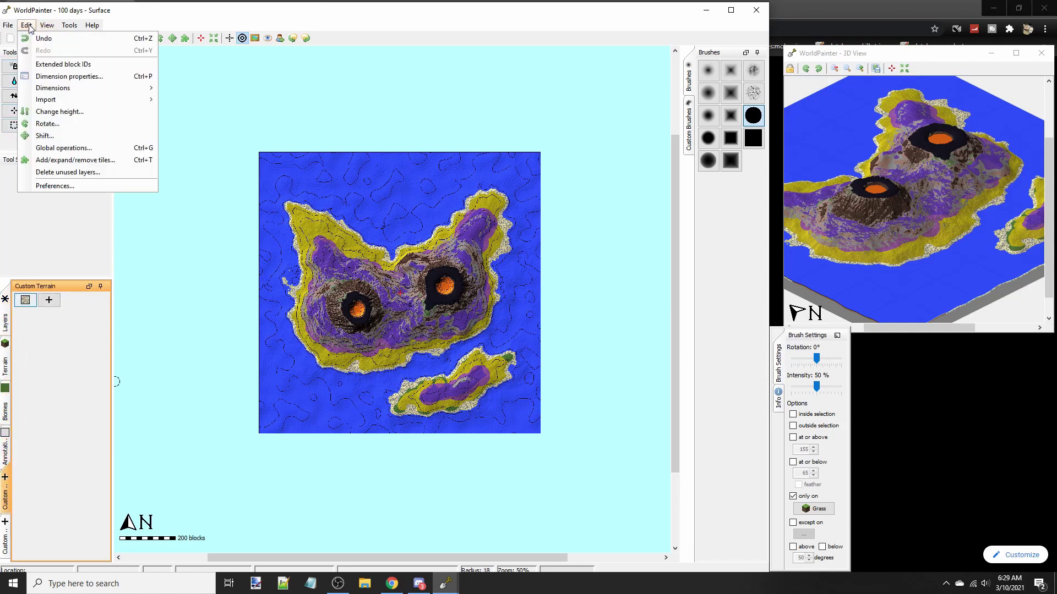
pyautogui.moveTo(26, 25)
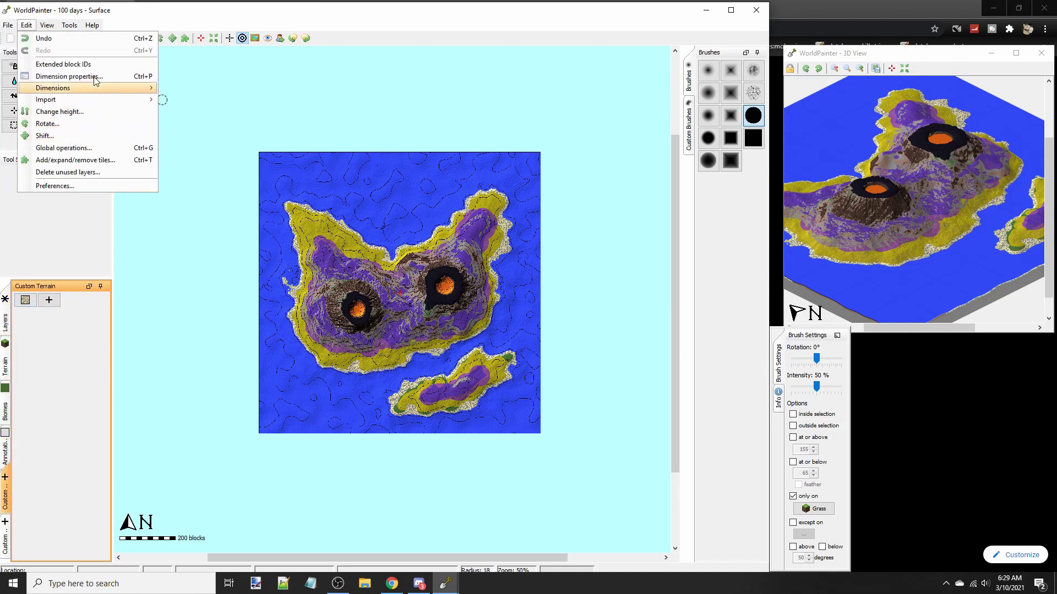
pyautogui.click(104, 148)
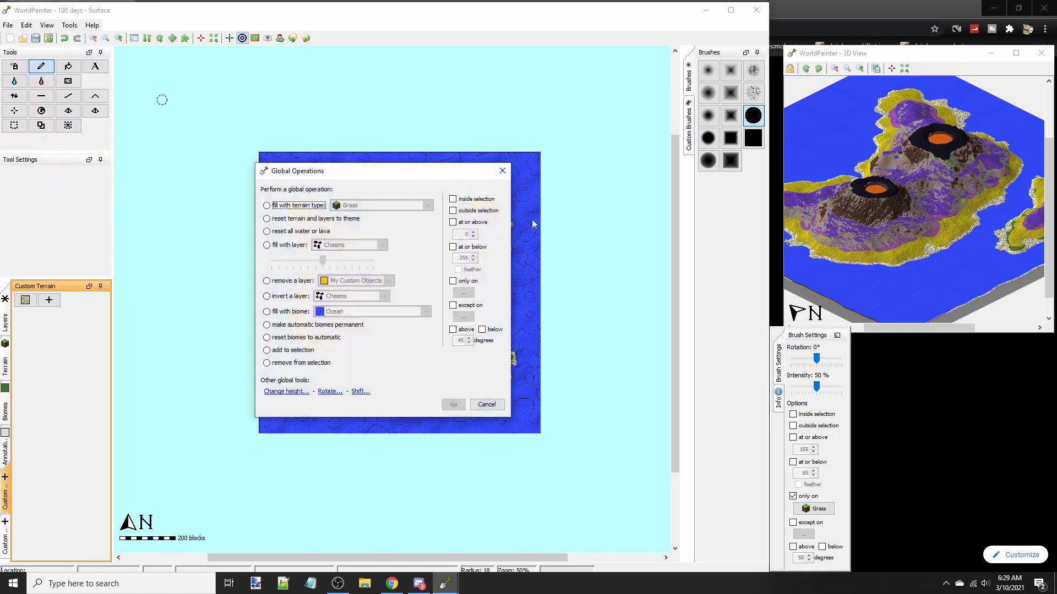
pyautogui.click(469, 247)
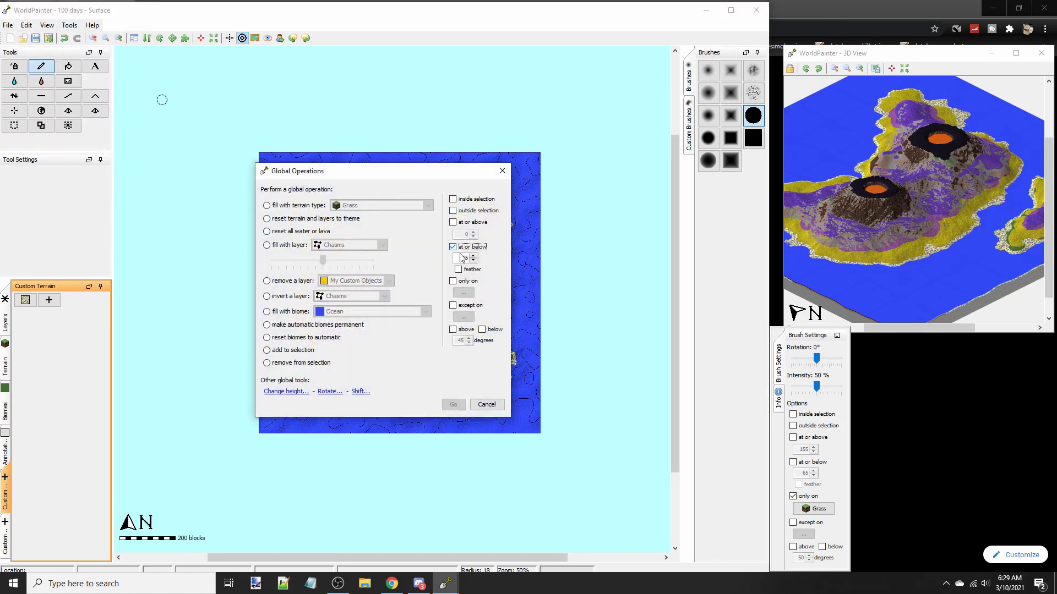
pyautogui.click(463, 258)
pyautogui.click(463, 282)
pyautogui.click(454, 282)
pyautogui.click(465, 293)
pyautogui.click(480, 291)
# Fill the restricted underwater area with the custom sand/gravel/clay terrain and run the global operation
pyautogui.click(267, 205)
pyautogui.click(381, 205)
pyautogui.scroll(-3, 400, 269)
pyautogui.scroll(-8, 398, 267)
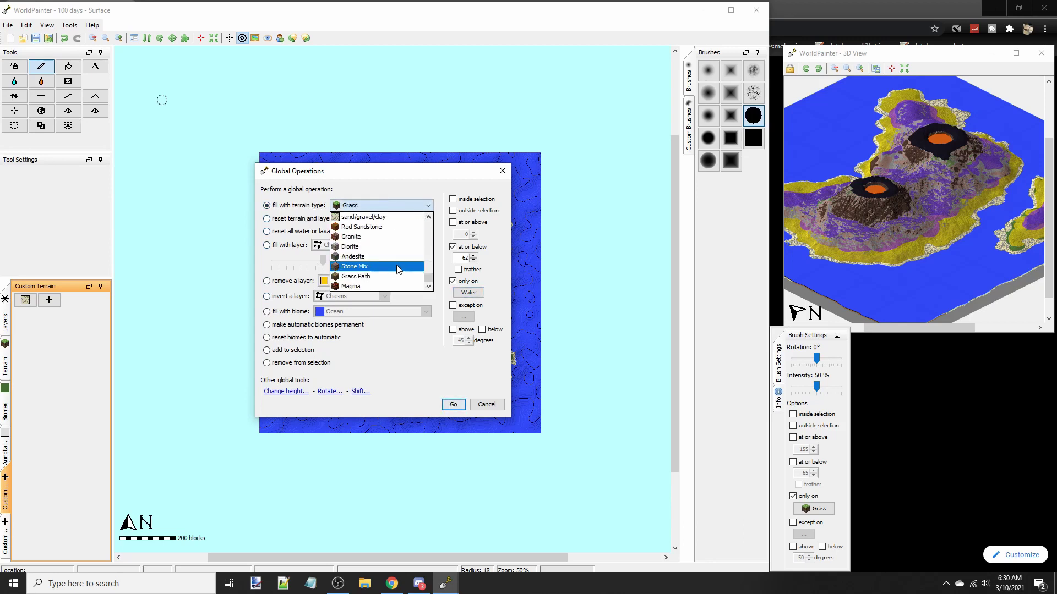
pyautogui.click(385, 217)
pyautogui.click(453, 405)
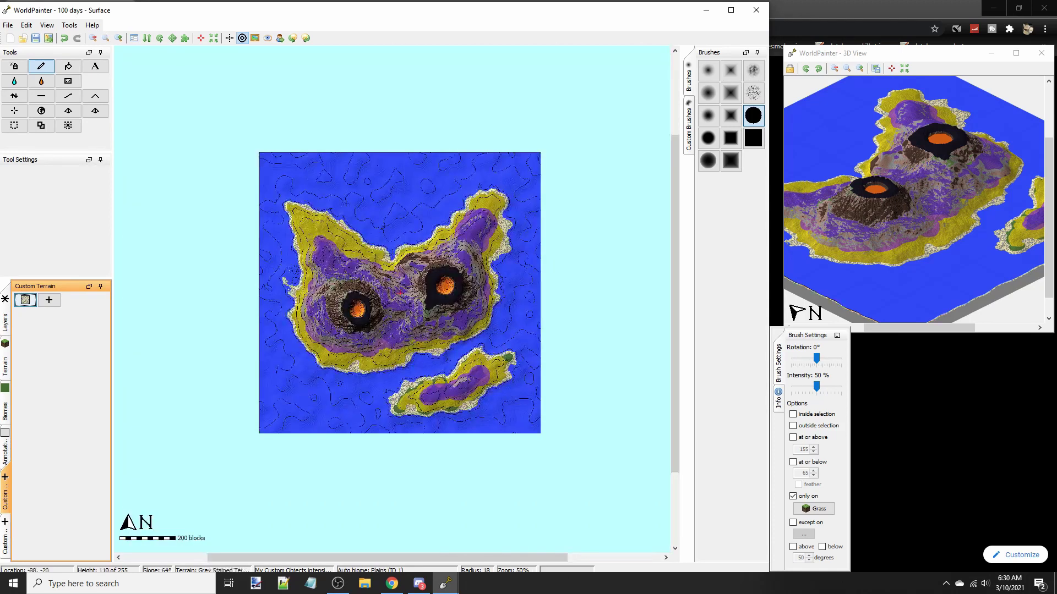
# Open the Minecraft export settings, enable caves, caverns and chasms everywhere, stop caves breaking the surface, and flood them all
pyautogui.click(8, 24)
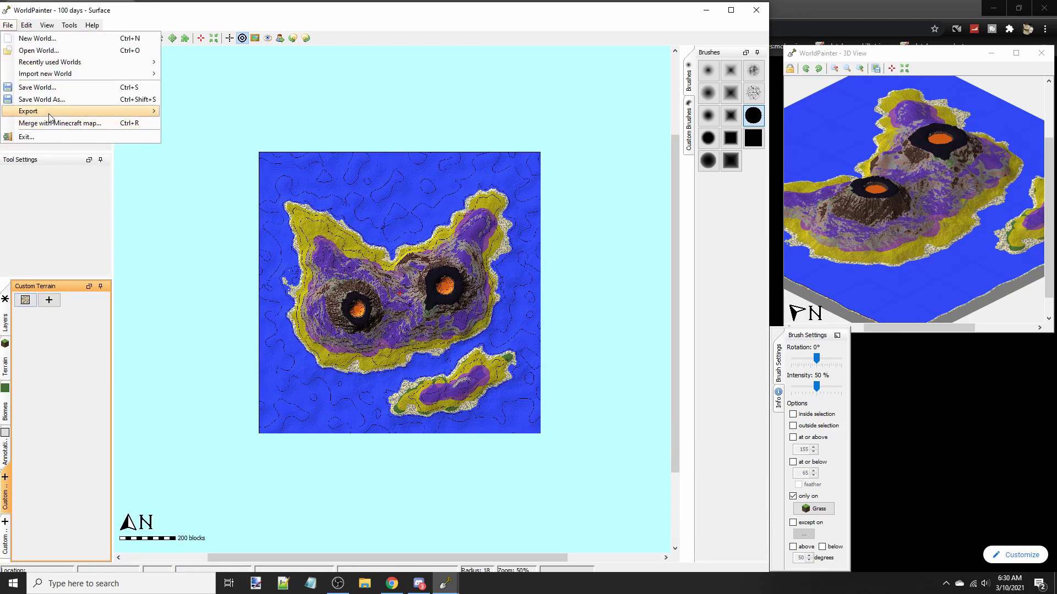
pyautogui.moveTo(135, 113)
pyautogui.click(214, 113)
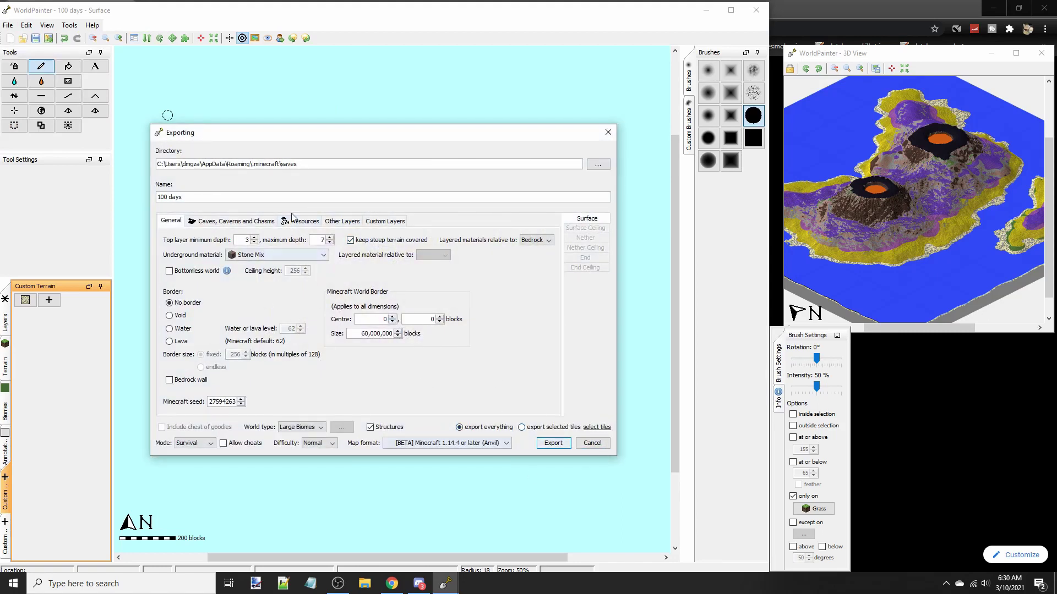
pyautogui.click(252, 221)
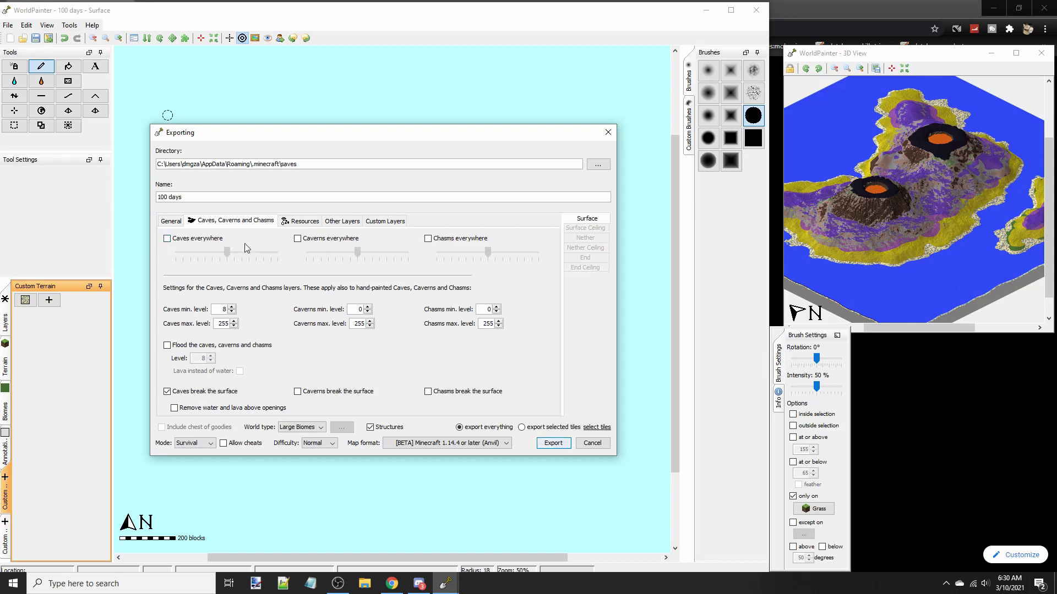
pyautogui.click(207, 238)
pyautogui.click(325, 239)
pyautogui.click(463, 239)
pyautogui.click(188, 391)
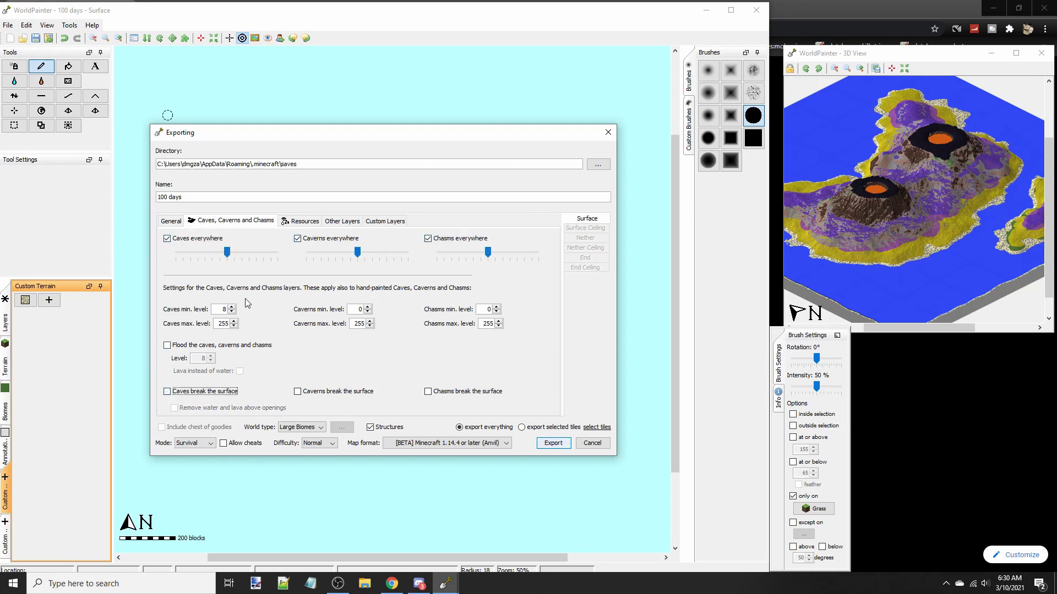
pyautogui.click(222, 346)
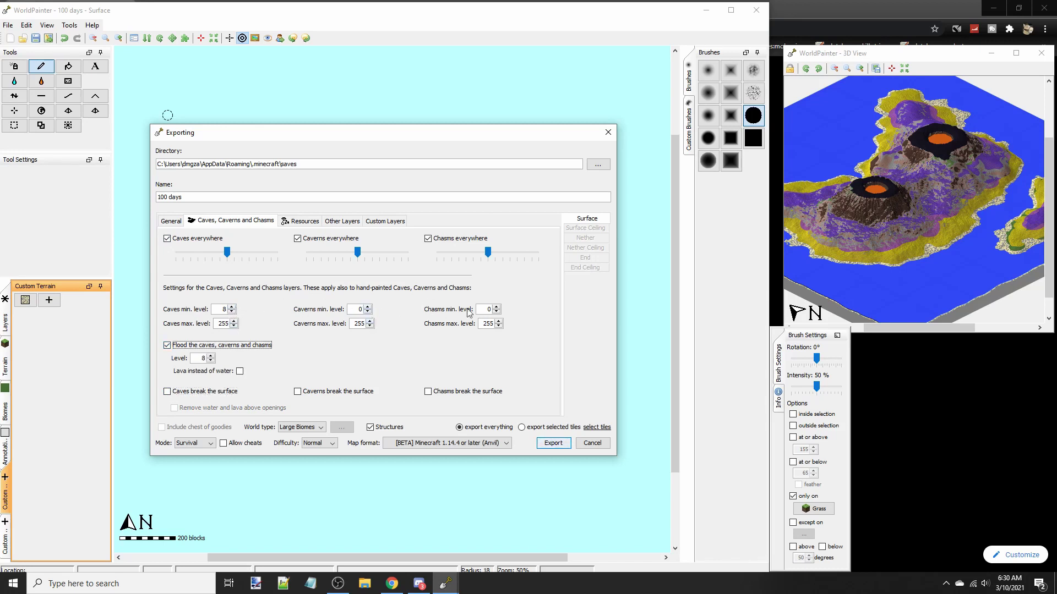
# Set the minimum level to 4 for caves and 12 for both caverns and chasms
pyautogui.click(232, 311)
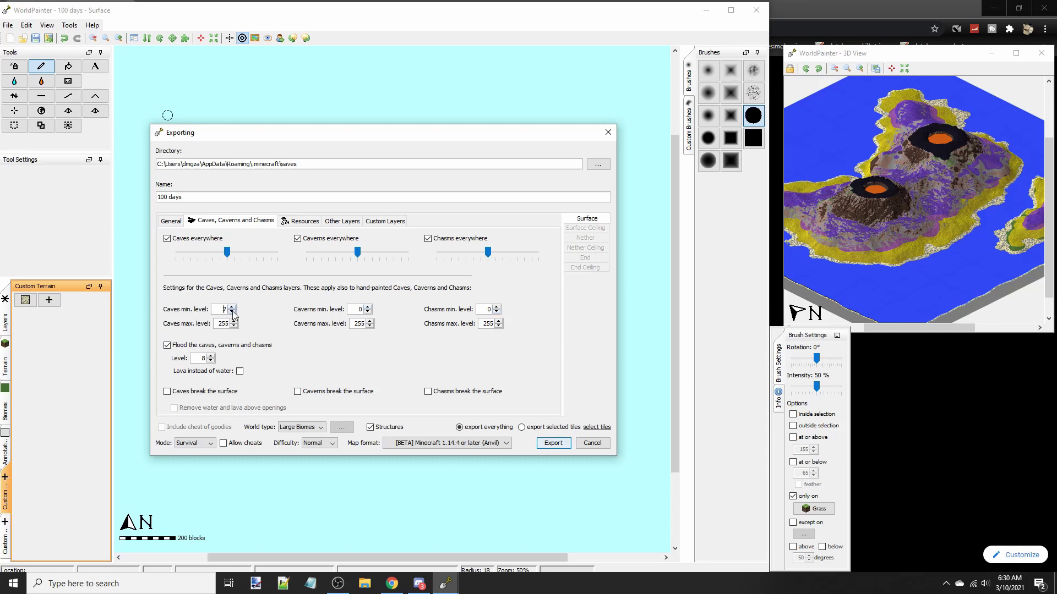
pyautogui.click(368, 306)
pyautogui.click(497, 311)
pyautogui.click(496, 313)
pyautogui.click(496, 312)
pyautogui.click(496, 312)
pyautogui.click(232, 312)
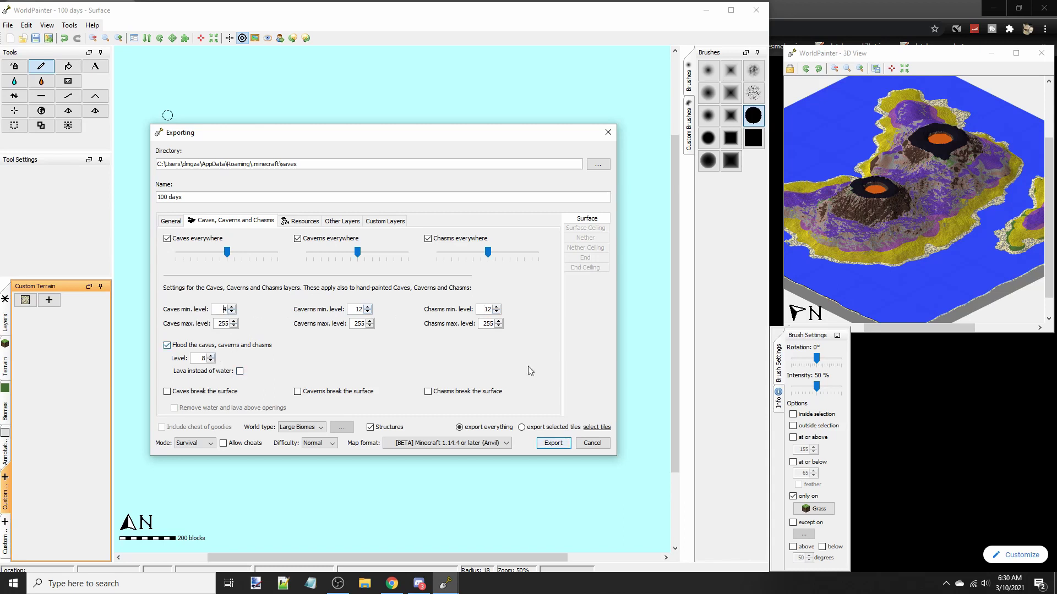
# Change the exported world's game mode and export the 100 days map
pyautogui.click(201, 444)
pyautogui.click(190, 463)
pyautogui.click(551, 444)
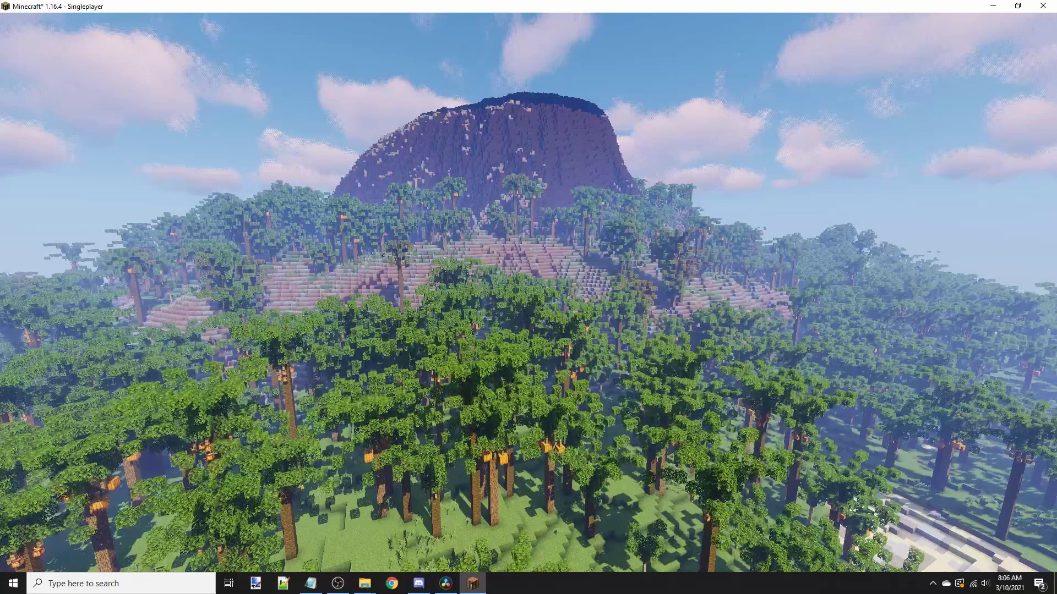
pyautogui.press('w')
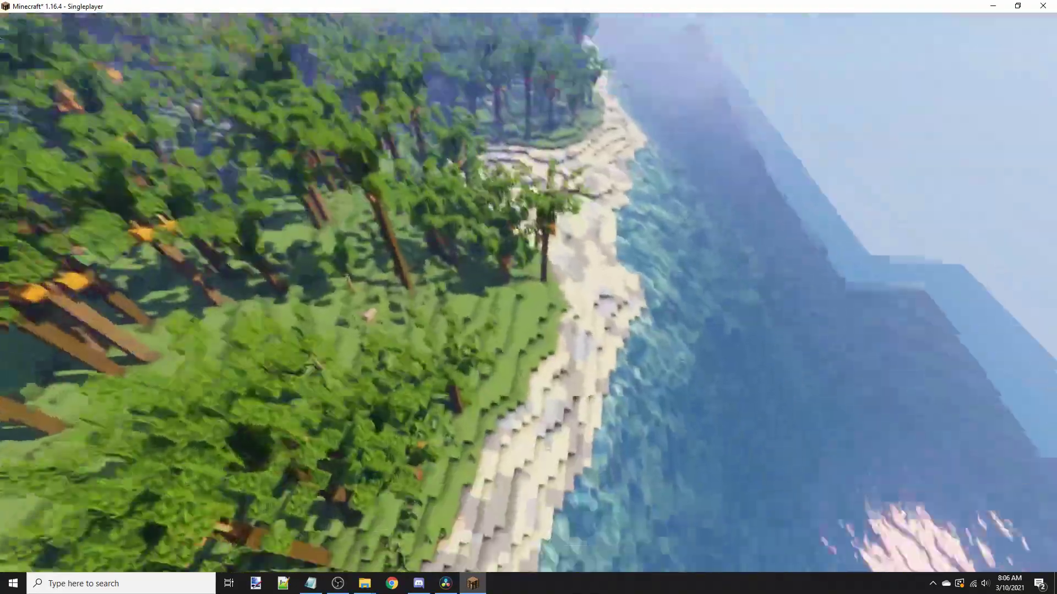
pyautogui.press('space')
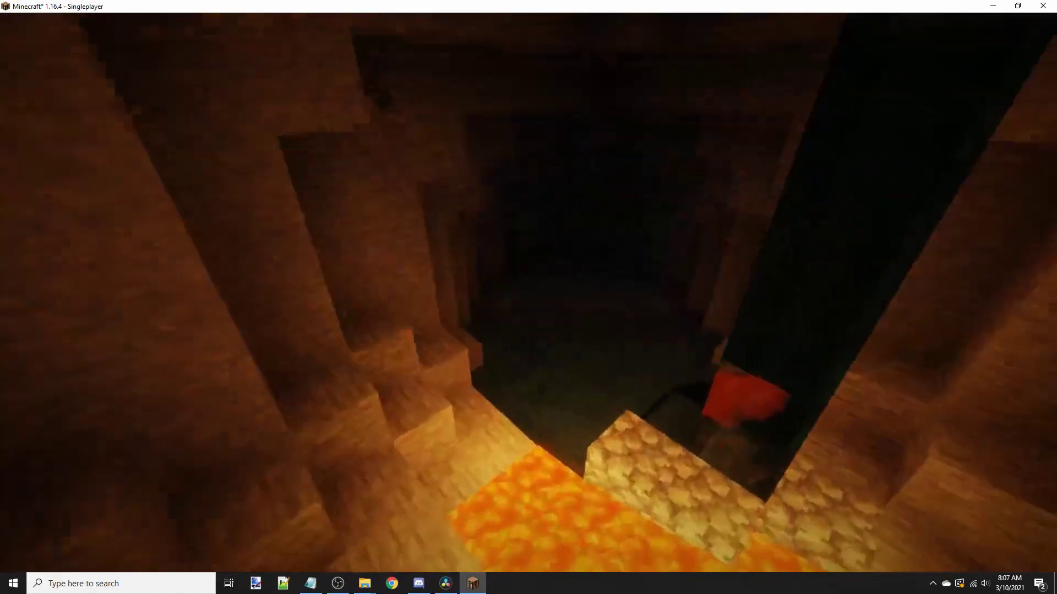
pyautogui.press('F3')
pyautogui.press('F3')
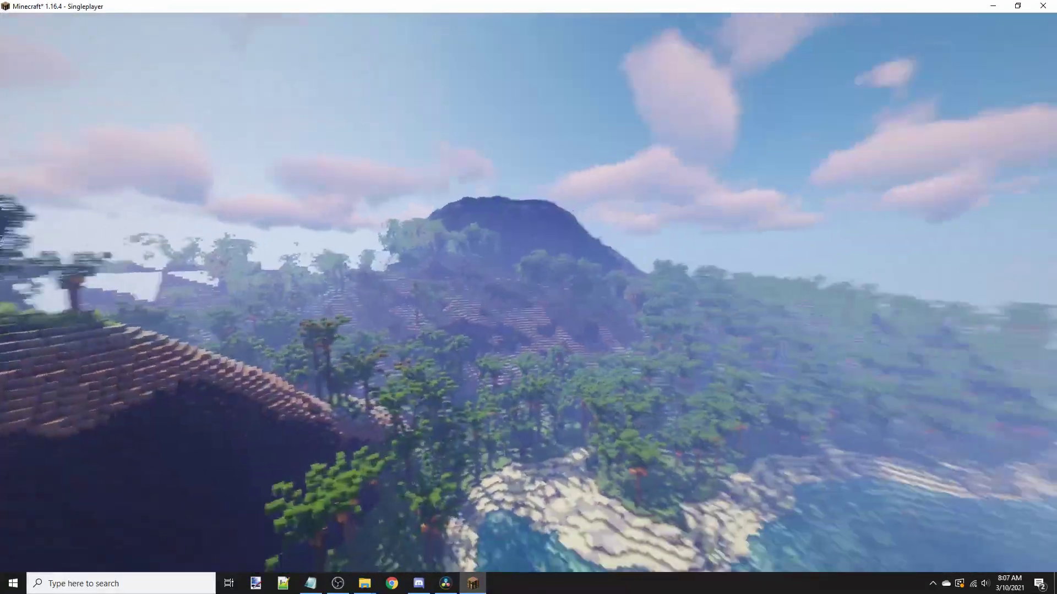
pyautogui.press('w')
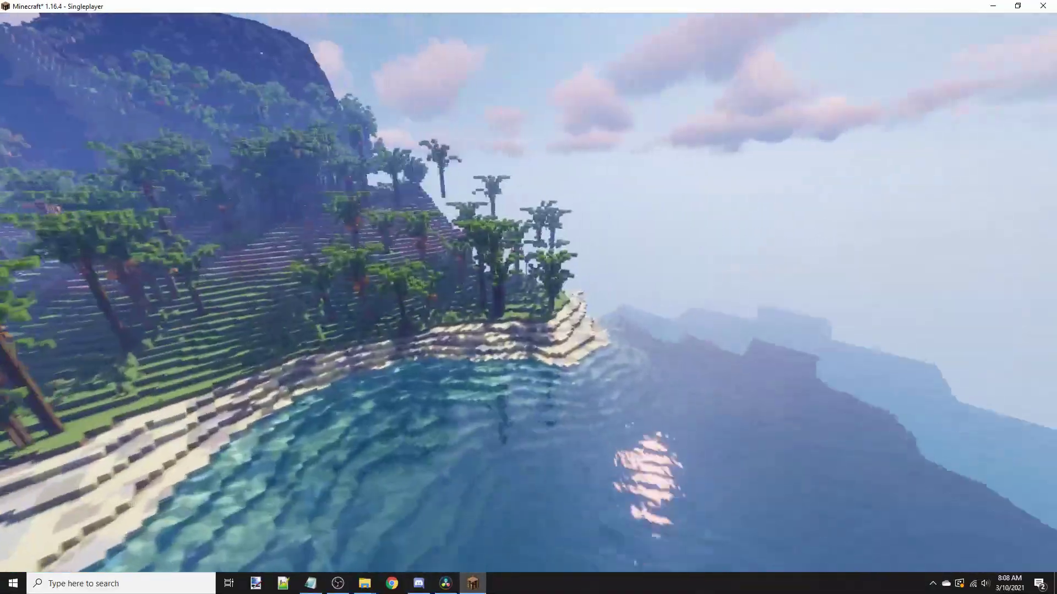
# Switch to Notepad and list the map's issues on separate lines: caves no lava, volcanos look weird, beaches could be larger
pyautogui.press('t')
pyautogui.hotkey('alt', 'Tab')
pyautogui.write('caves no la')
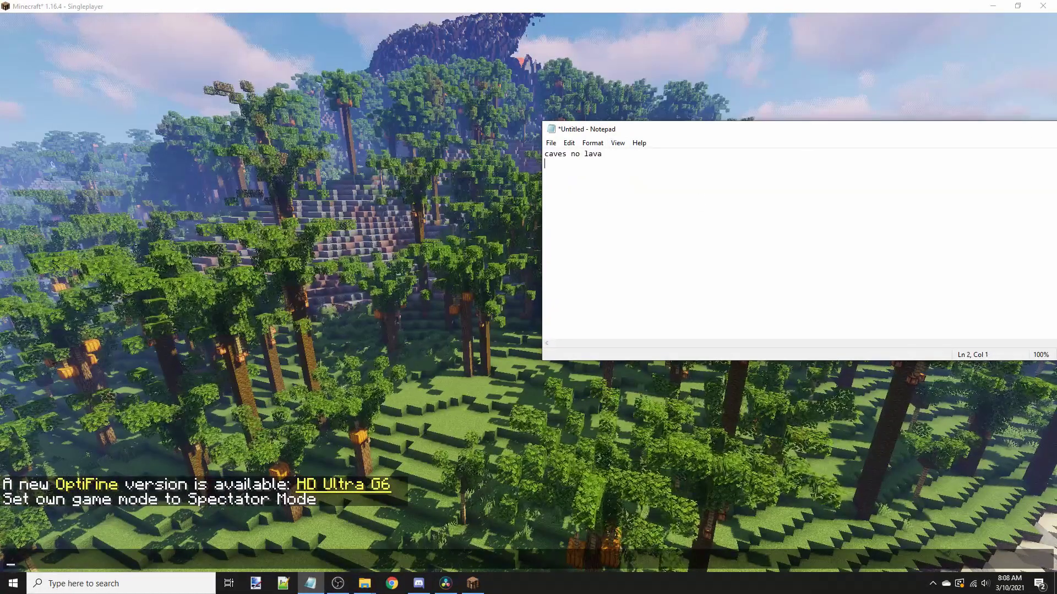
pyautogui.write('va volcanos look weird beaches c')
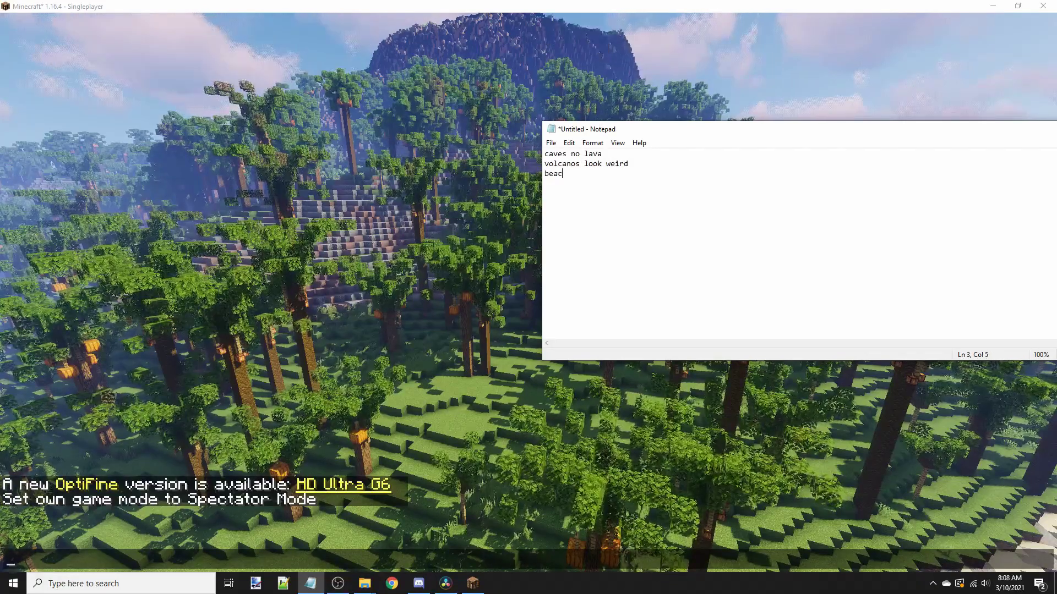
pyautogui.write('ould be larger')
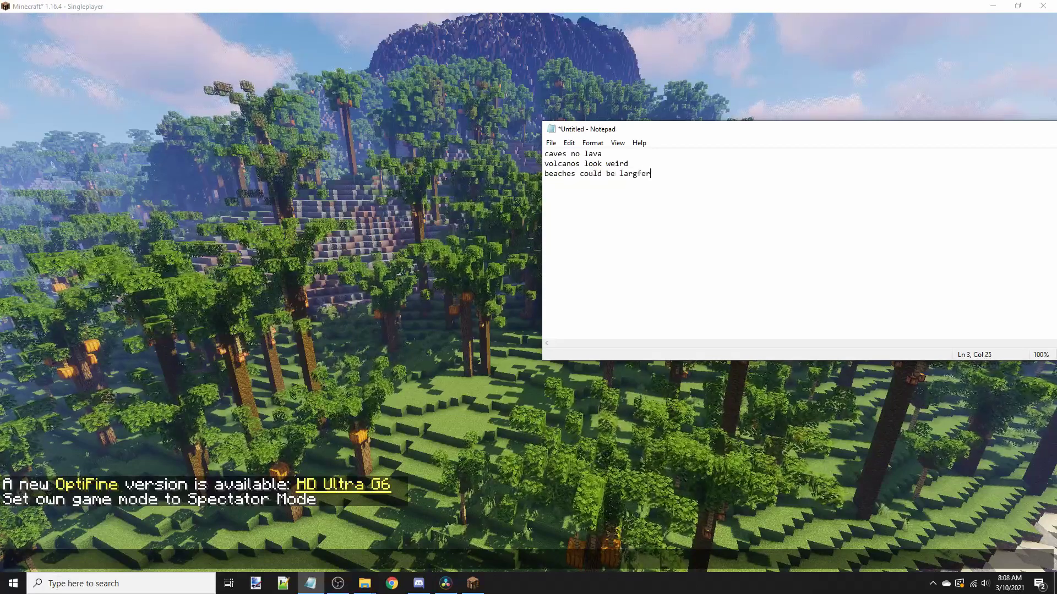
pyautogui.write(' and')
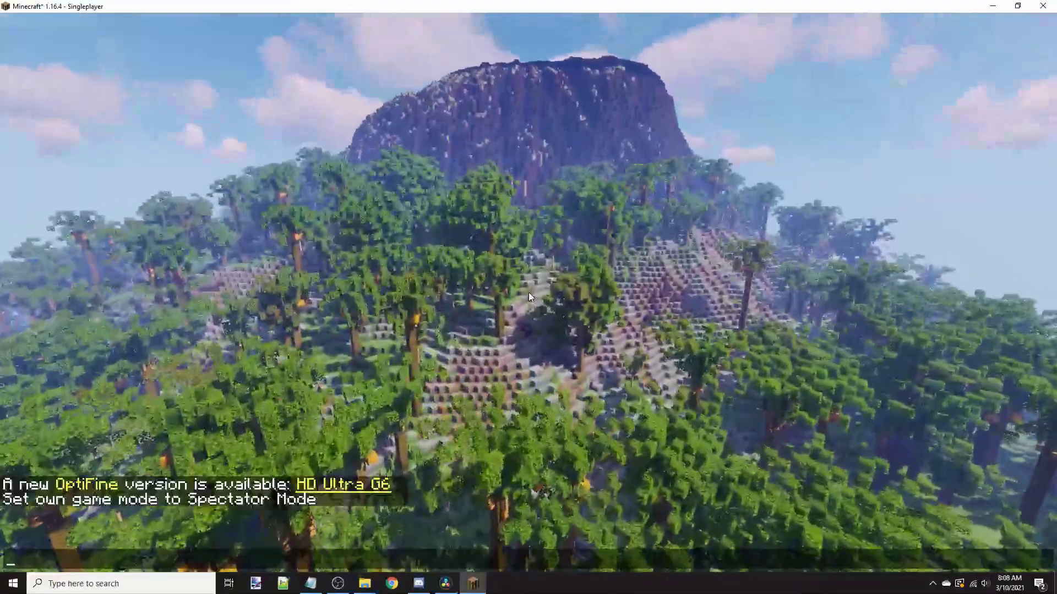
pyautogui.hotkey('alt', 'Tab')
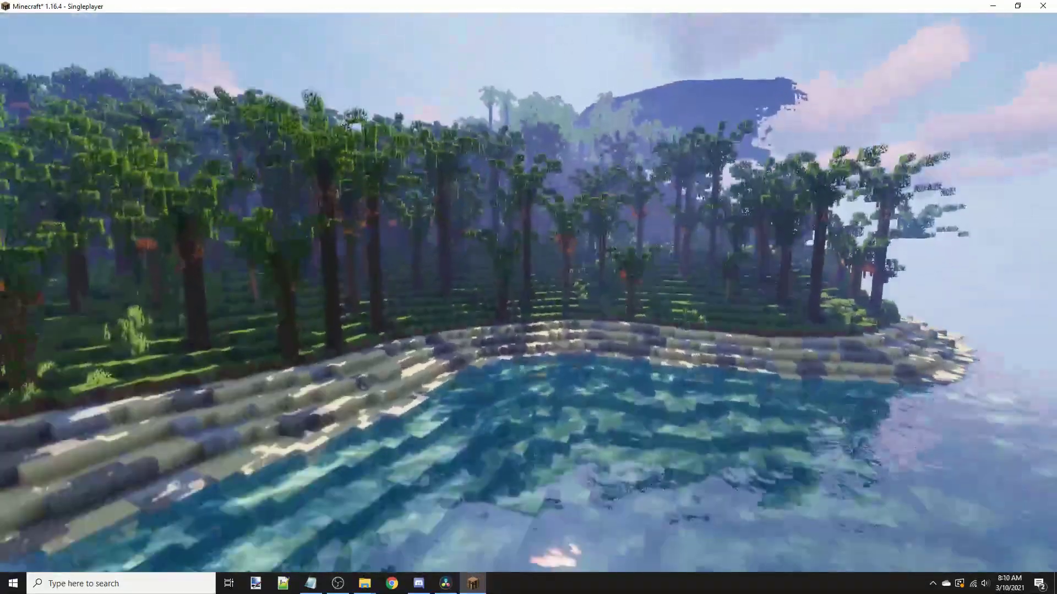
pyautogui.press('t')
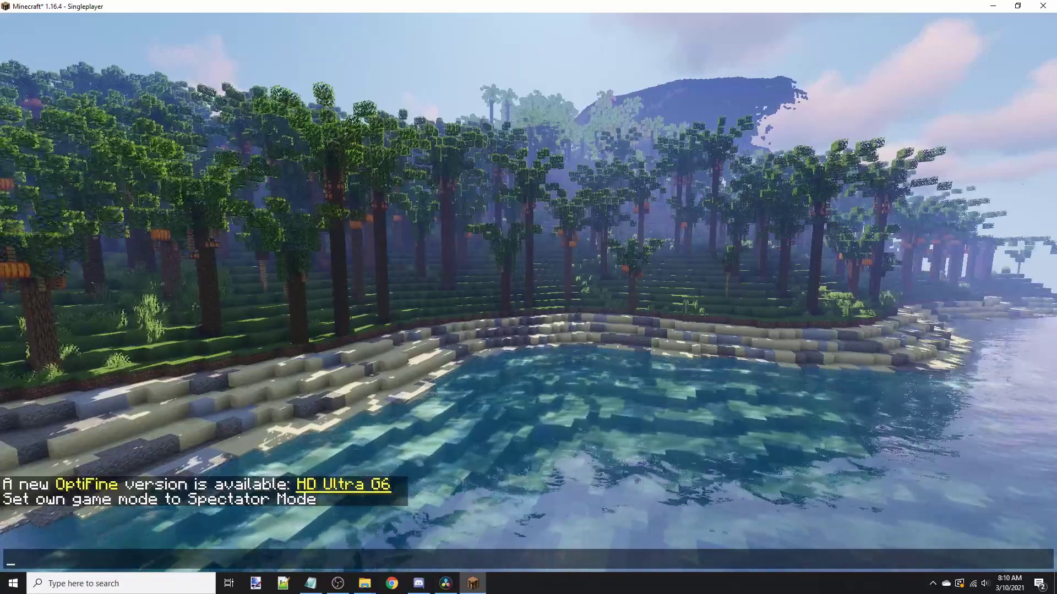